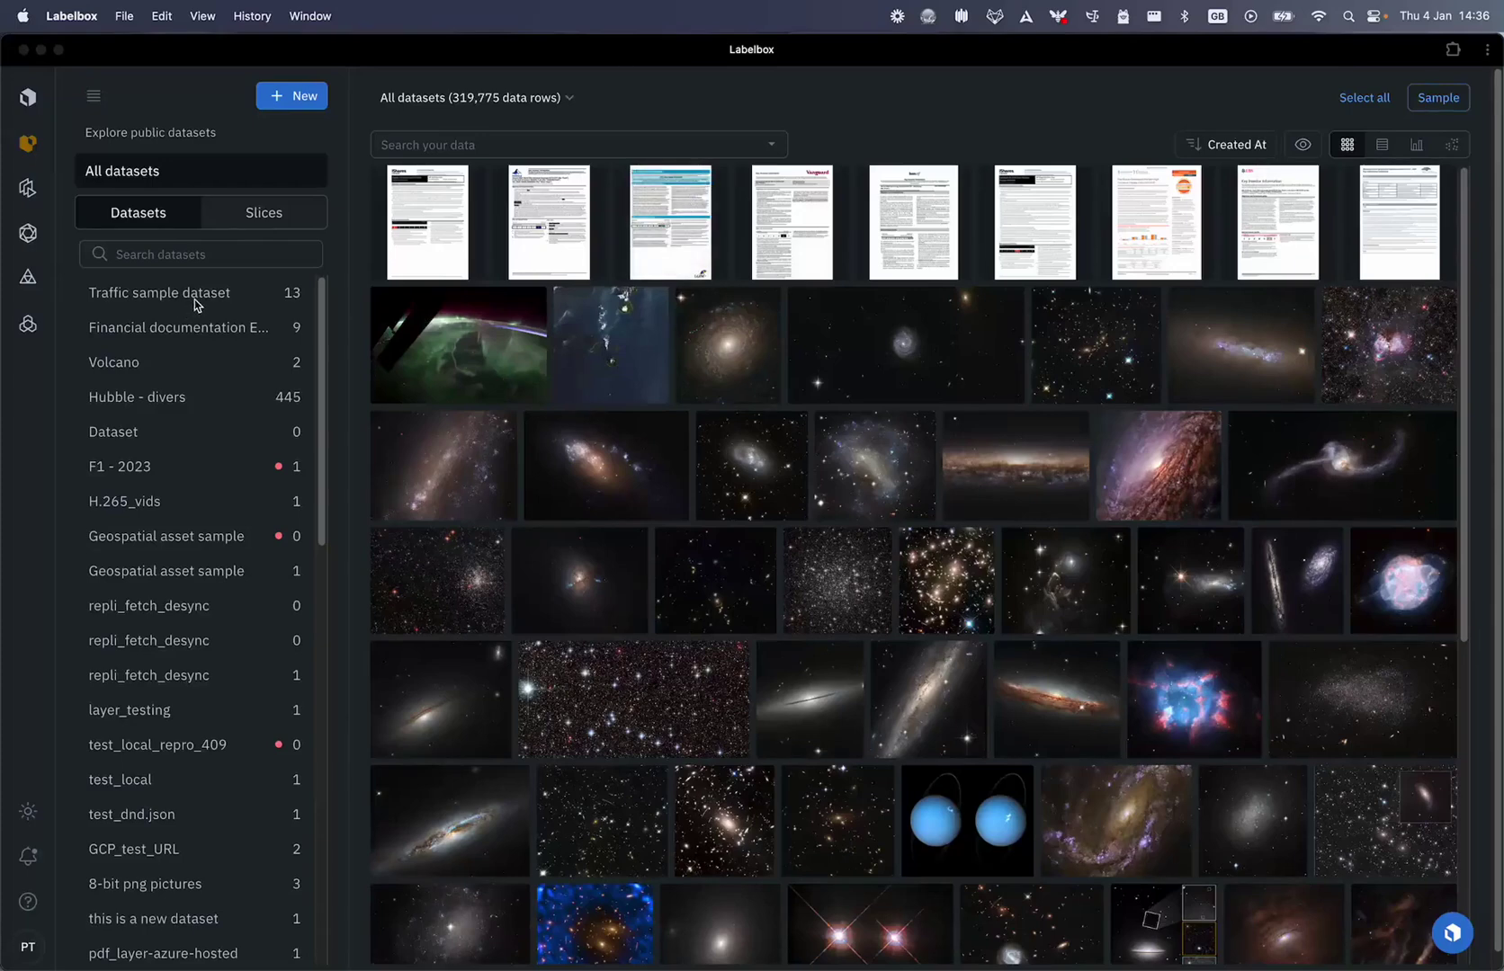
Open the Traffic sample dataset (13 data rows) from the Datasets list.
left_click(195, 300)
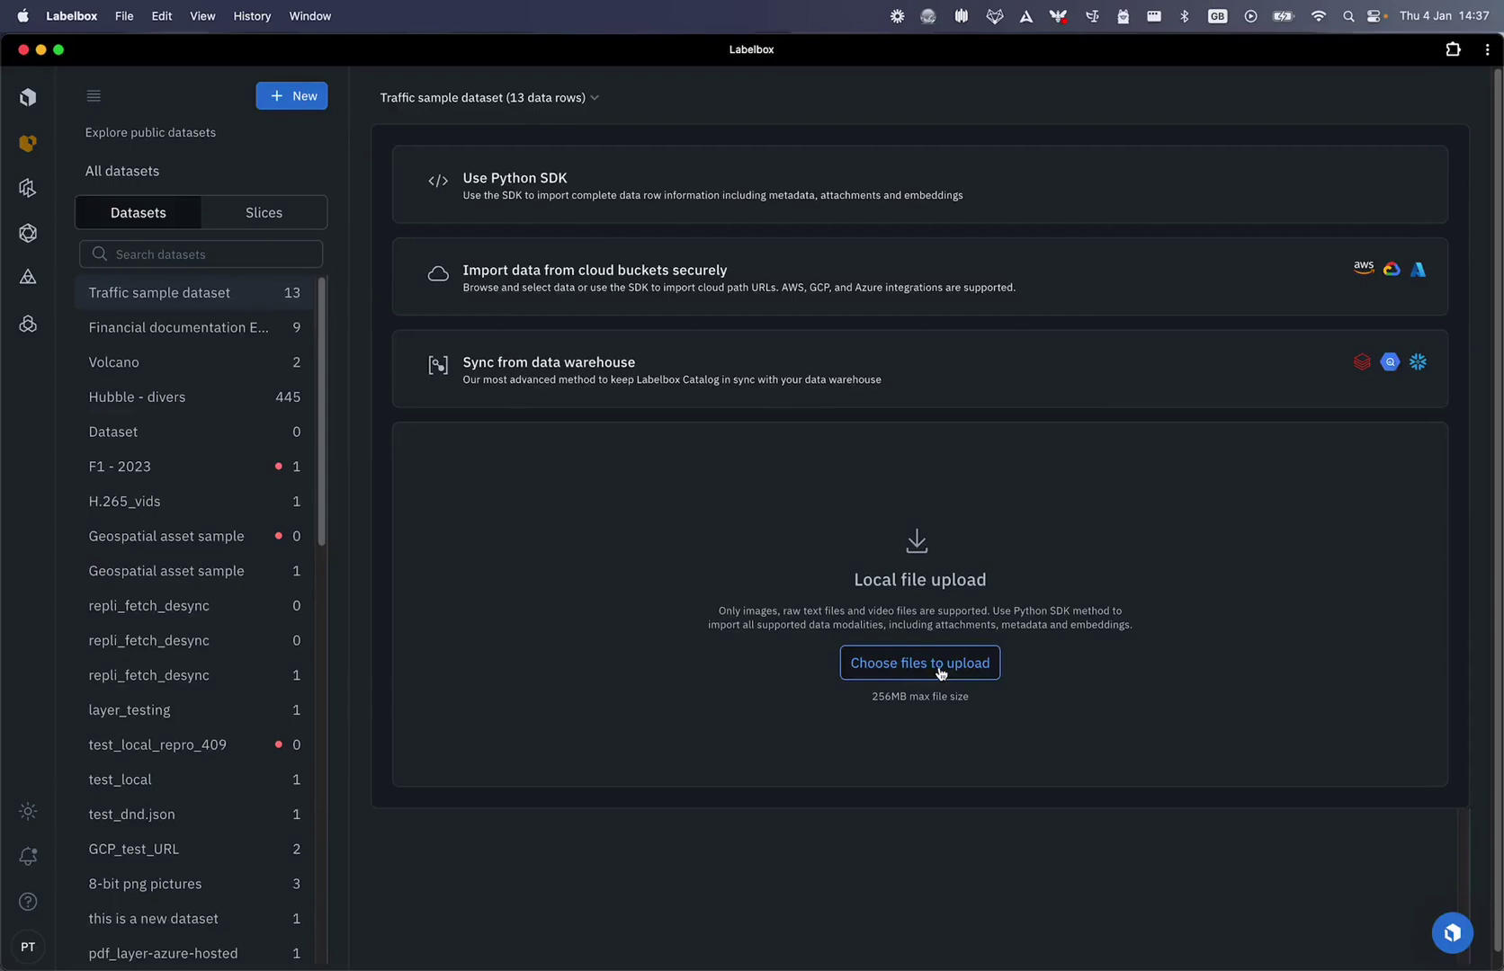
Upload all 13 traffic images from the local folder into the Traffic sample dataset.
left_click(936, 667)
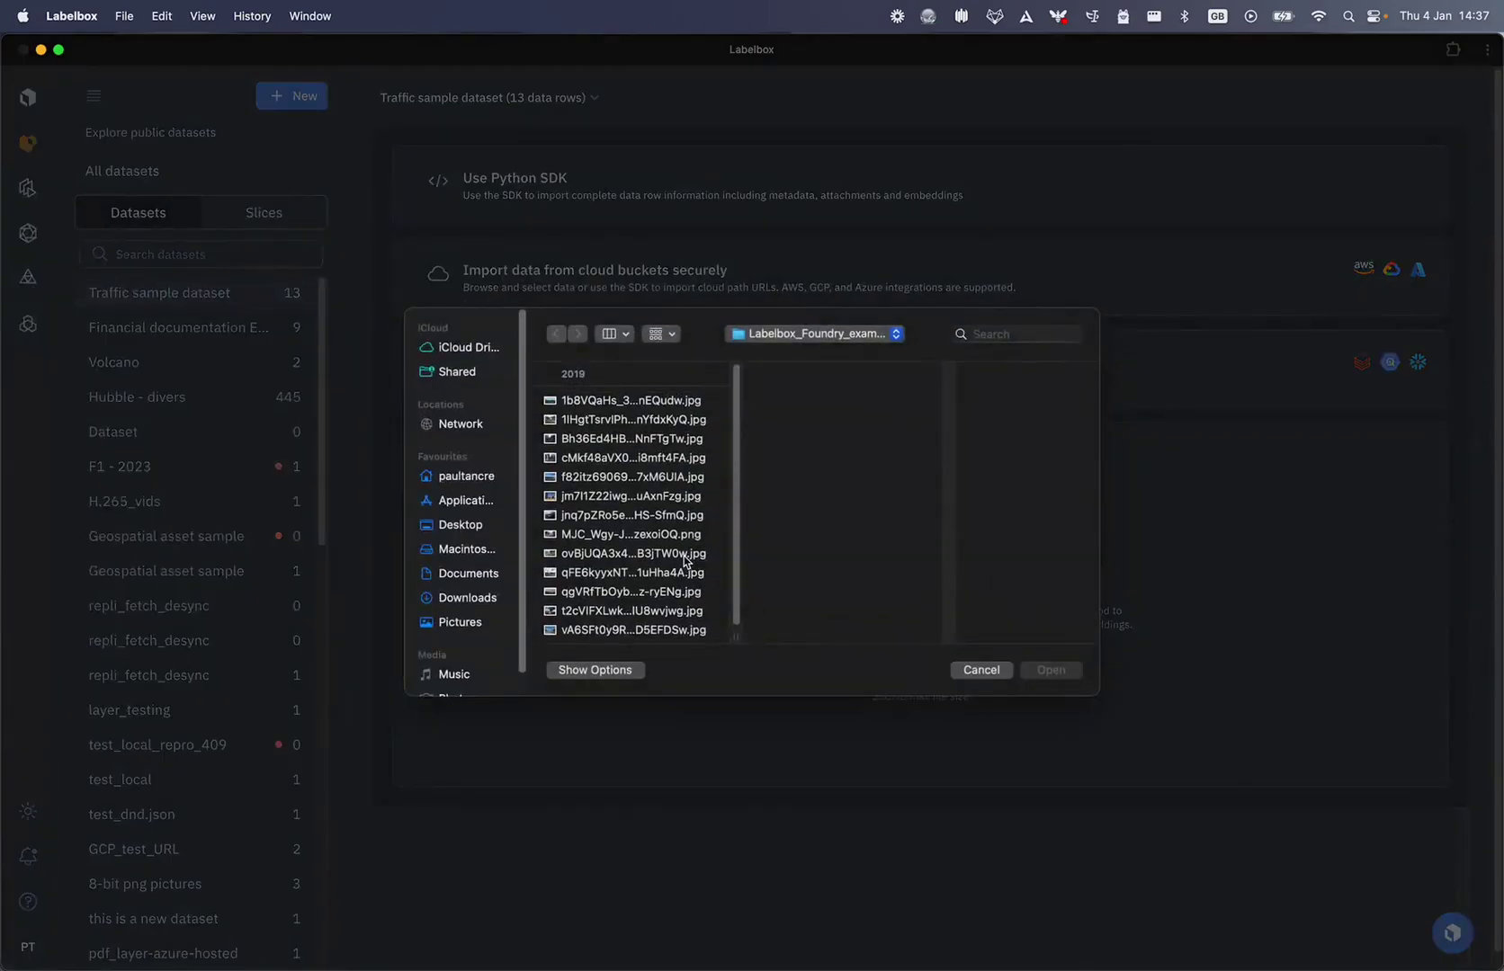
key("super+a")
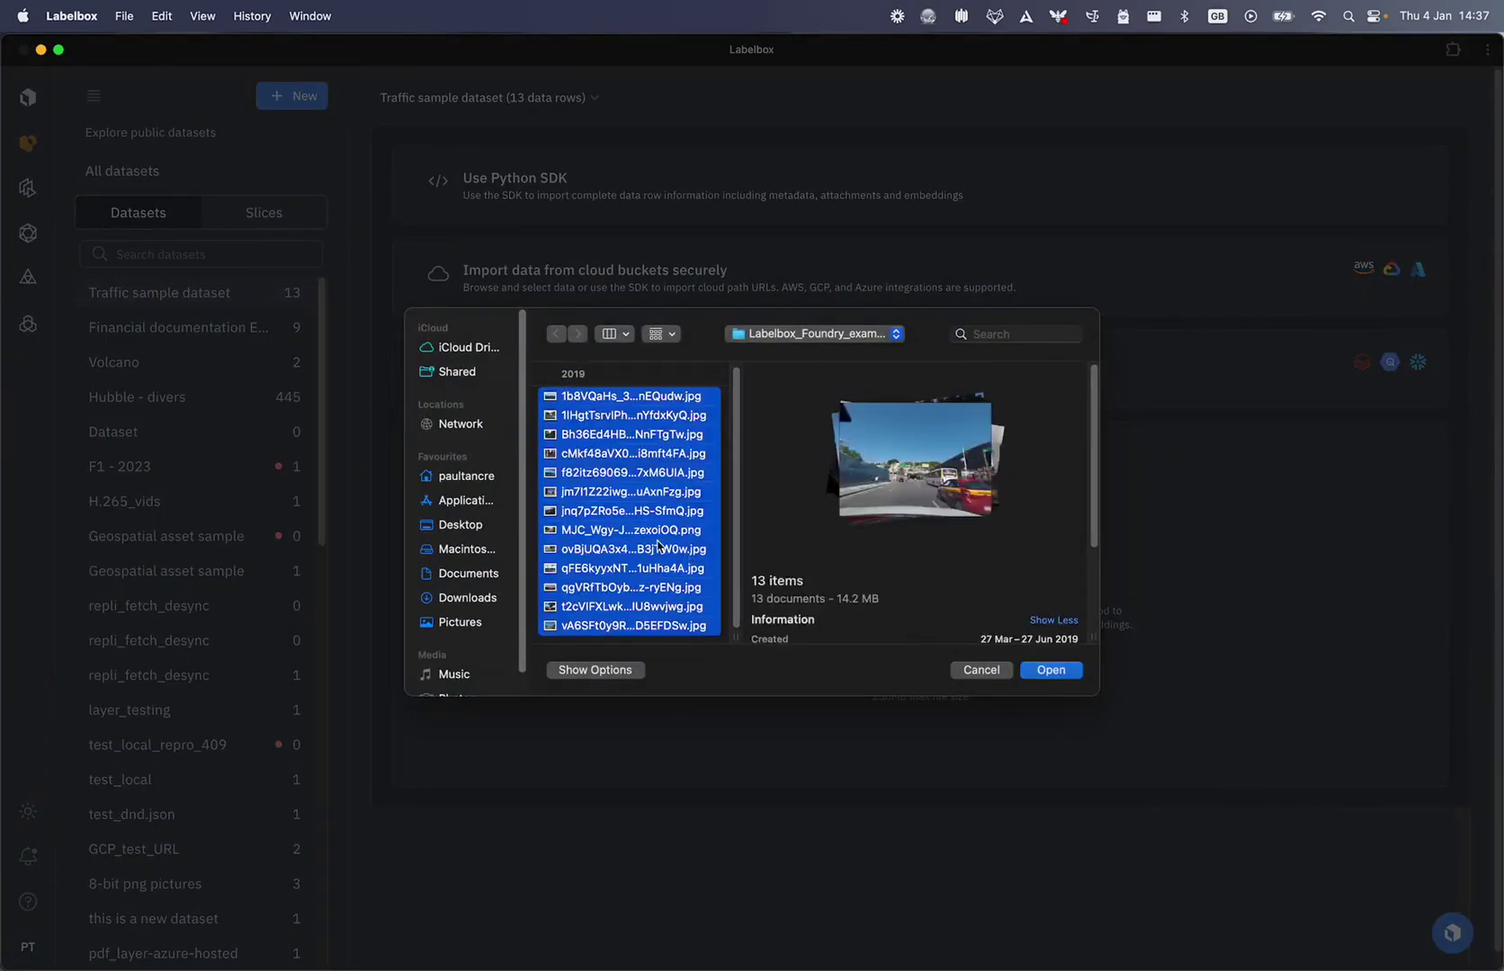
left_click(1057, 674)
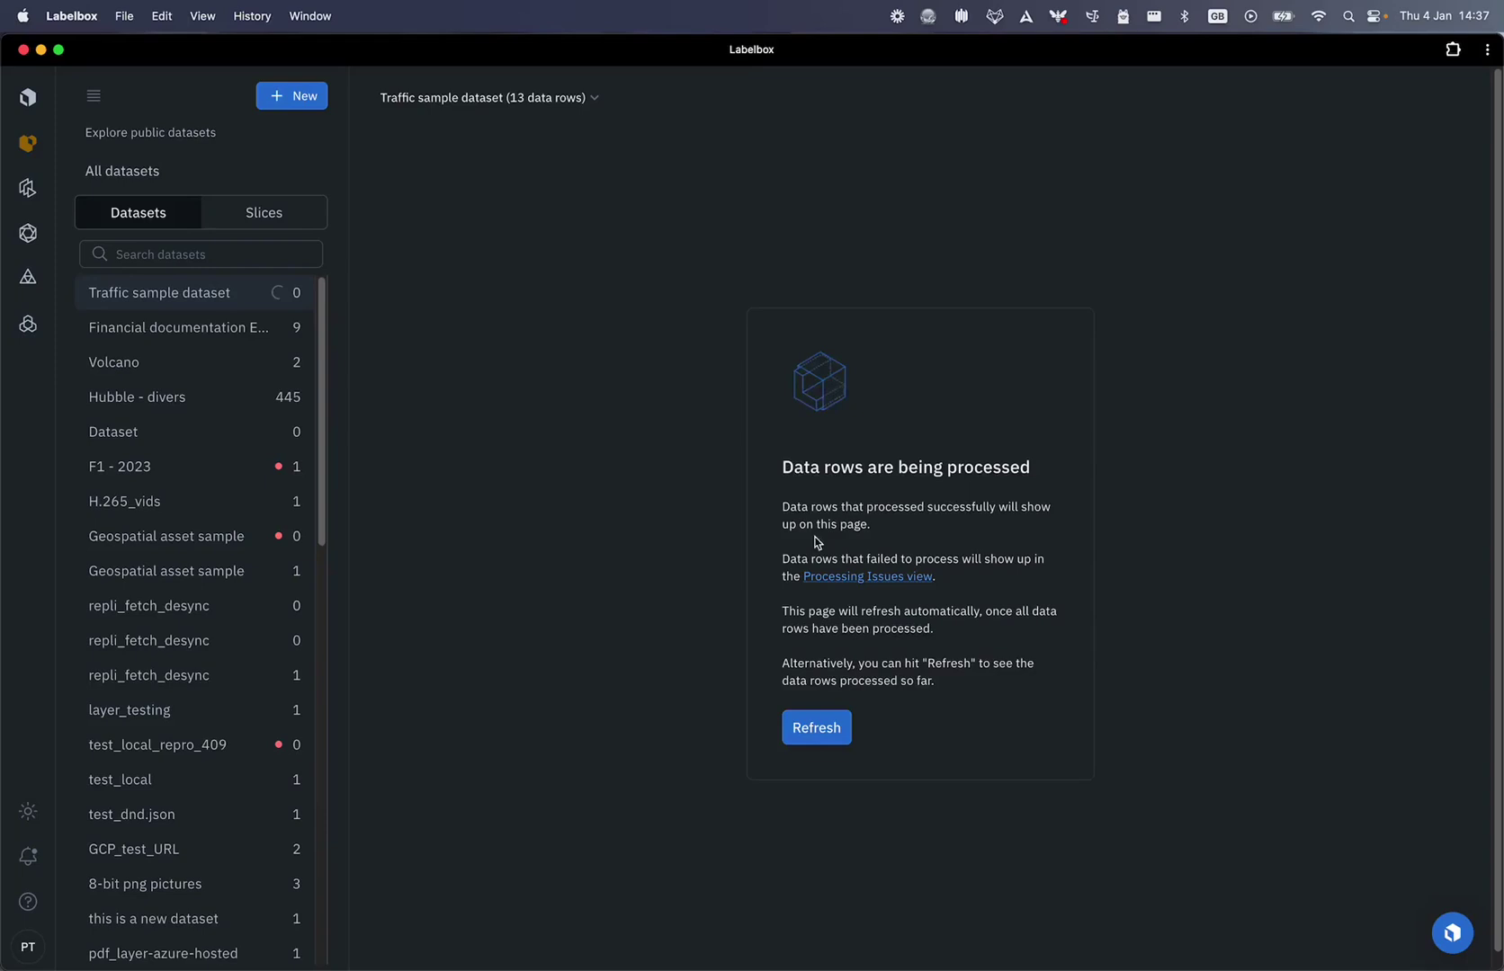
Refresh and reopen the Traffic sample dataset from the Catalog until all 13 processed images appear.
left_click(814, 730)
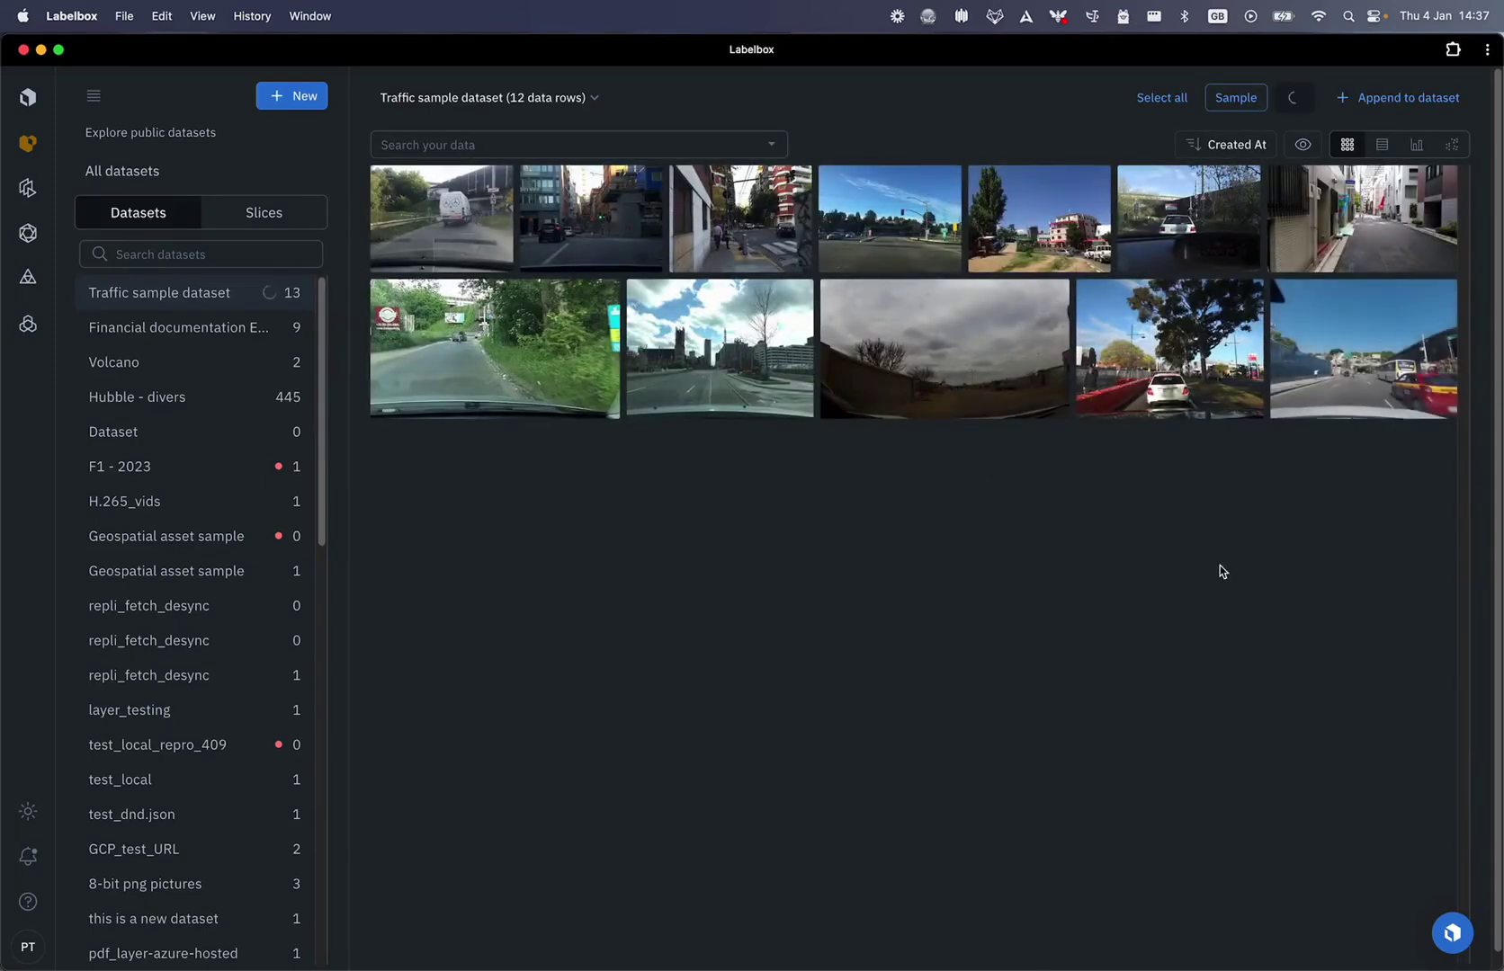
left_click(1295, 99)
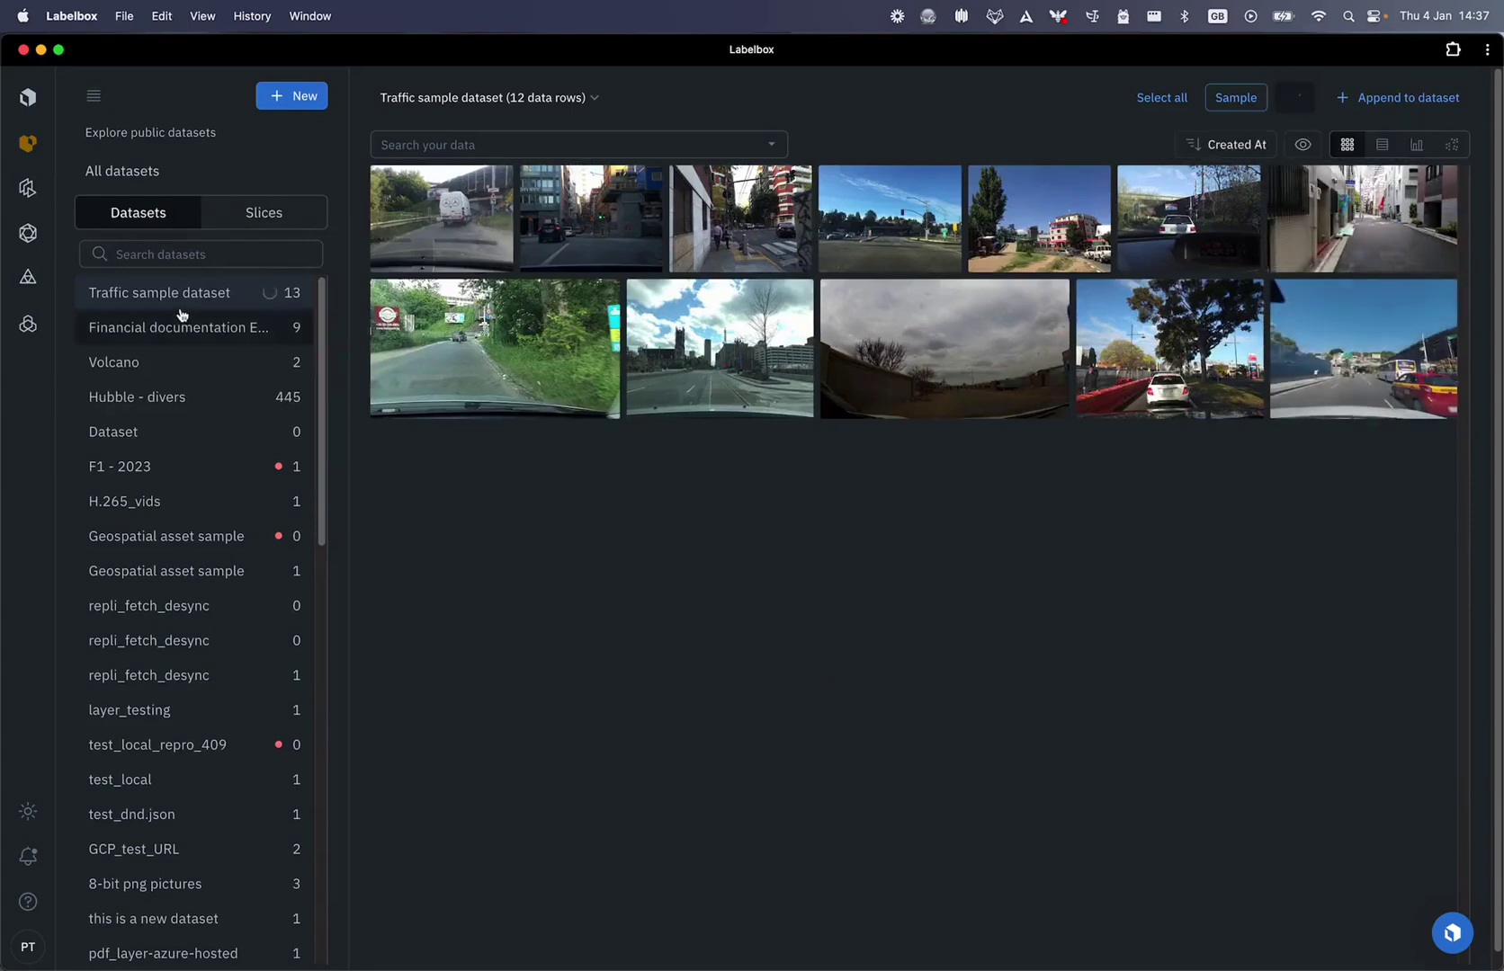
left_click(594, 571)
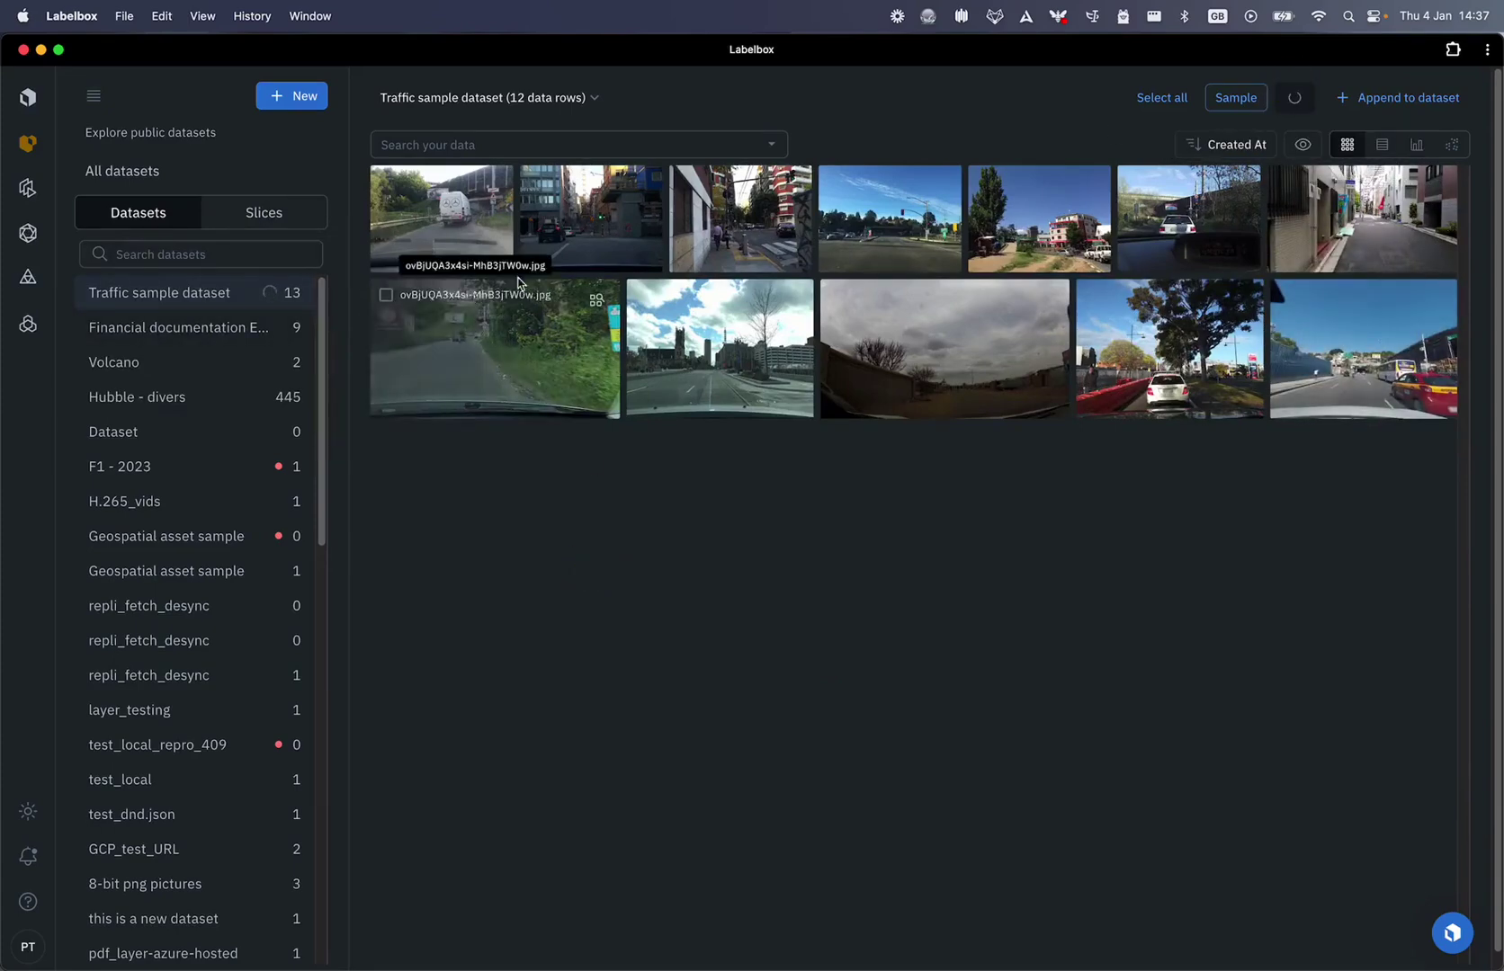
left_click(184, 295)
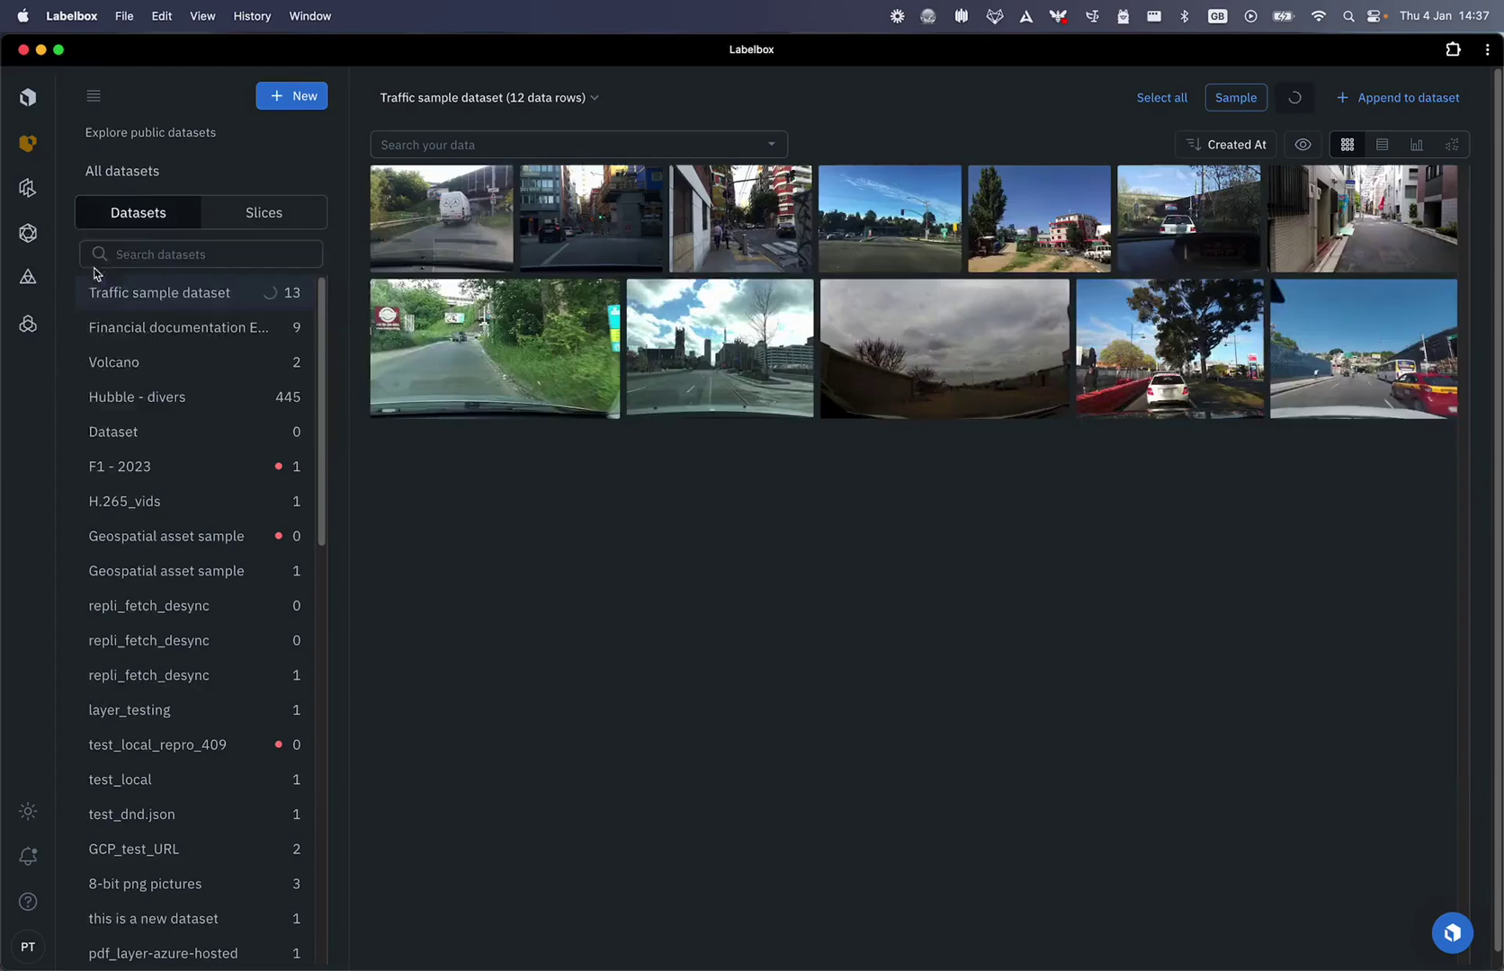
left_click(28, 142)
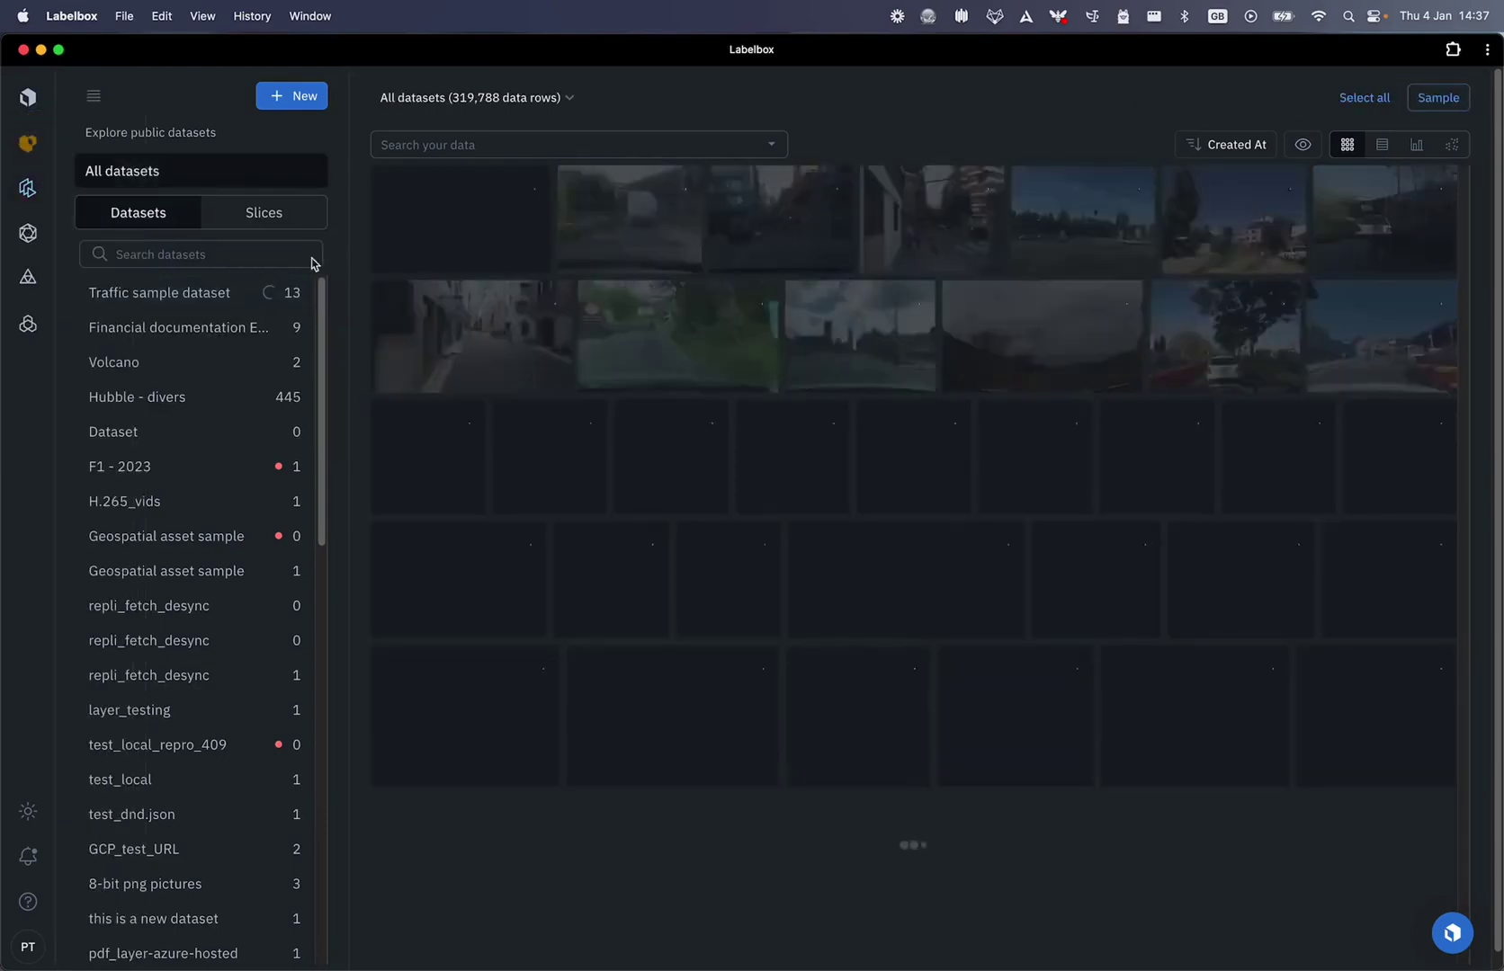
left_click(260, 291)
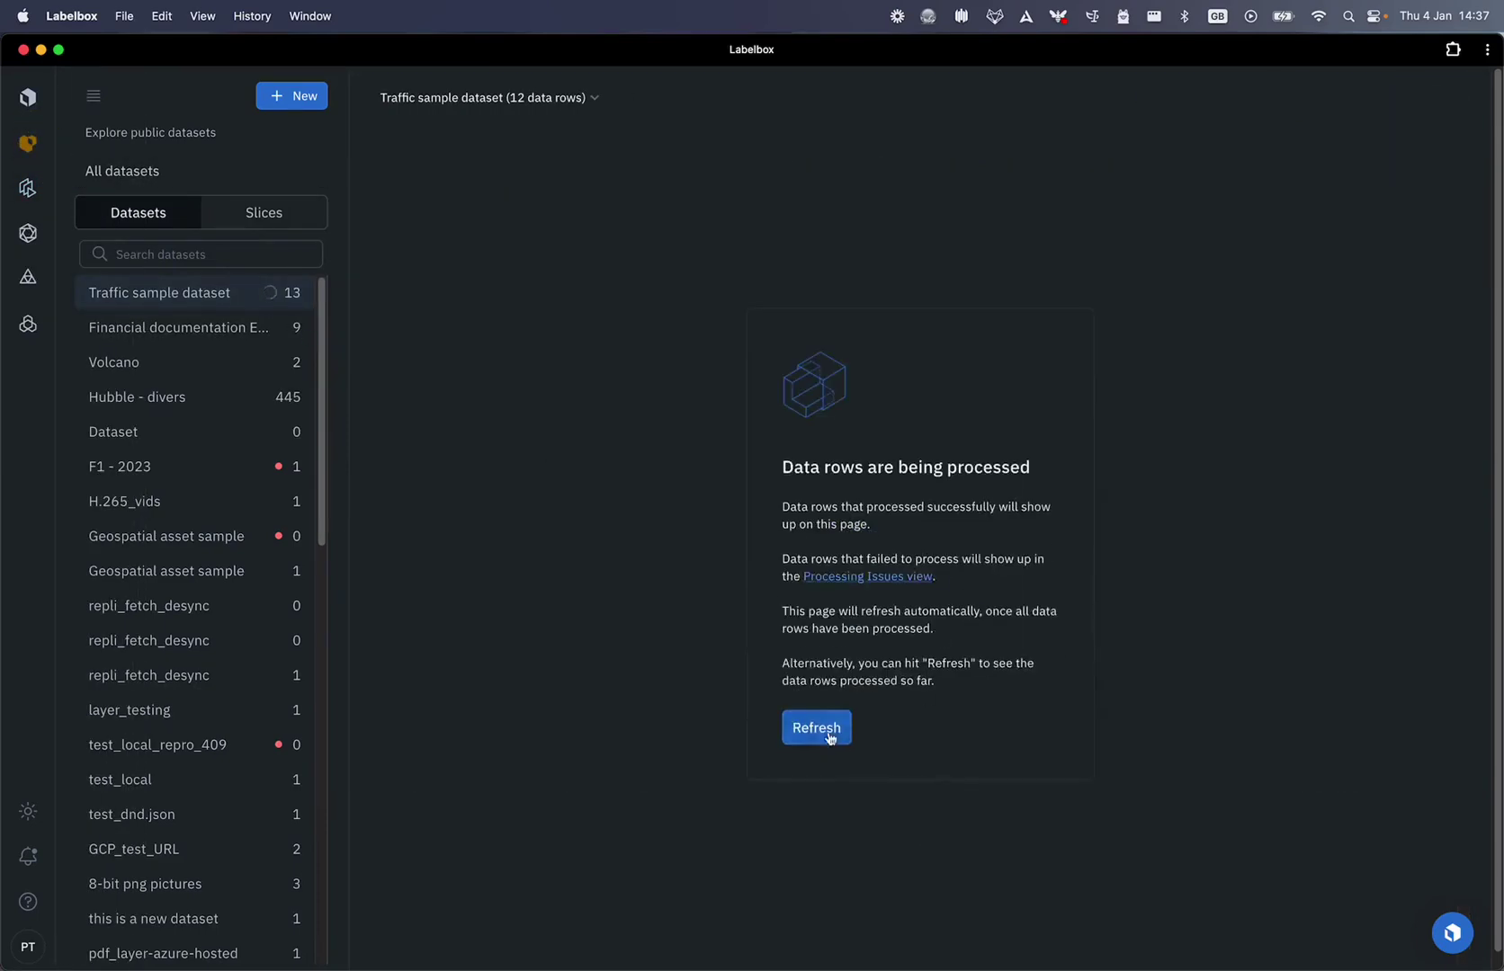
left_click(816, 729)
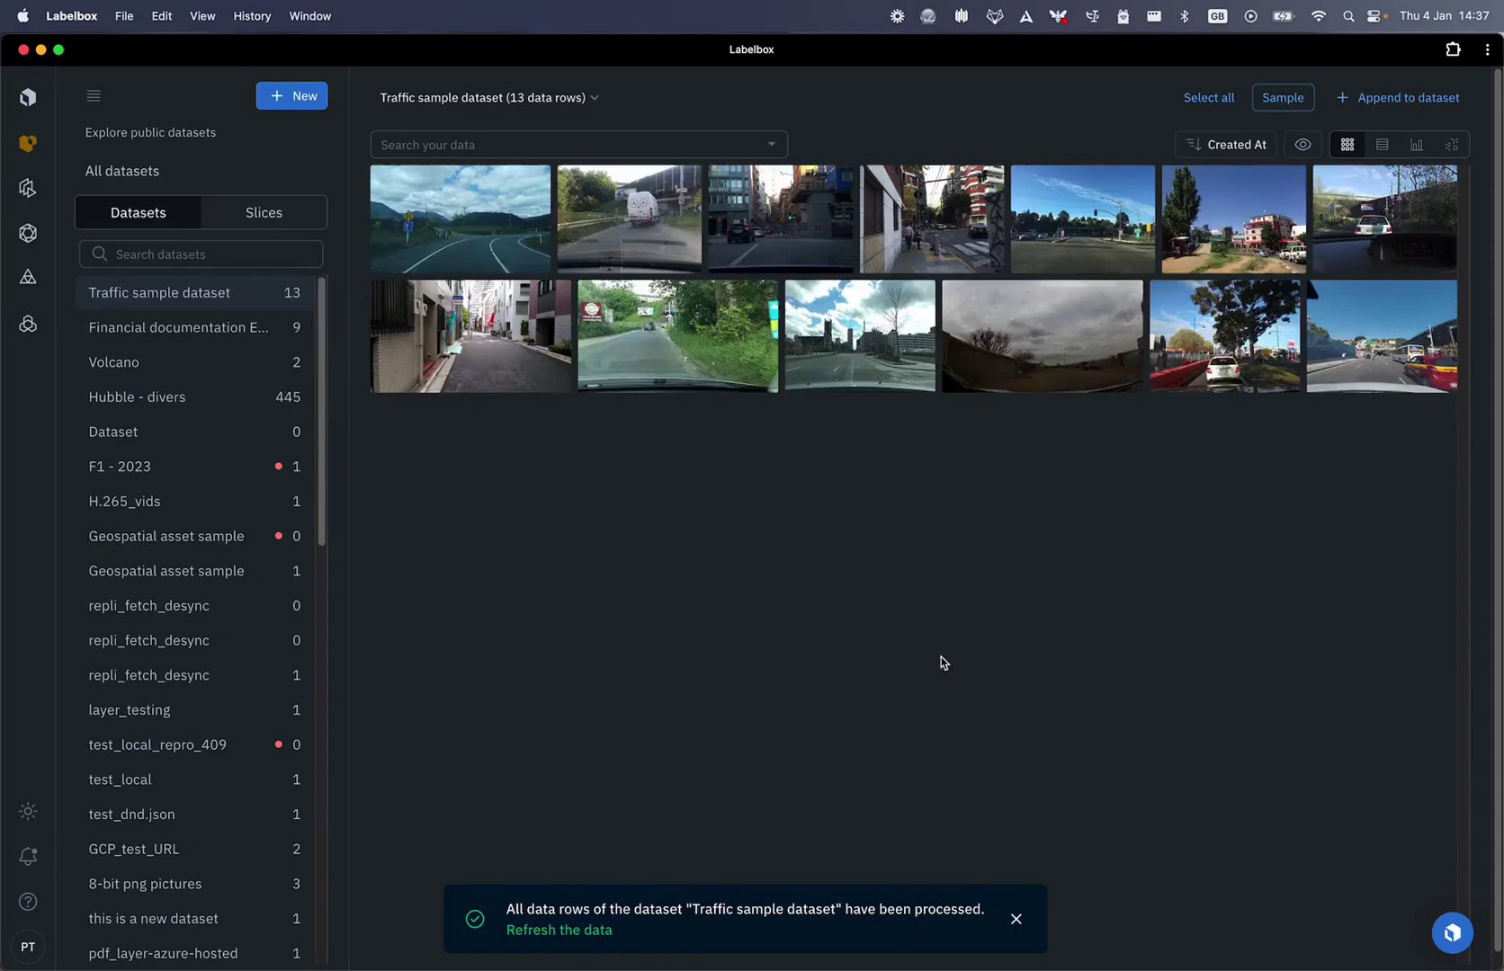
left_click(1015, 918)
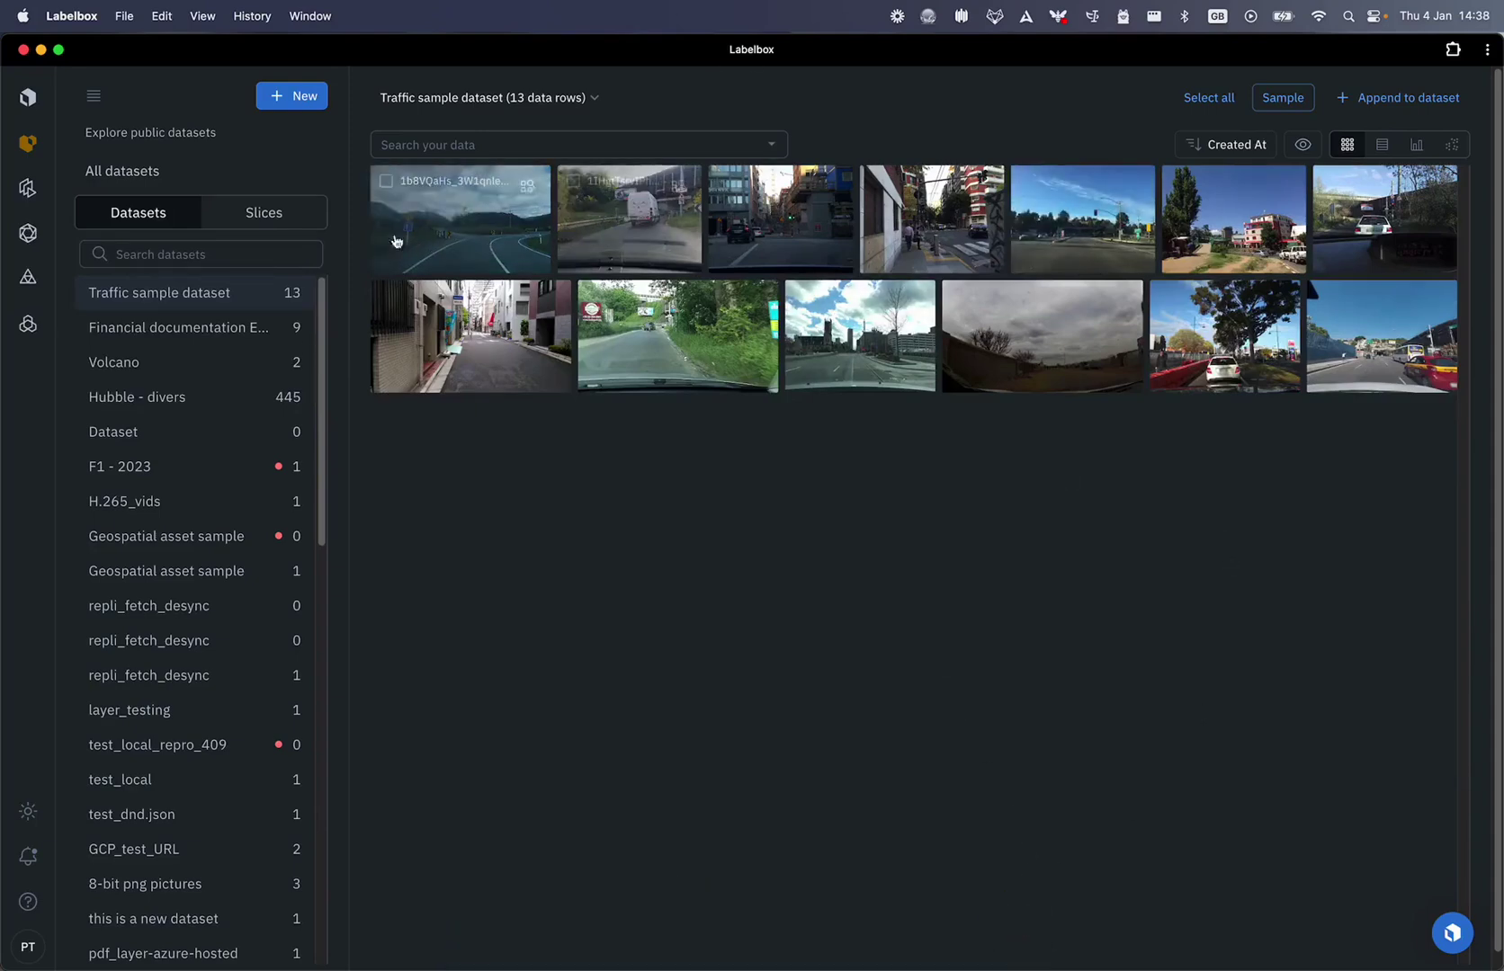
Select all 13 images and choose the YOLOv8 Object Detection model in Predict with Foundry.
left_click(1198, 98)
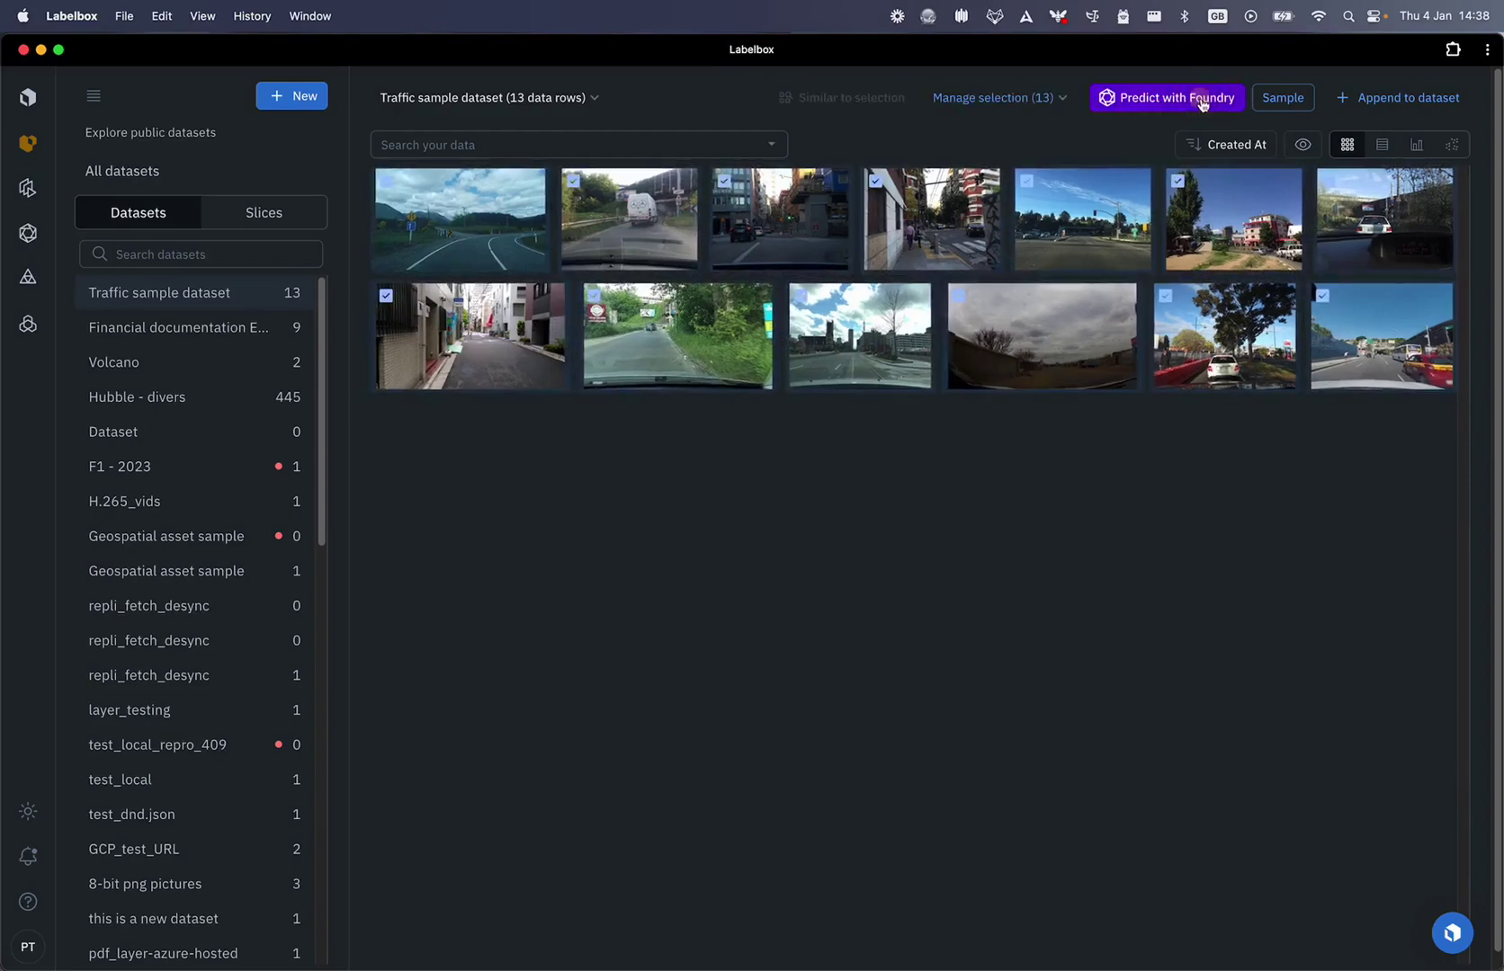
left_click(1155, 99)
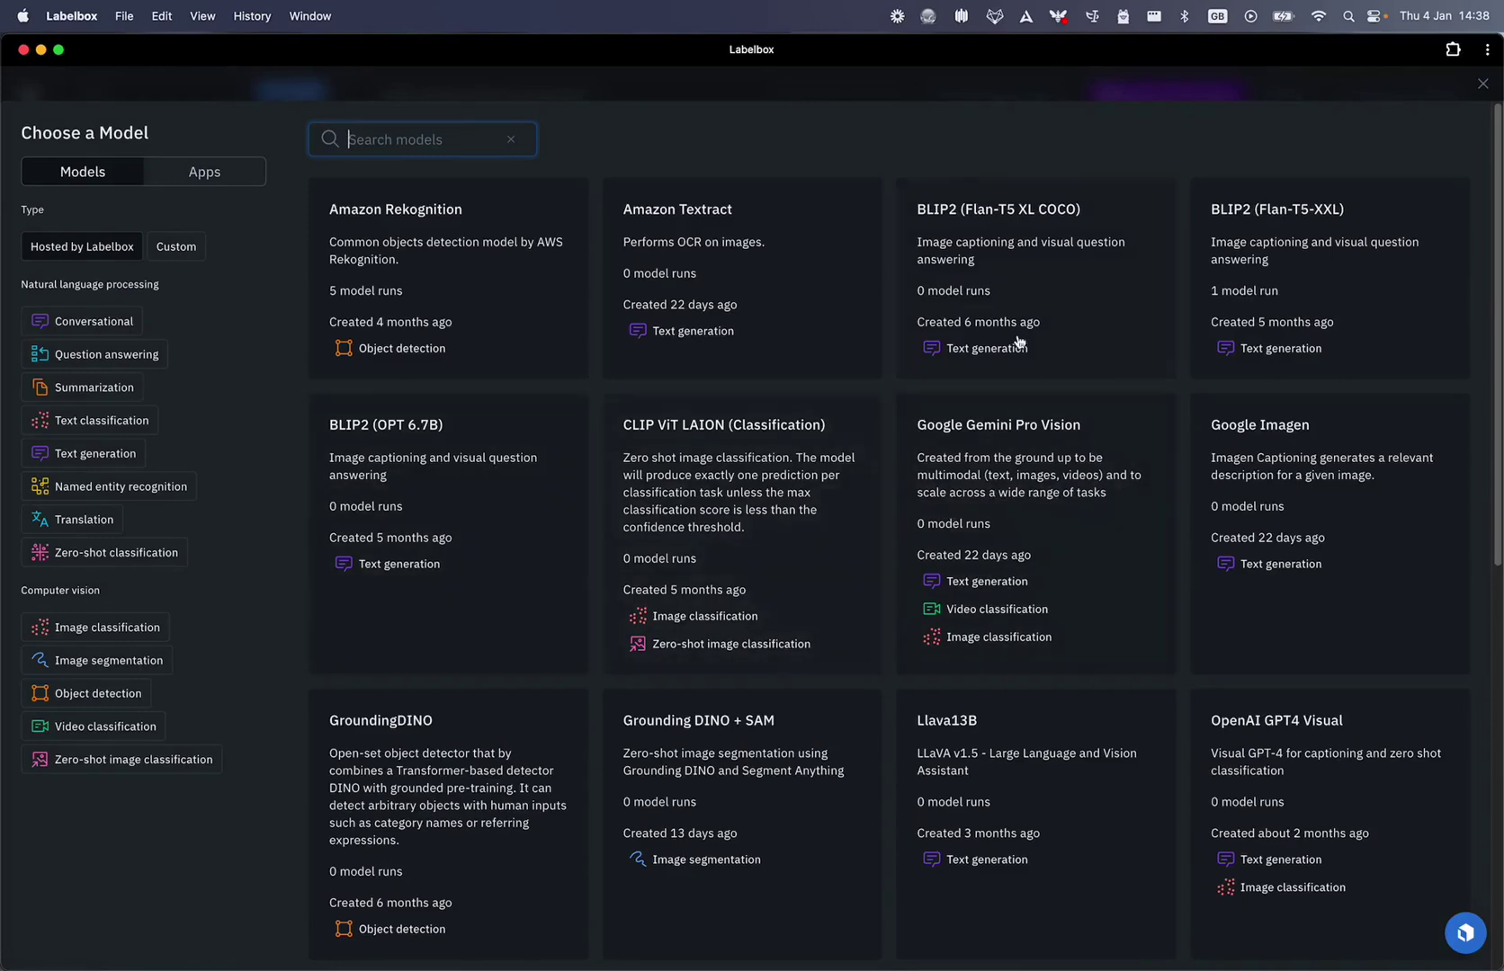
scroll(1205, 496, "down", 10)
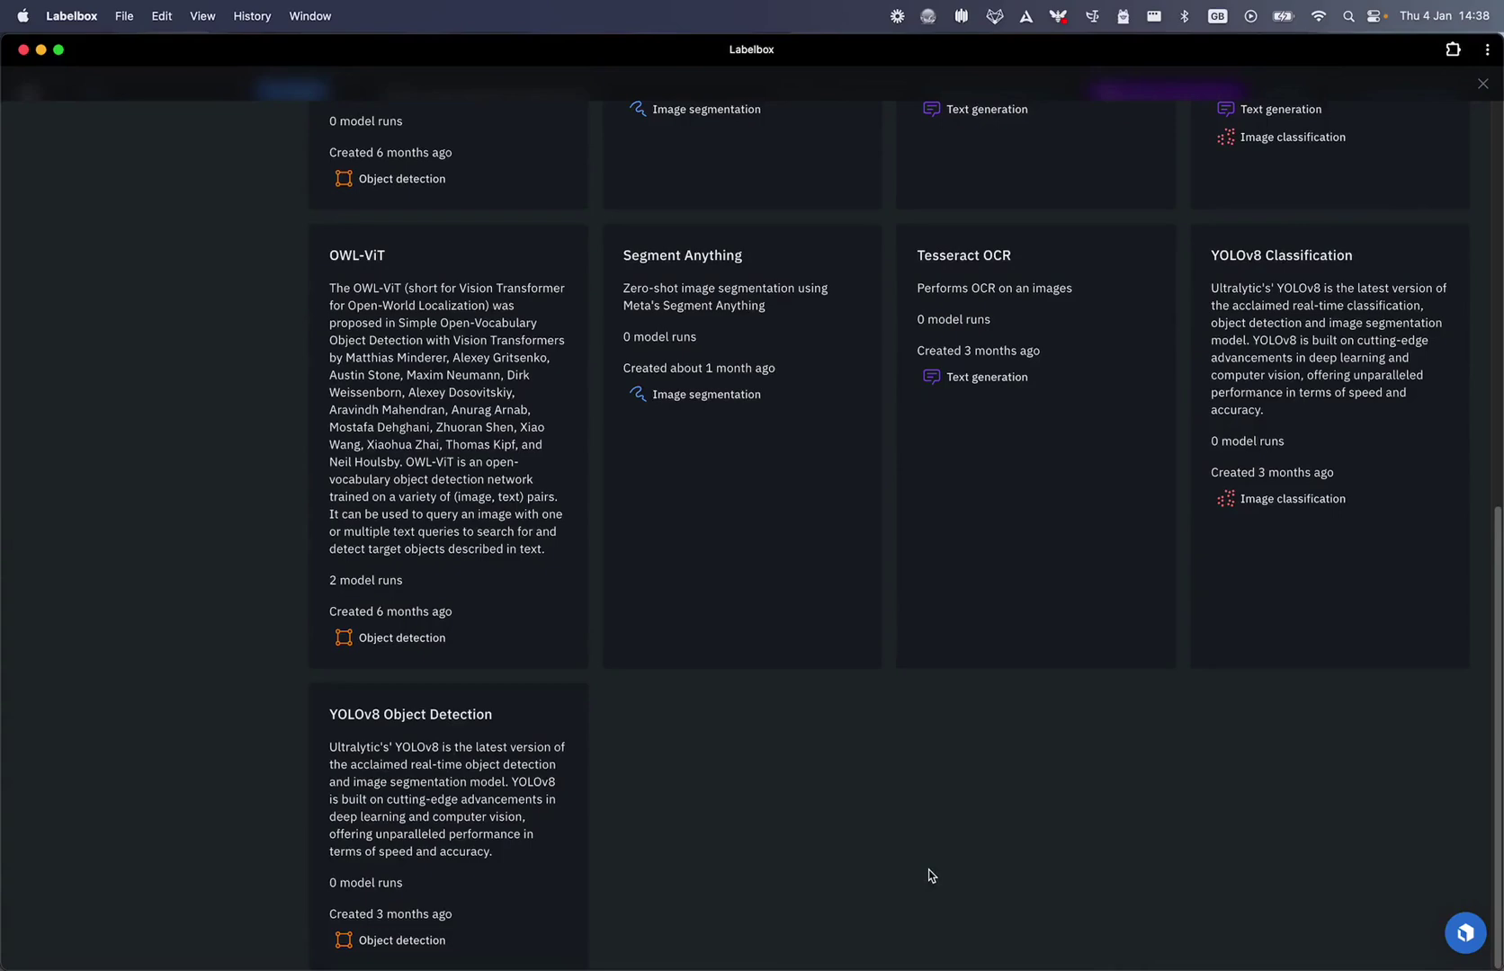
left_click(466, 771)
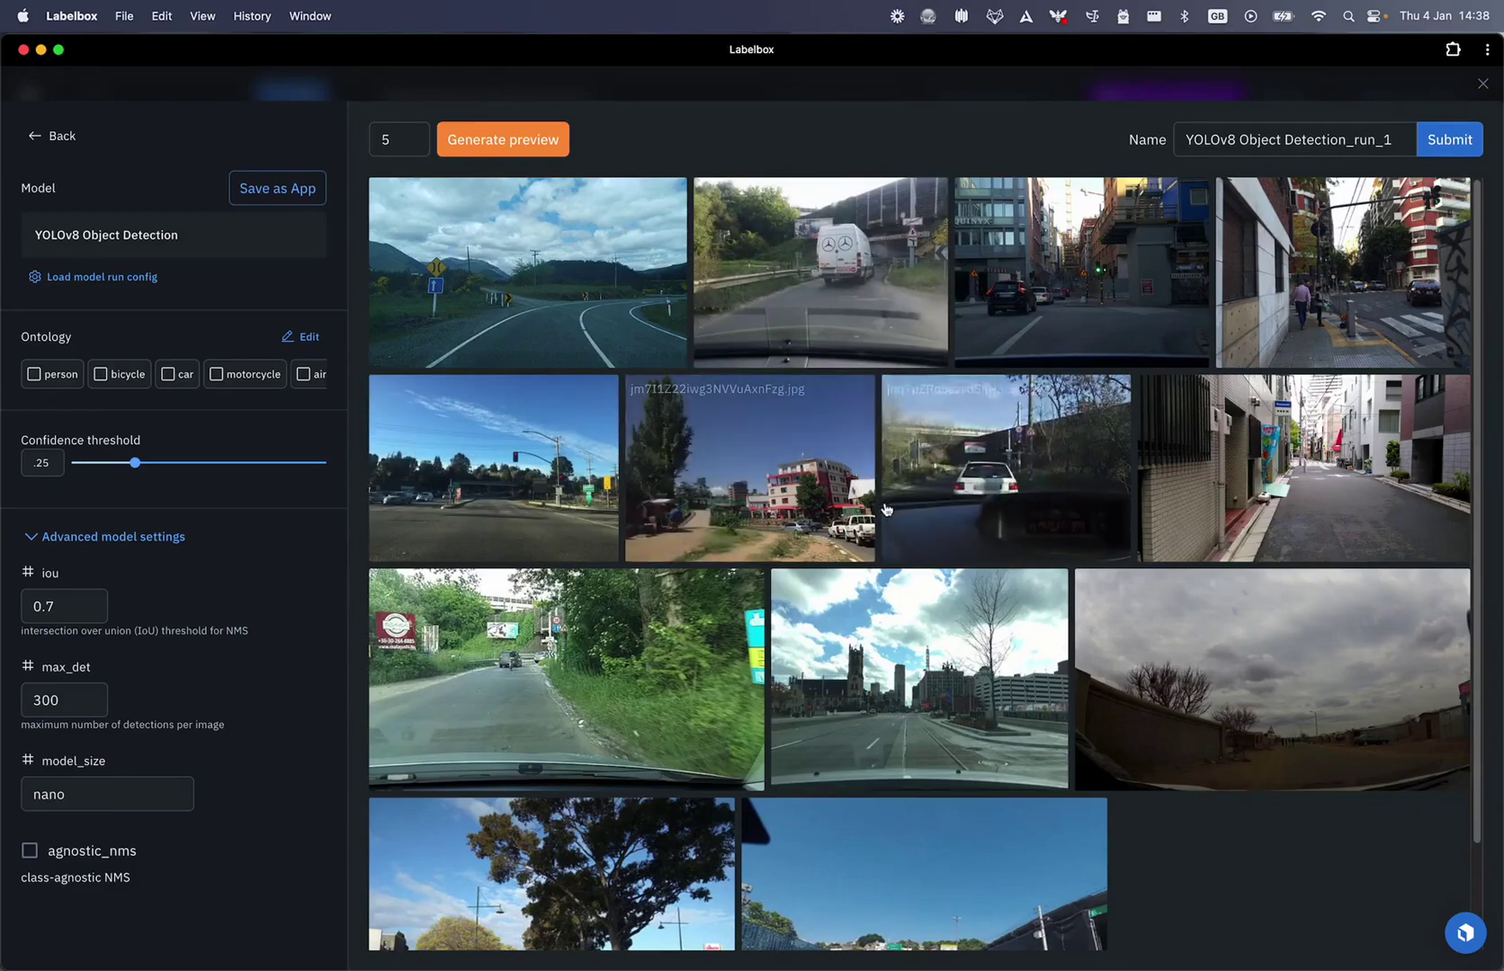
Raise the confidence threshold to .7 and change the model size from nano to small.
scroll(1017, 594, "down", 3)
scroll(1058, 687, "up", 3)
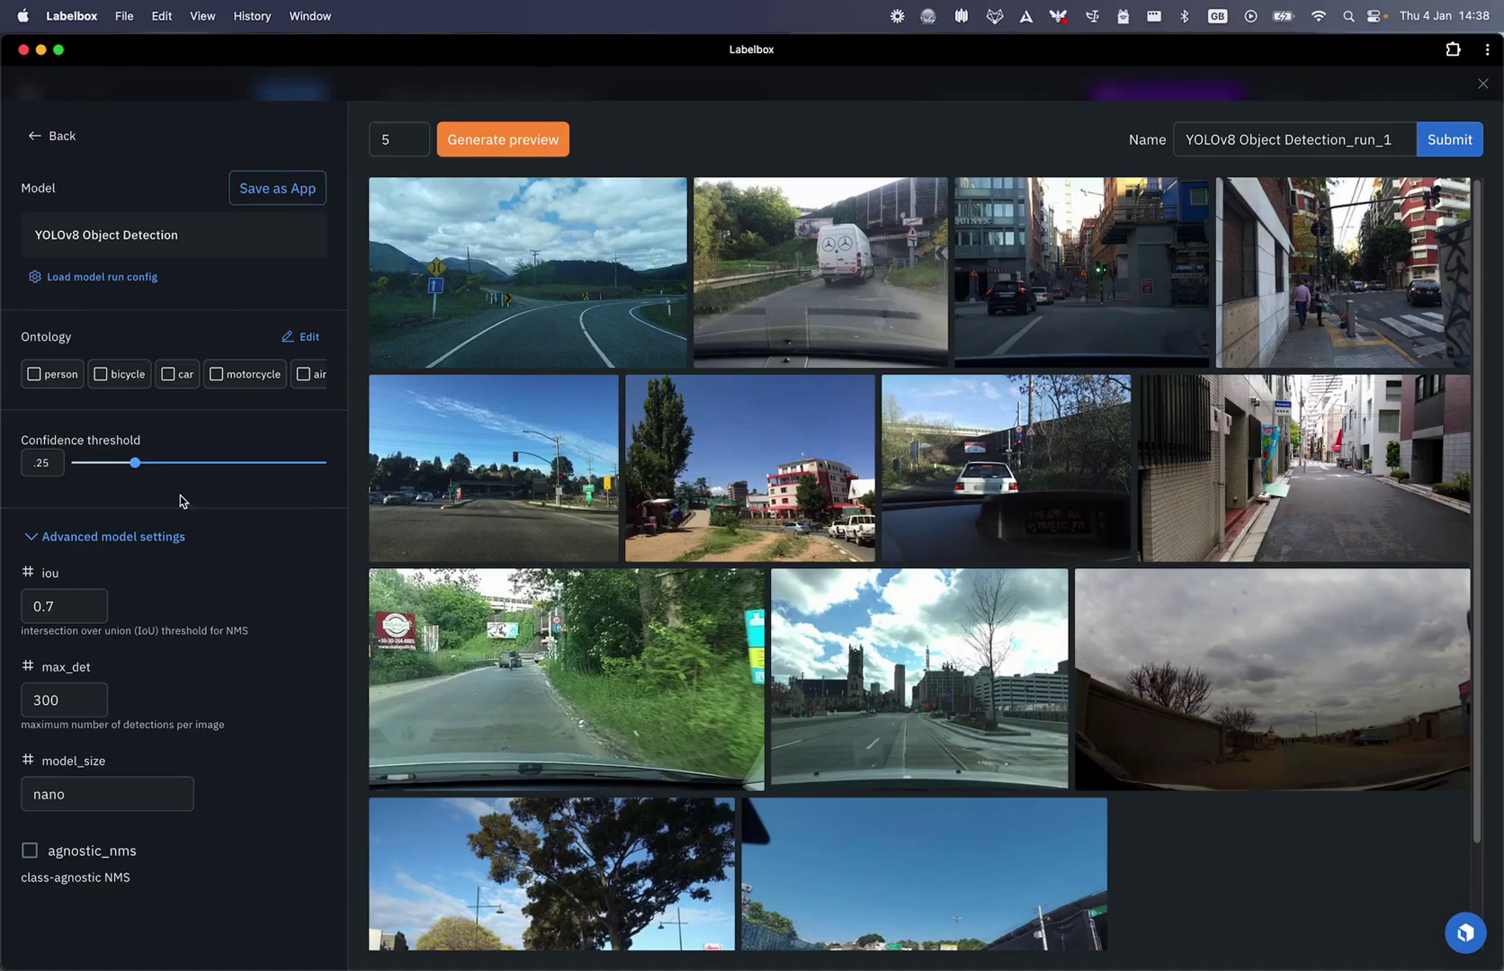
left_click_drag(134, 465, 252, 474)
double_click(81, 791)
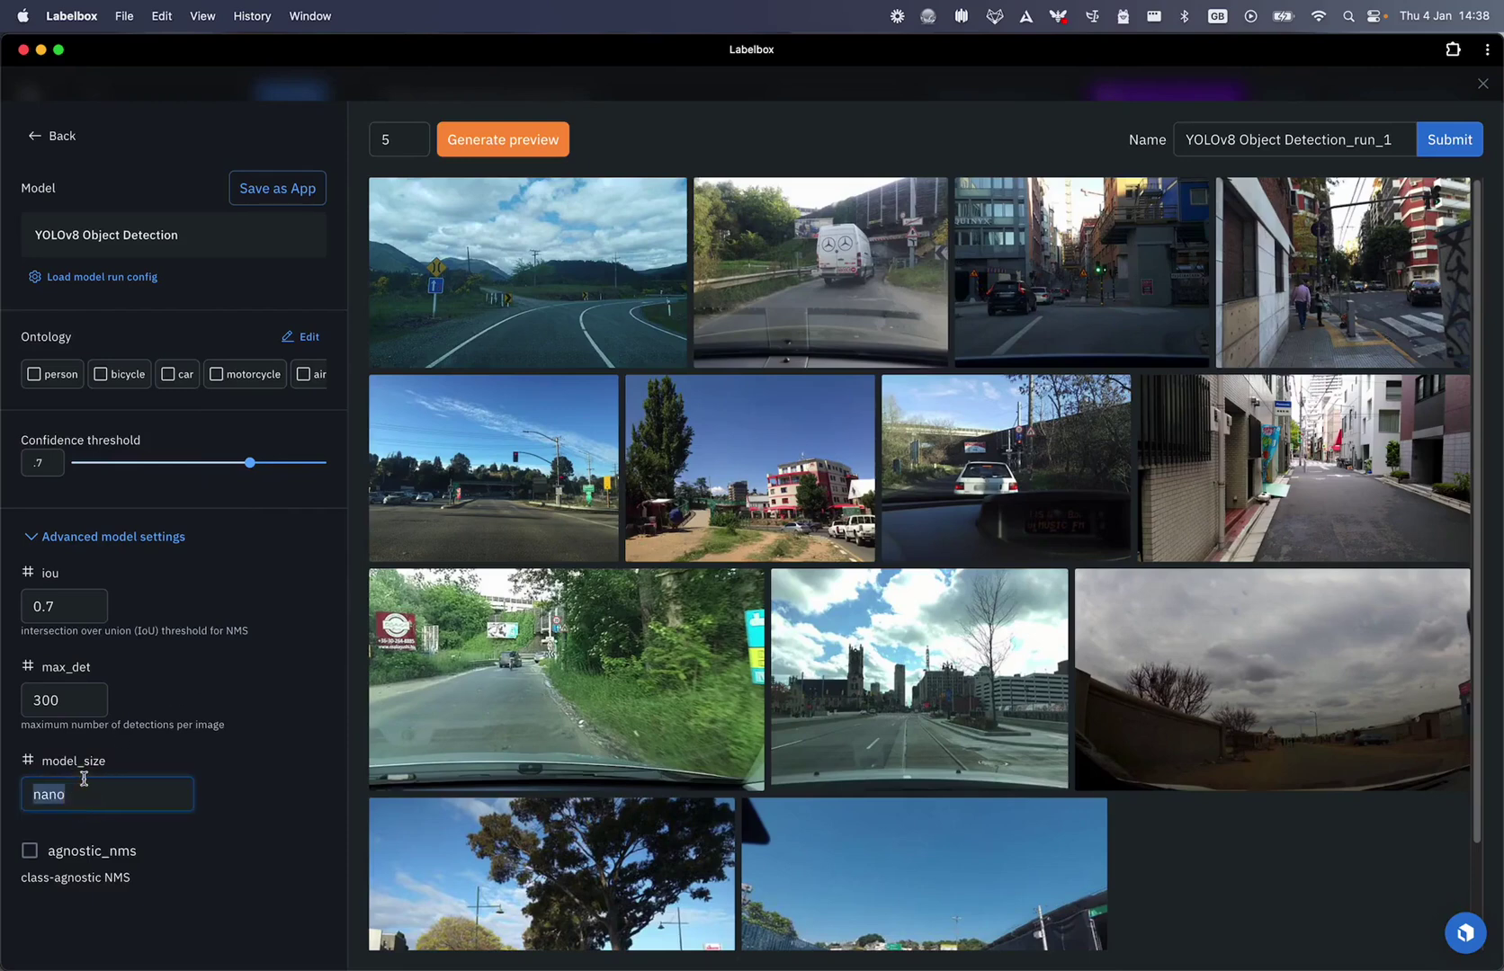
type("small")
scroll(809, 710, "down", 3)
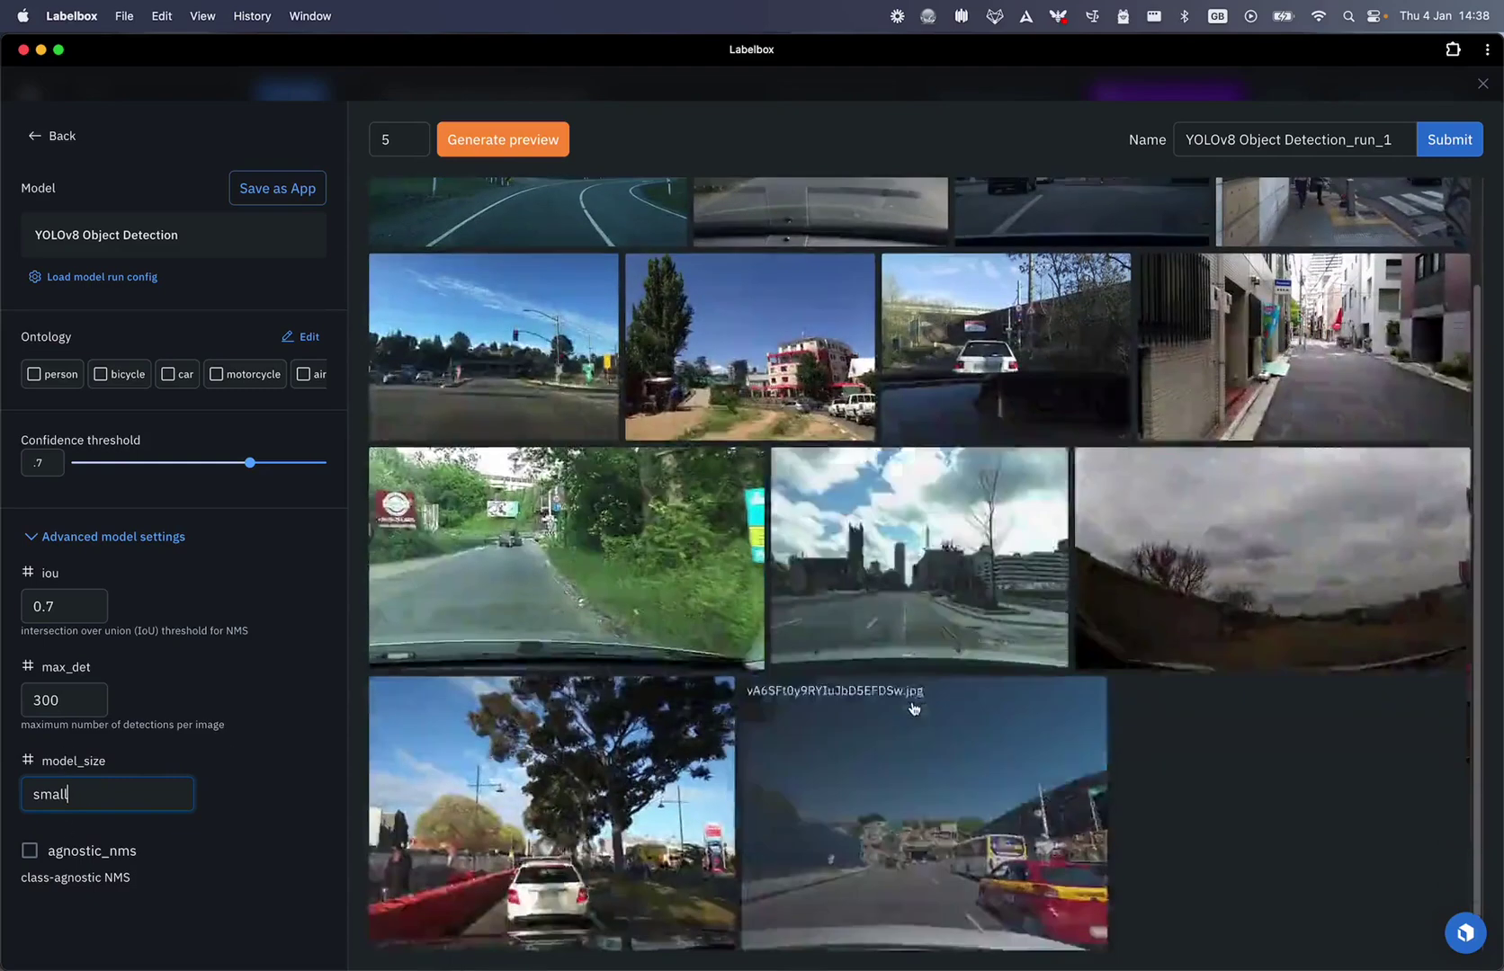
scroll(866, 713, "up", 3)
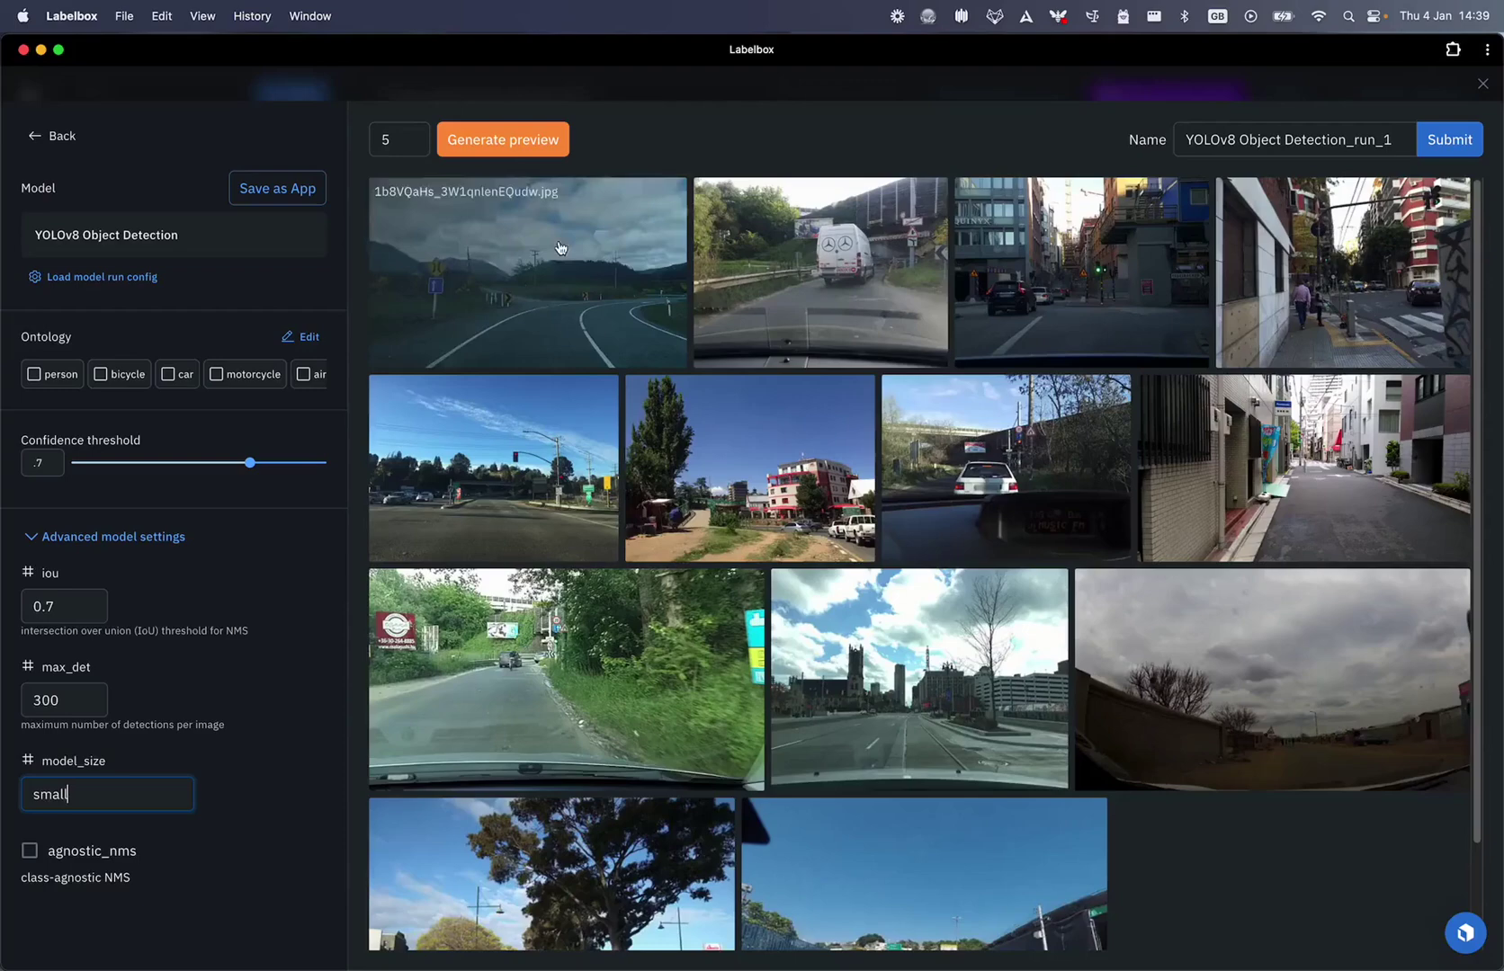
scroll(1209, 718, "down", 2)
scroll(1210, 718, "up", 2)
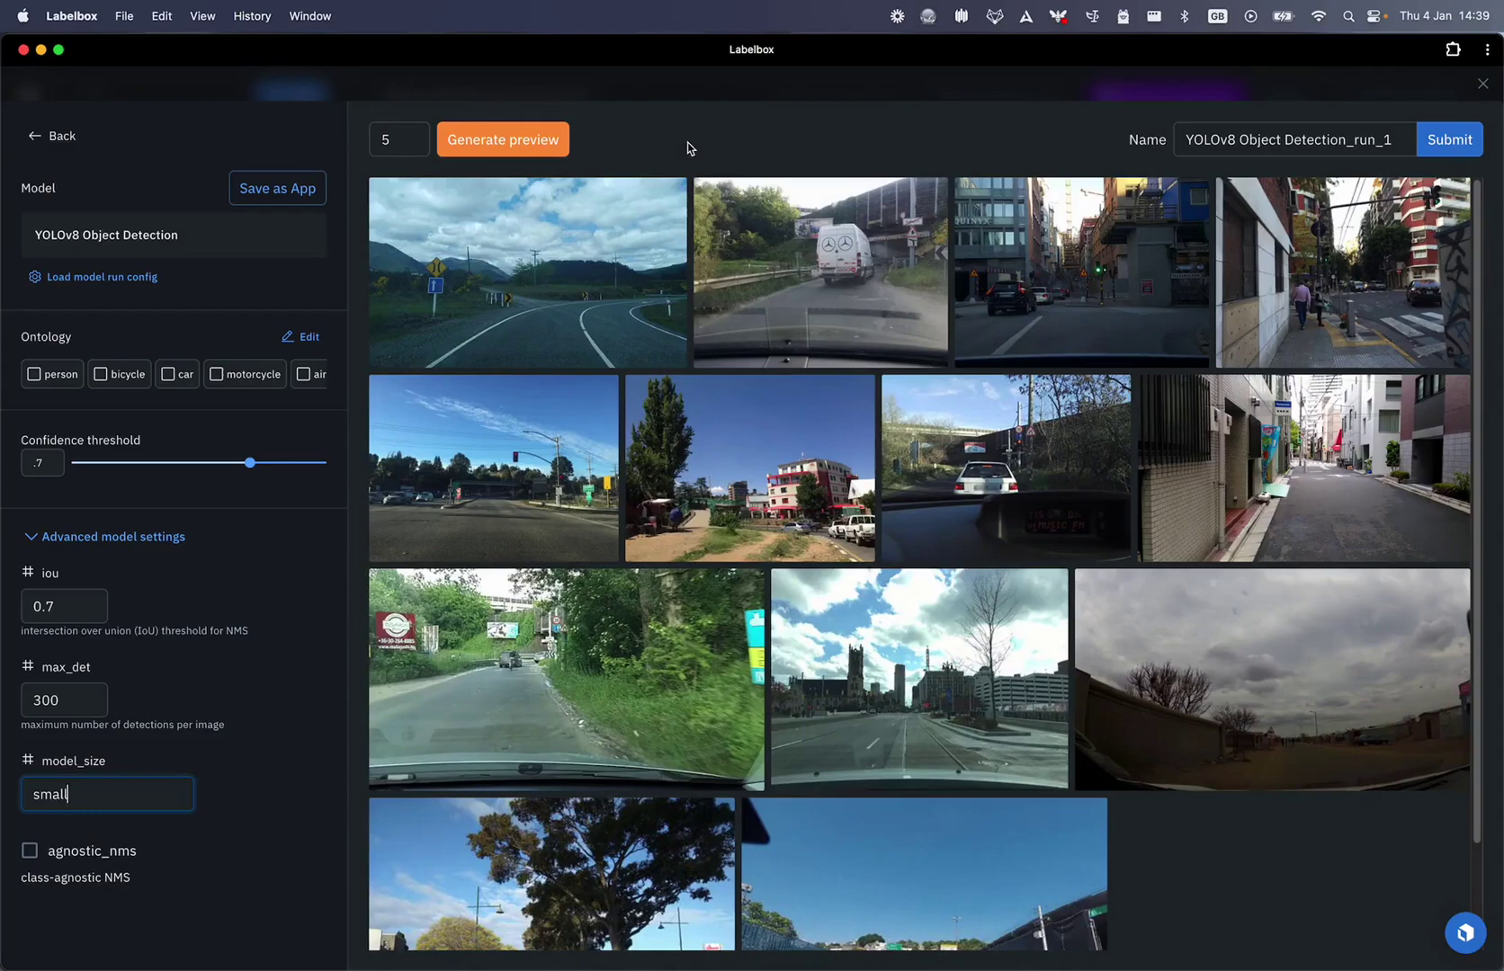
Generate a preview and review the car, person and traffic light boxes on sample images.
left_click(493, 139)
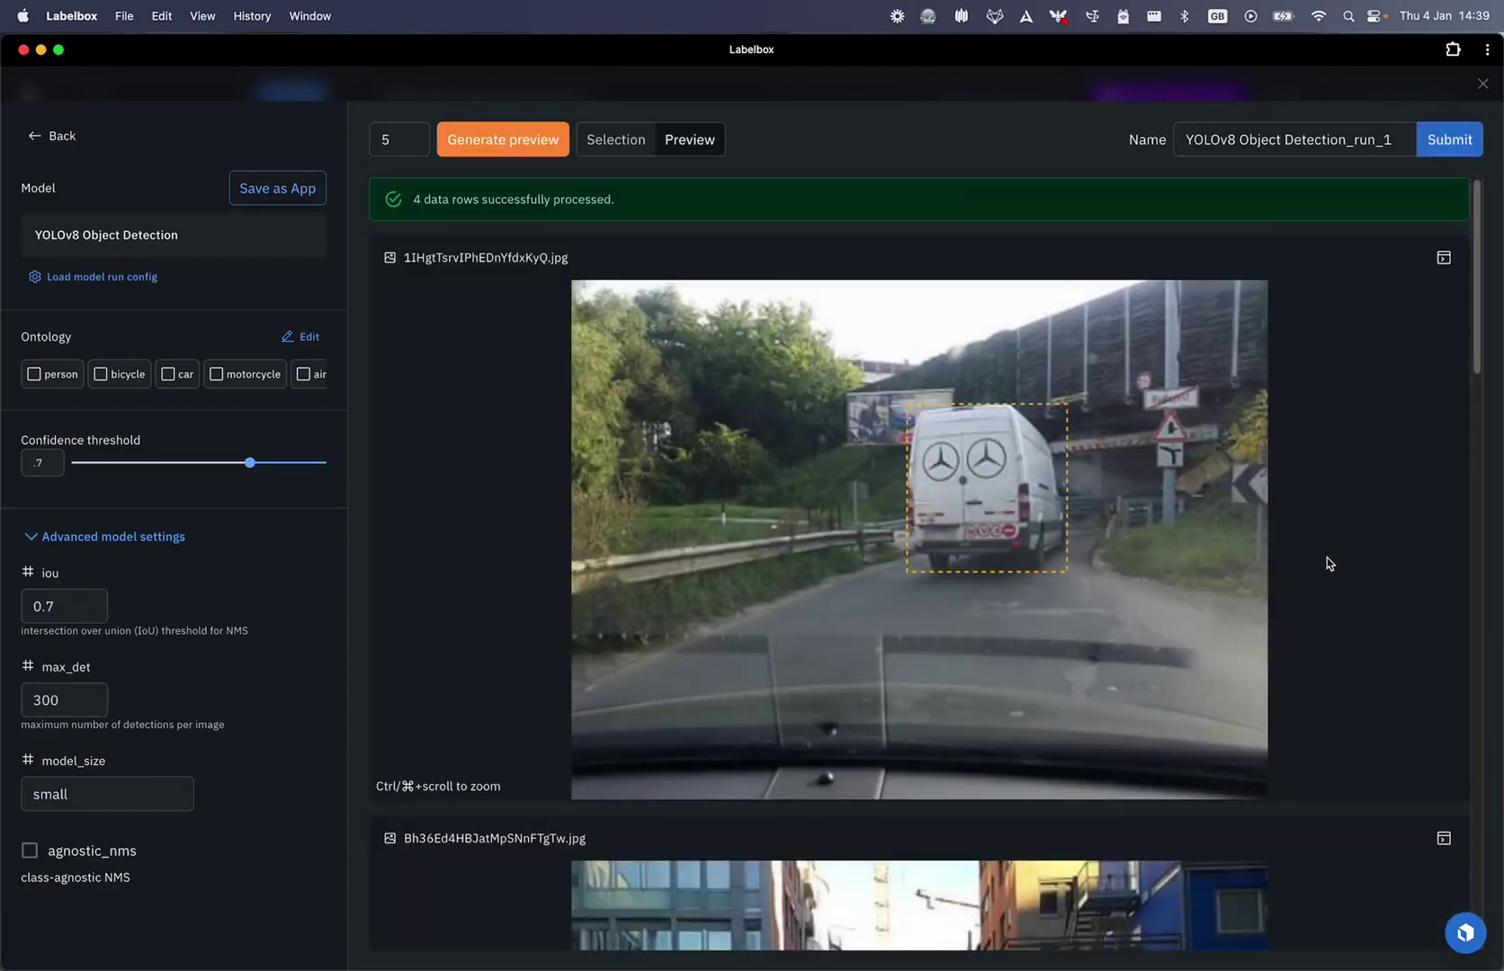
scroll(1348, 566, "down", 3)
scroll(1372, 571, "up", 3)
scroll(1331, 586, "down", 10)
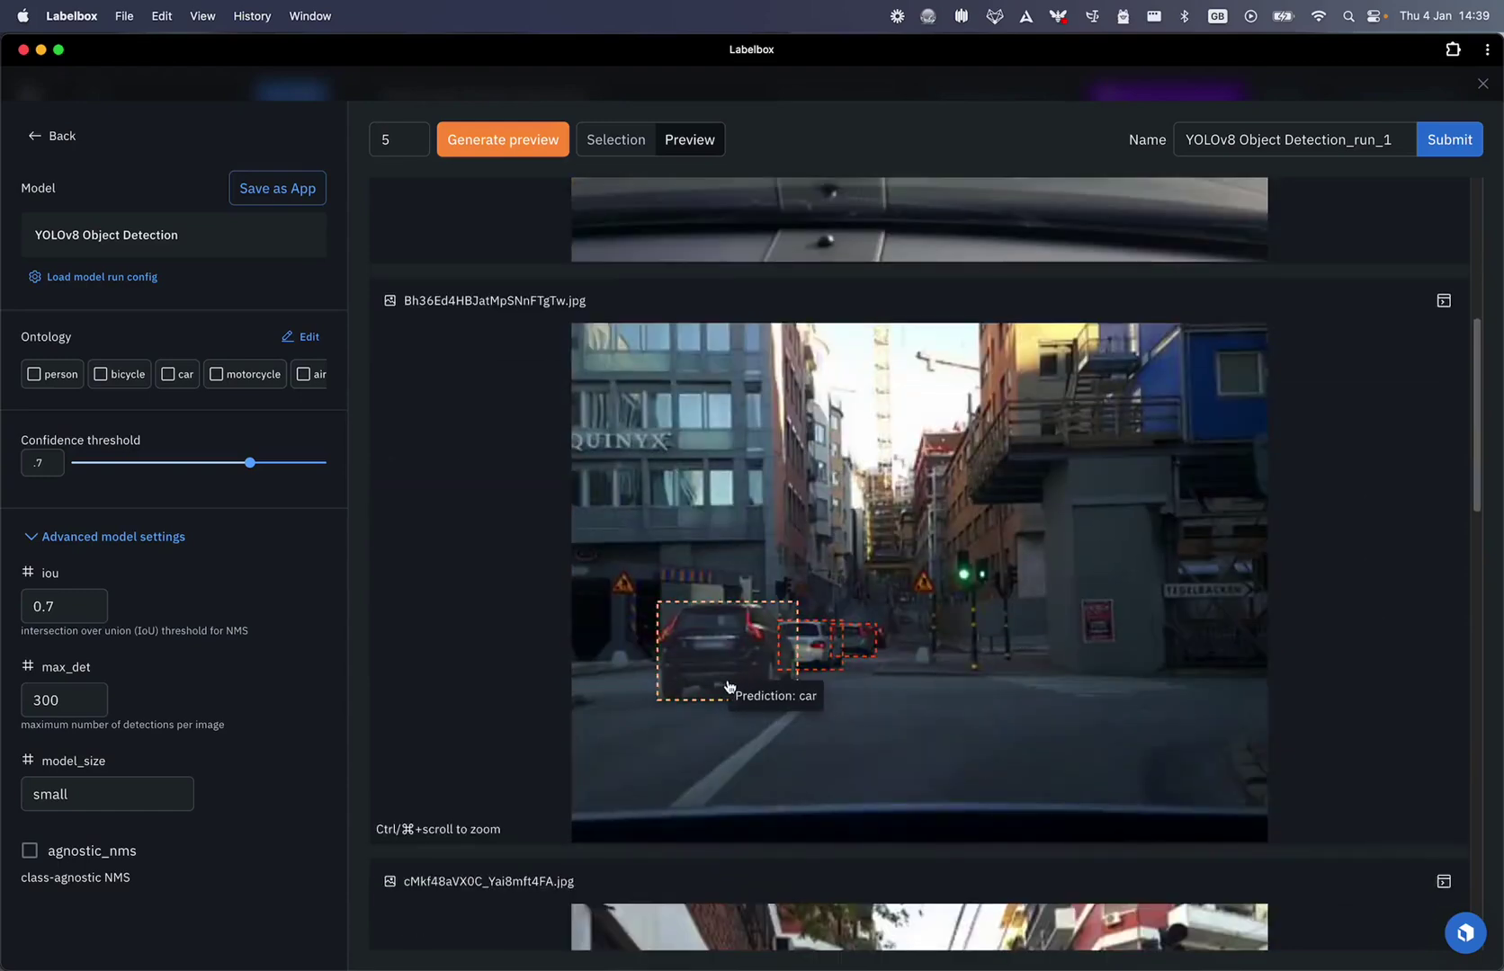
scroll(1219, 676, "down", 13)
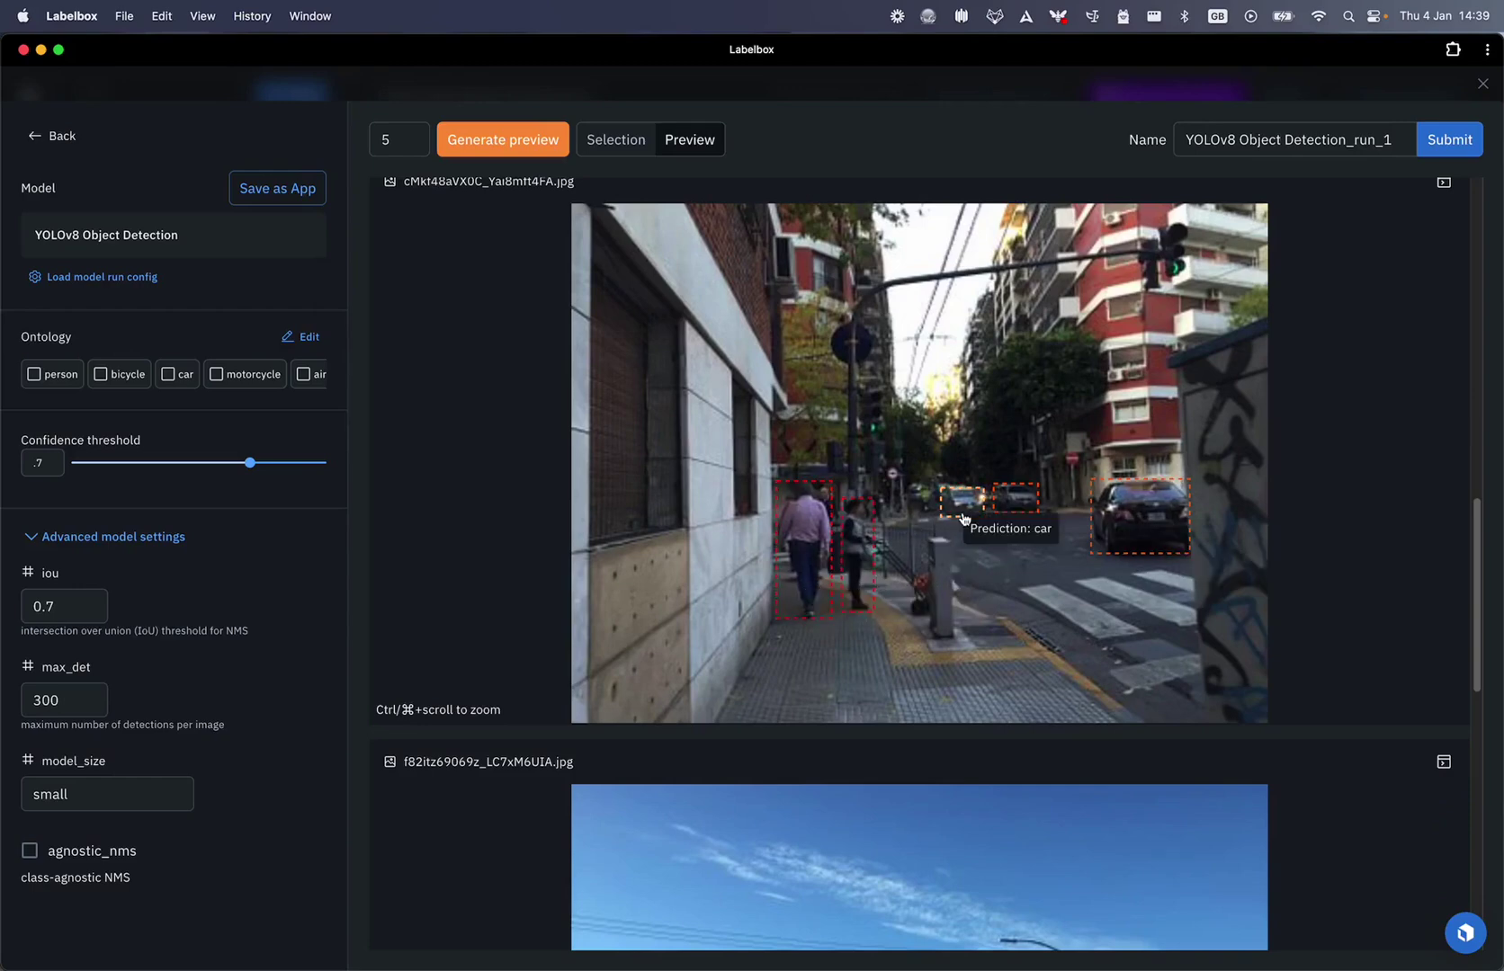
scroll(1097, 537, "down", 10)
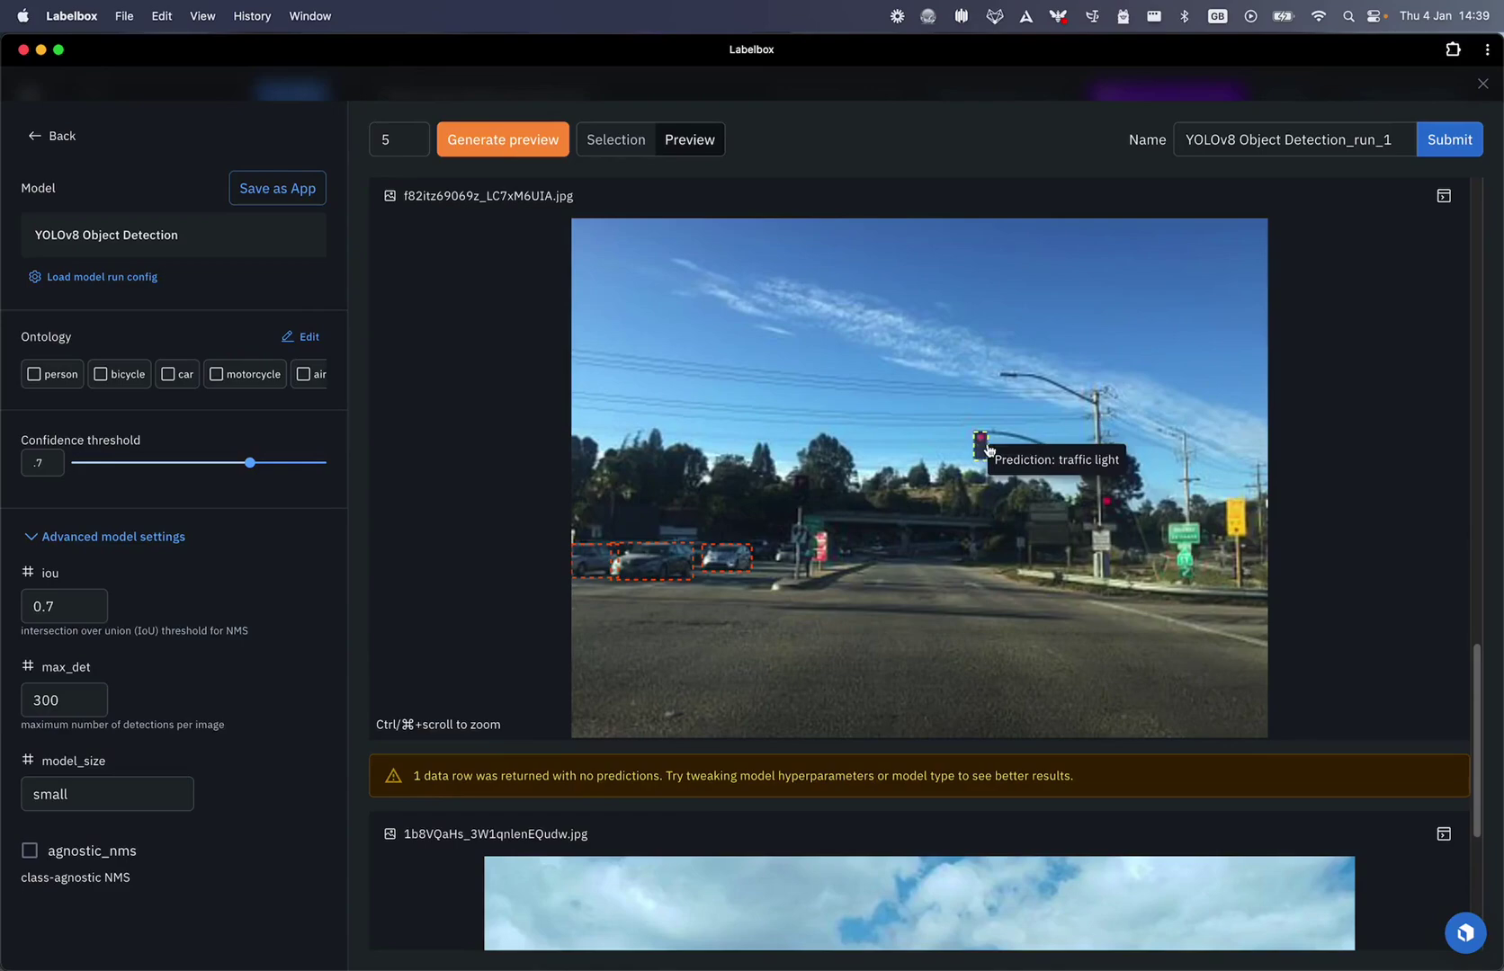
scroll(1036, 597, "down", 8)
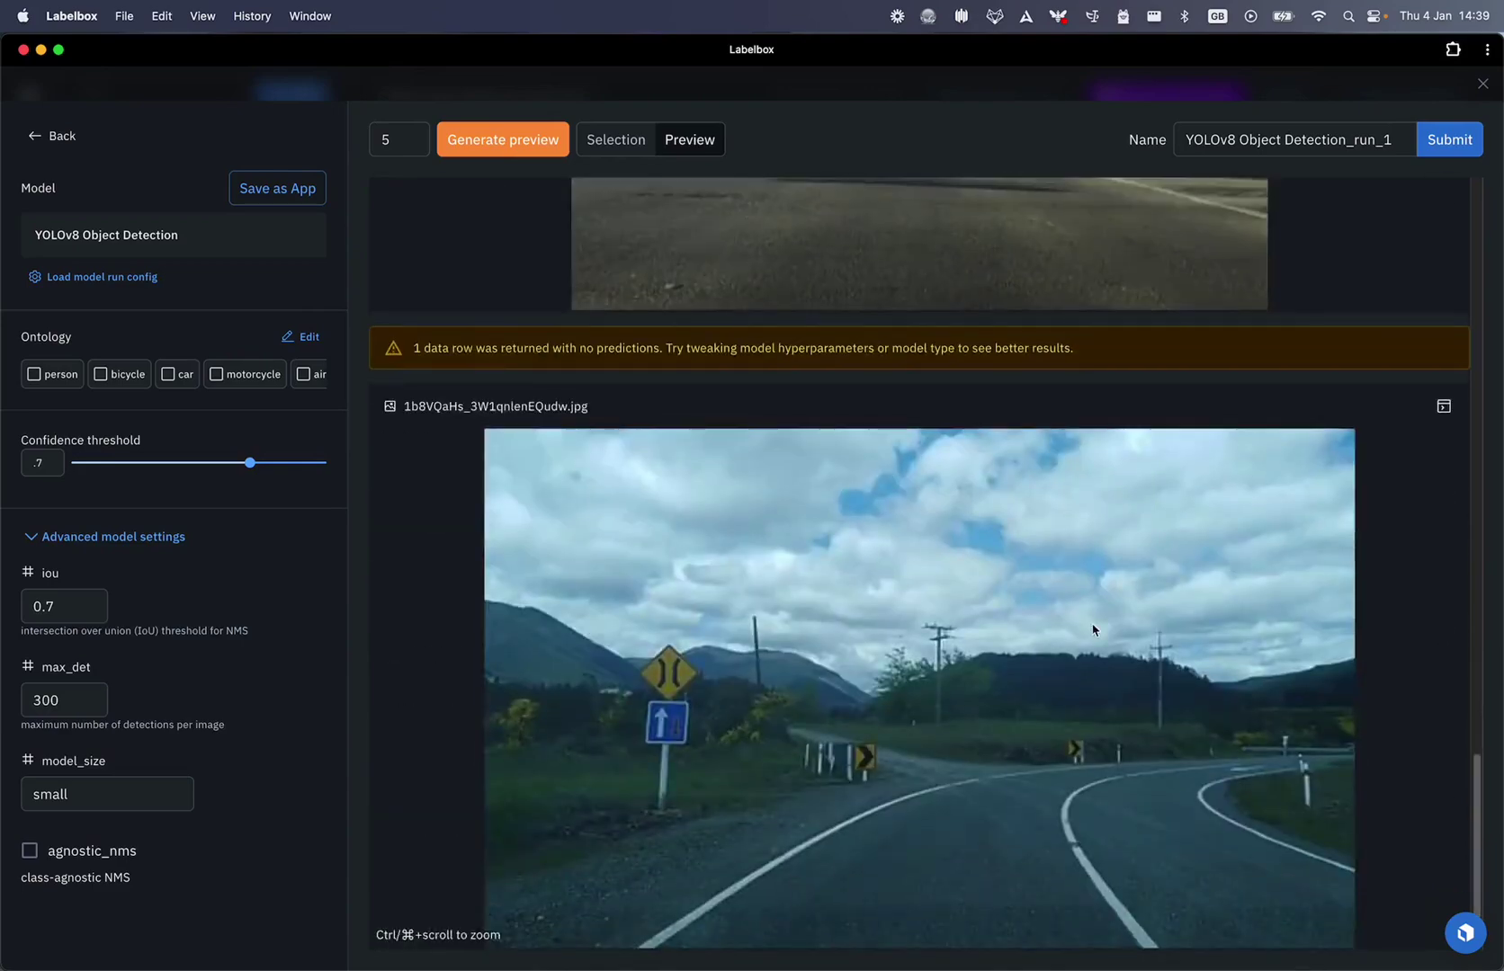
scroll(1090, 730, "up", 20)
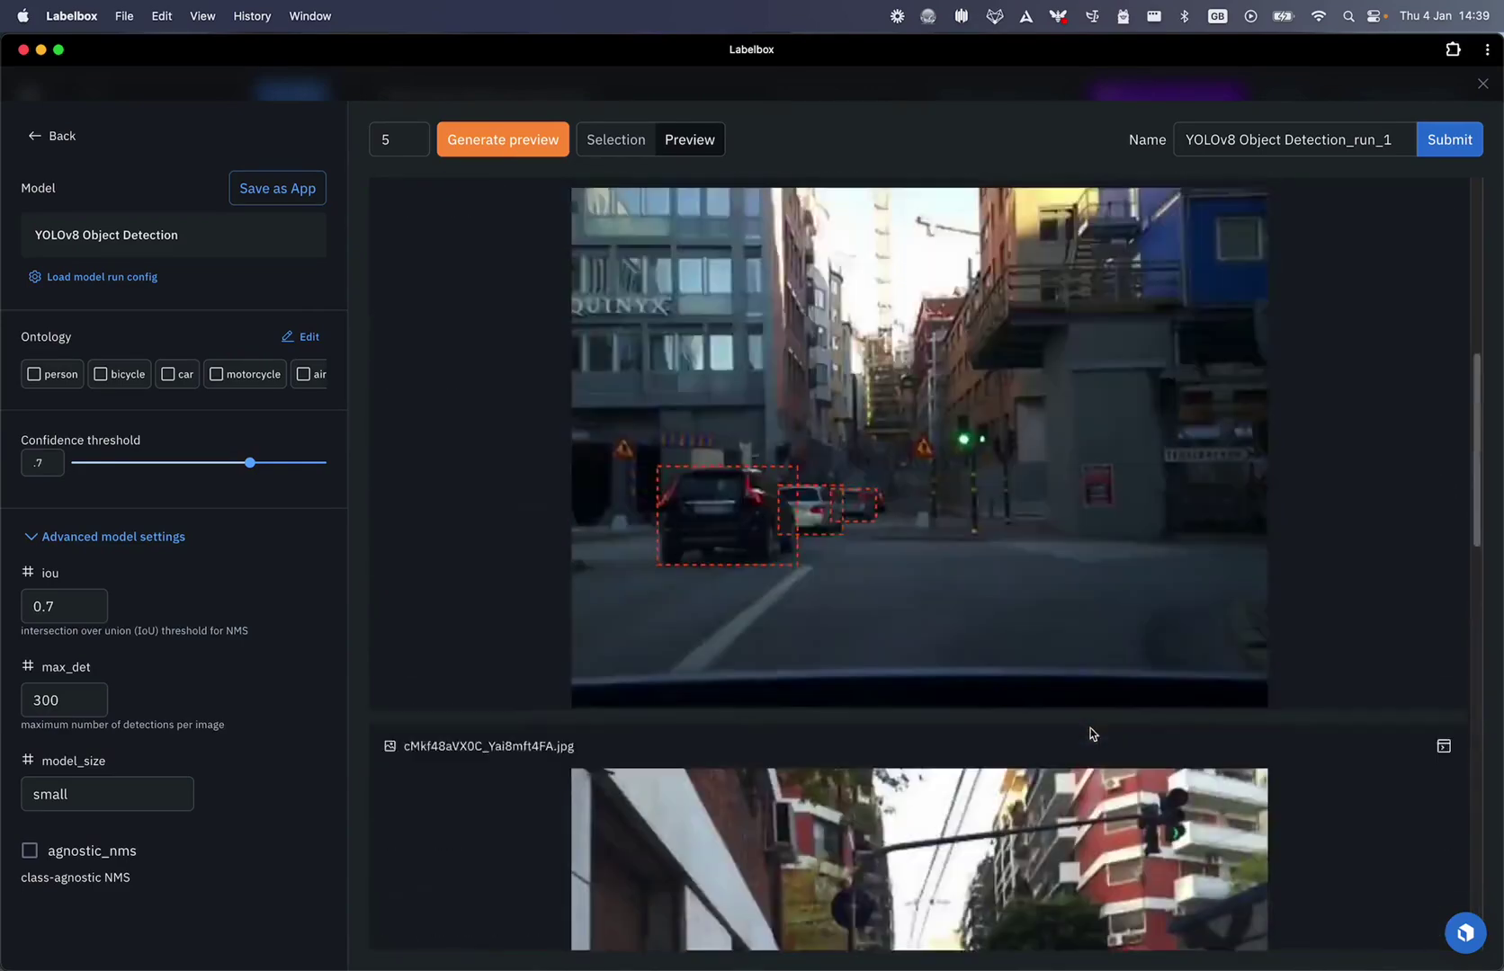
scroll(935, 584, "down", 3)
scroll(935, 584, "down", 5)
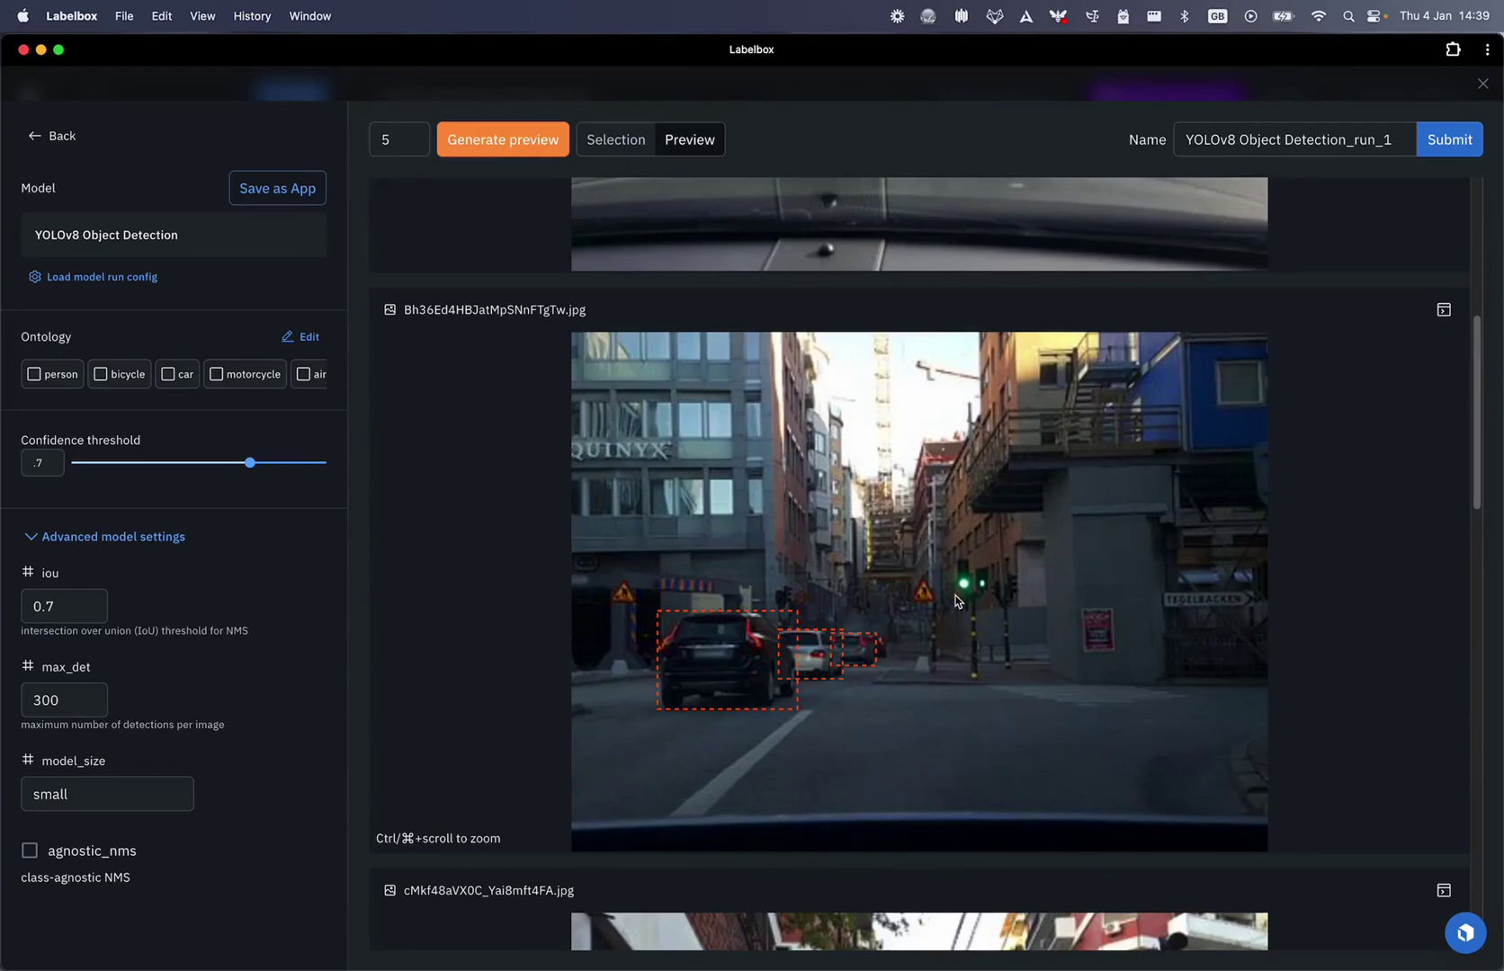
scroll(985, 621, "down", 6)
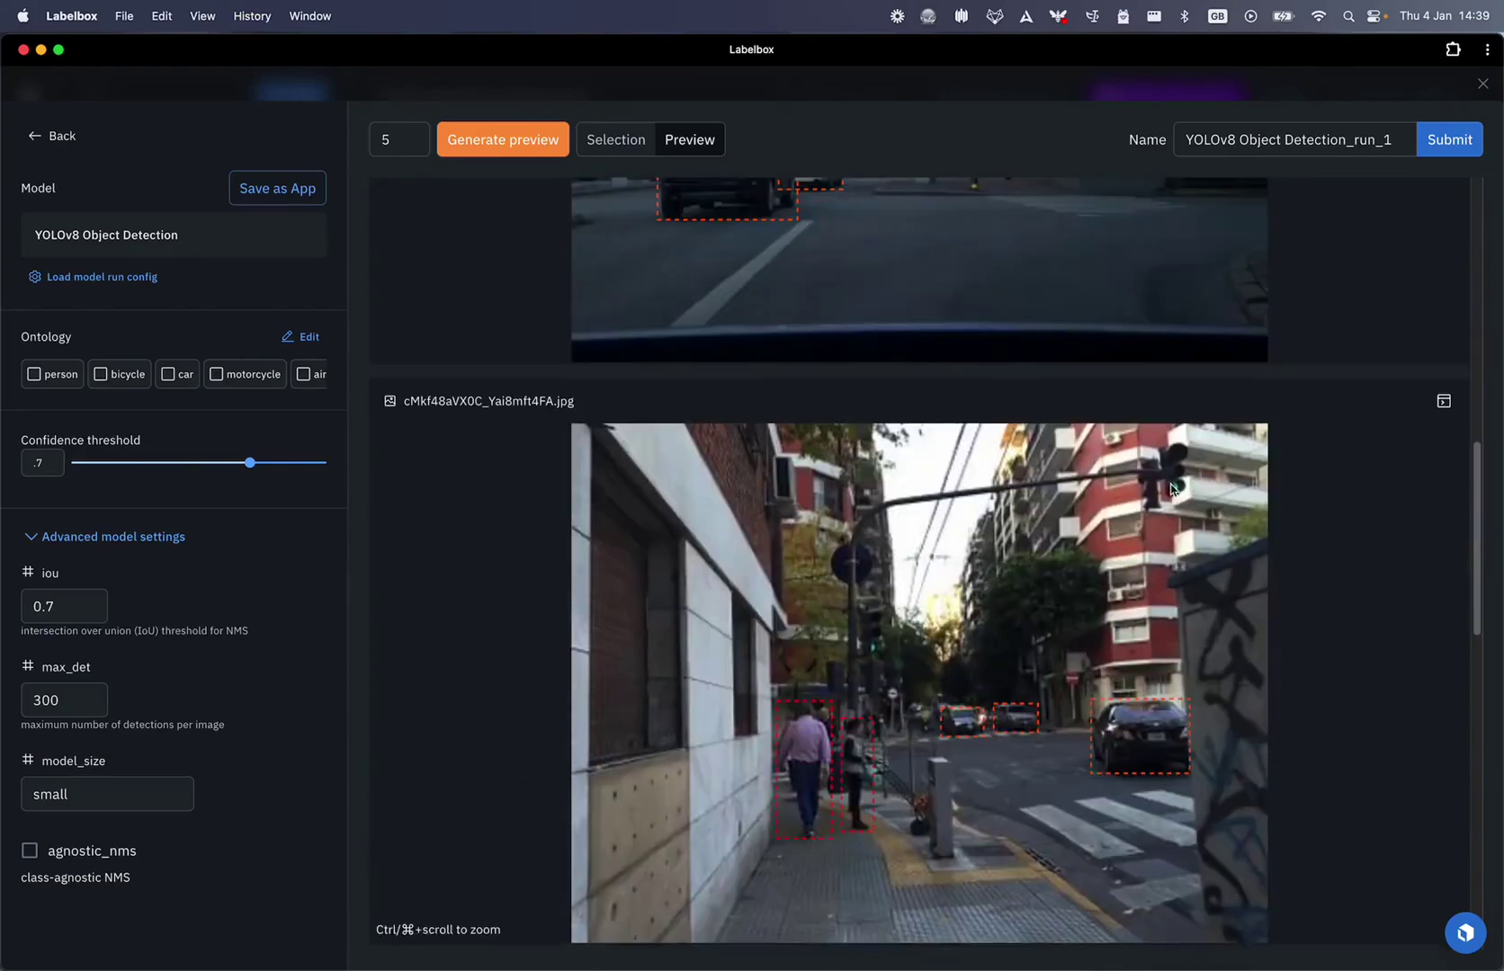
Lower the confidence threshold to .65 and regenerate the prediction preview.
left_click(250, 468)
left_click_drag(250, 467, 236, 464)
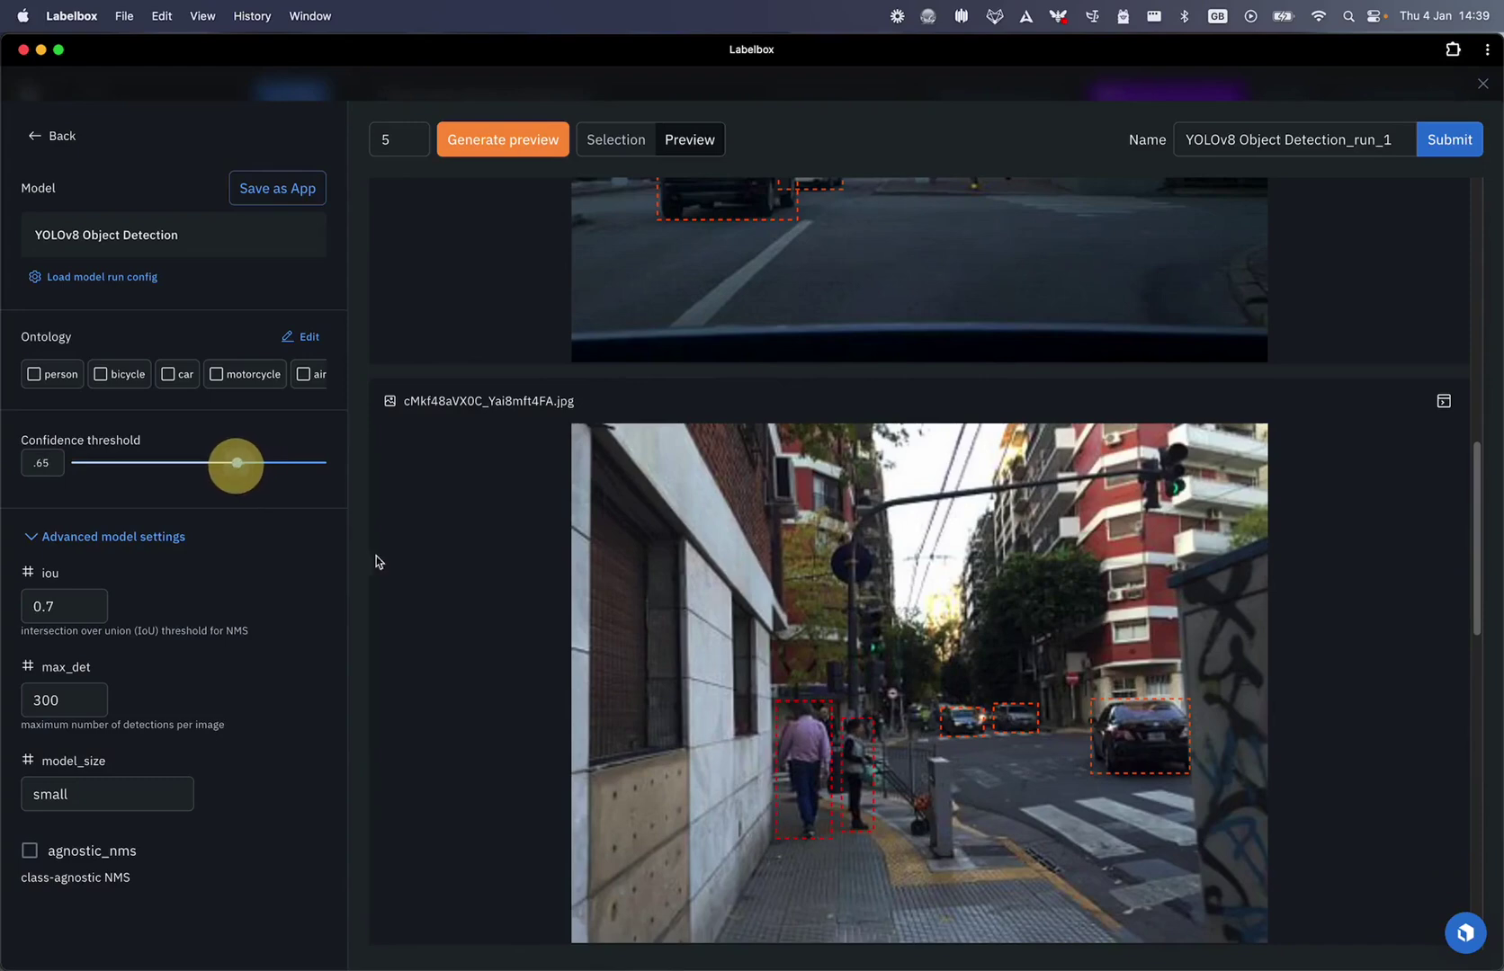
left_click(509, 134)
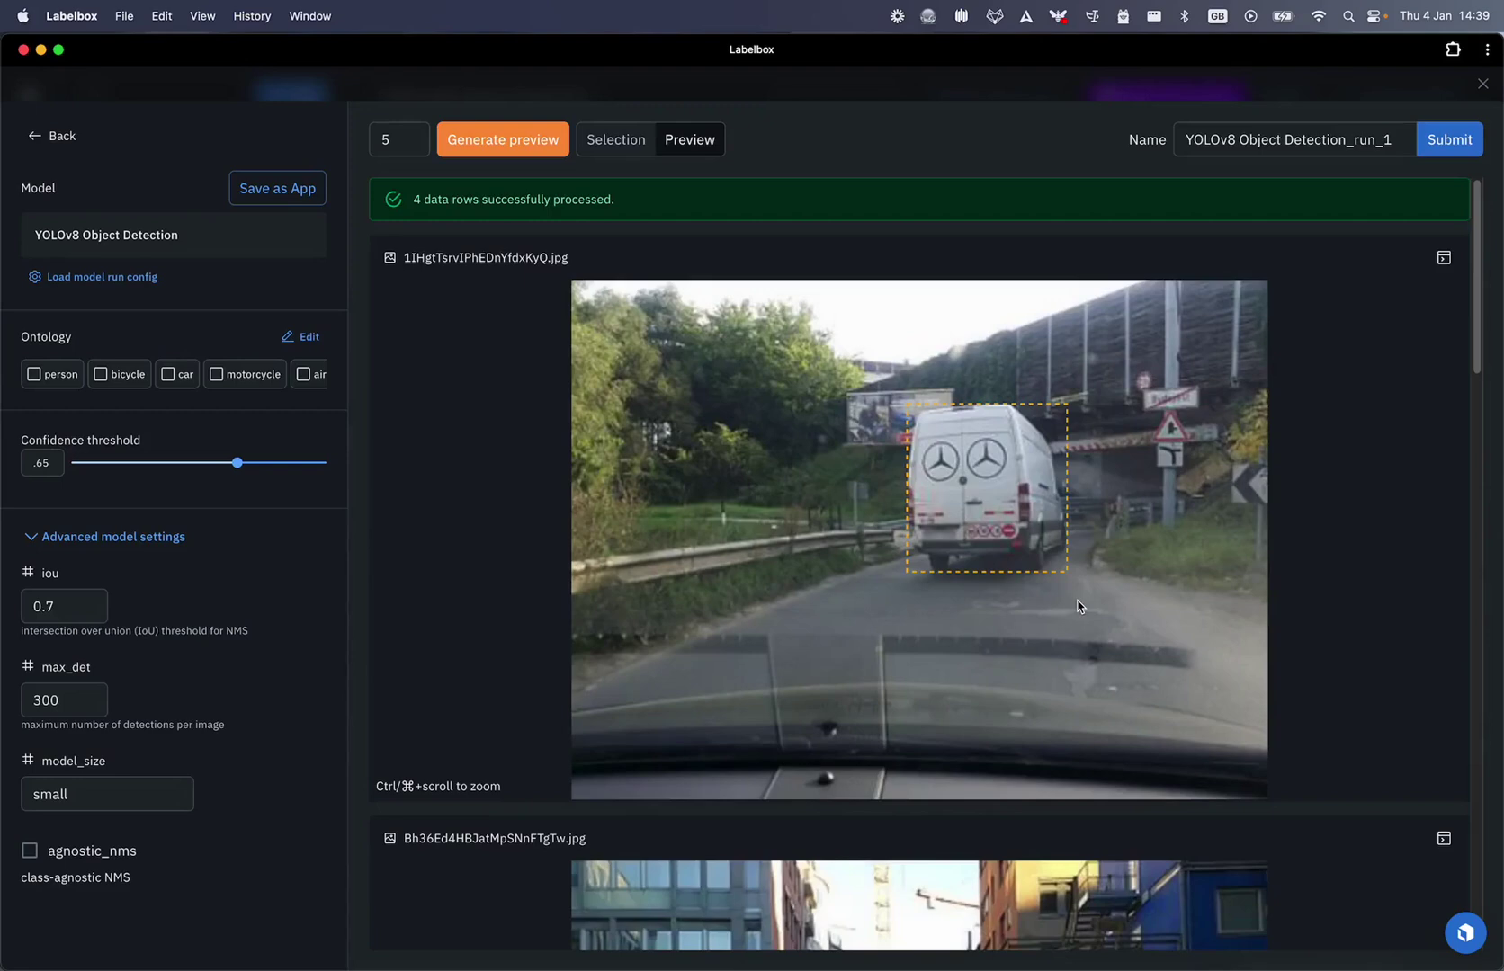
scroll(1275, 567, "down", 3)
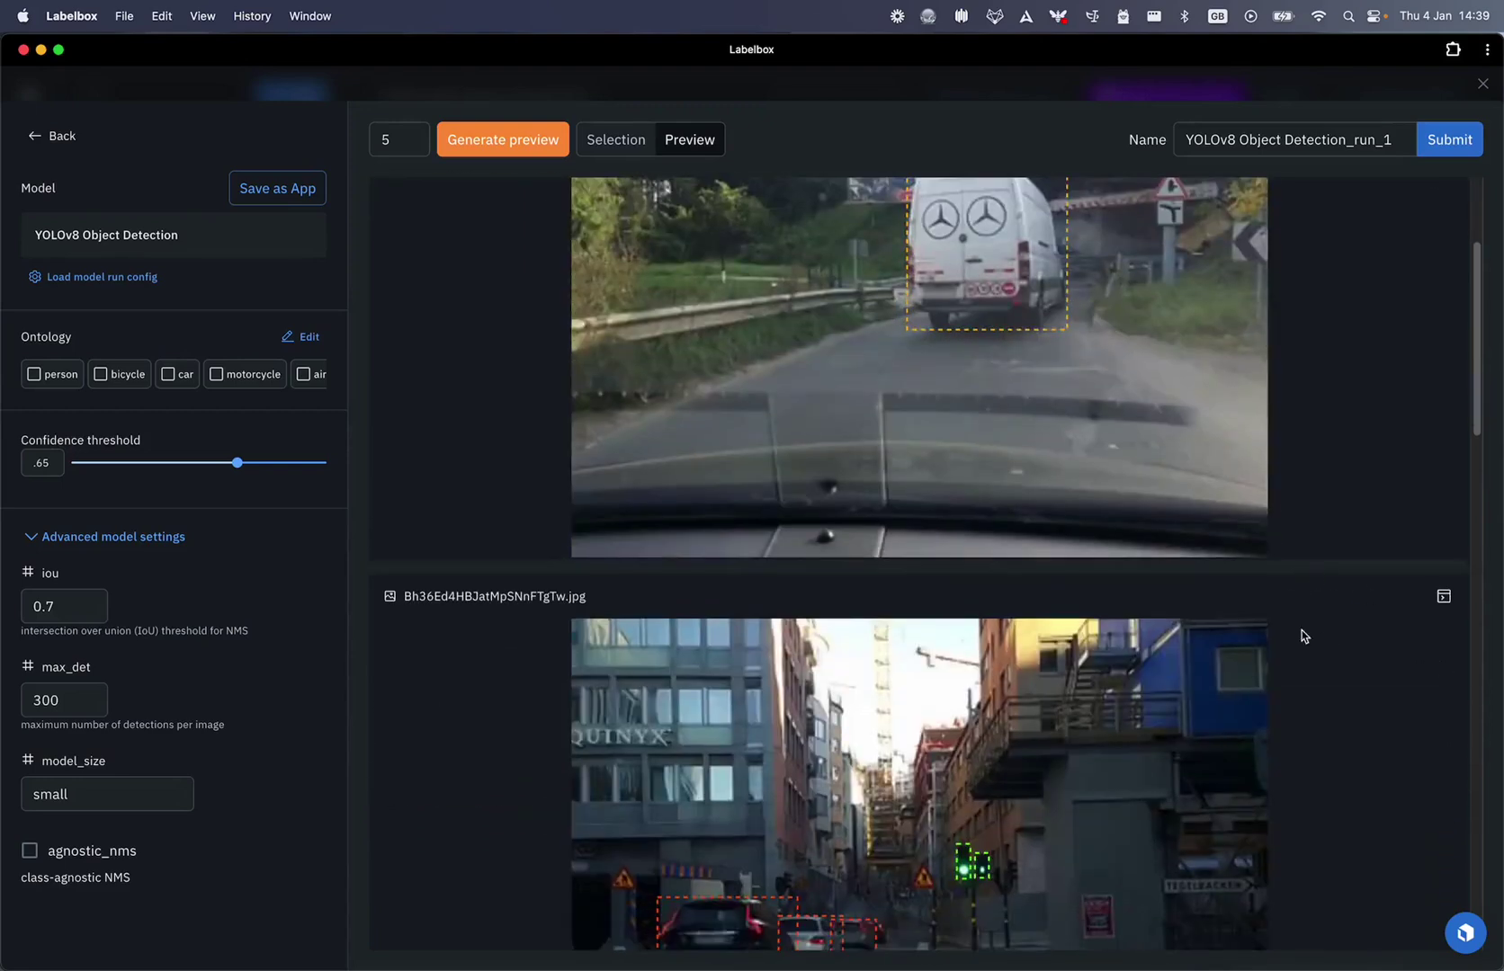
scroll(1303, 636, "down", 3)
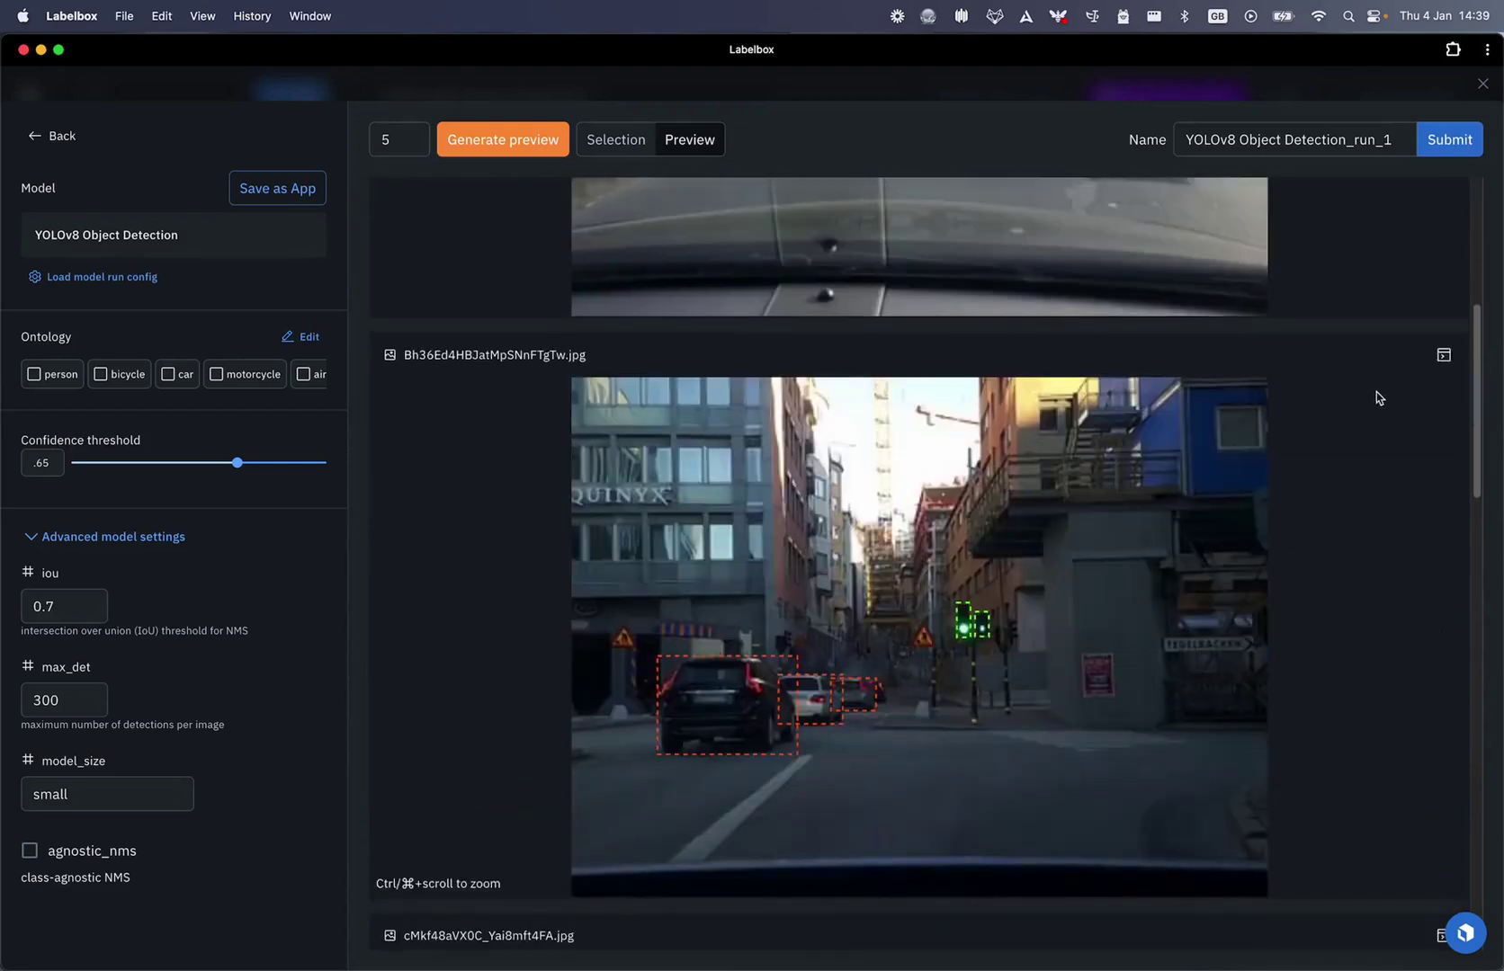
Inspect the detection logs for the street image and the road image with no detections.
left_click(1443, 358)
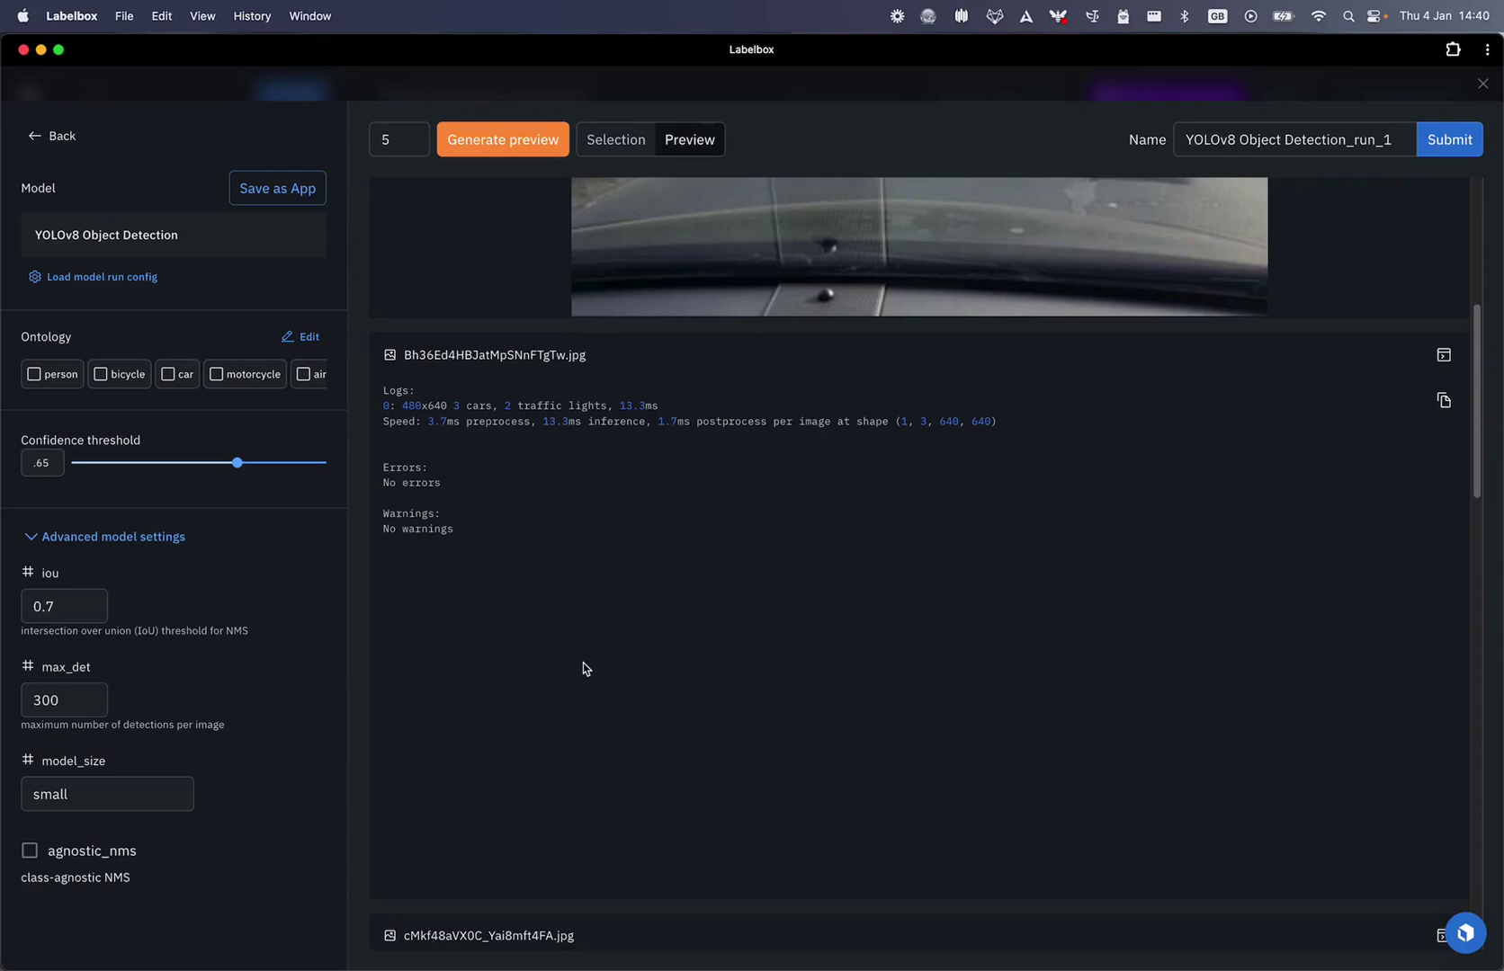
scroll(510, 577, "down", 1)
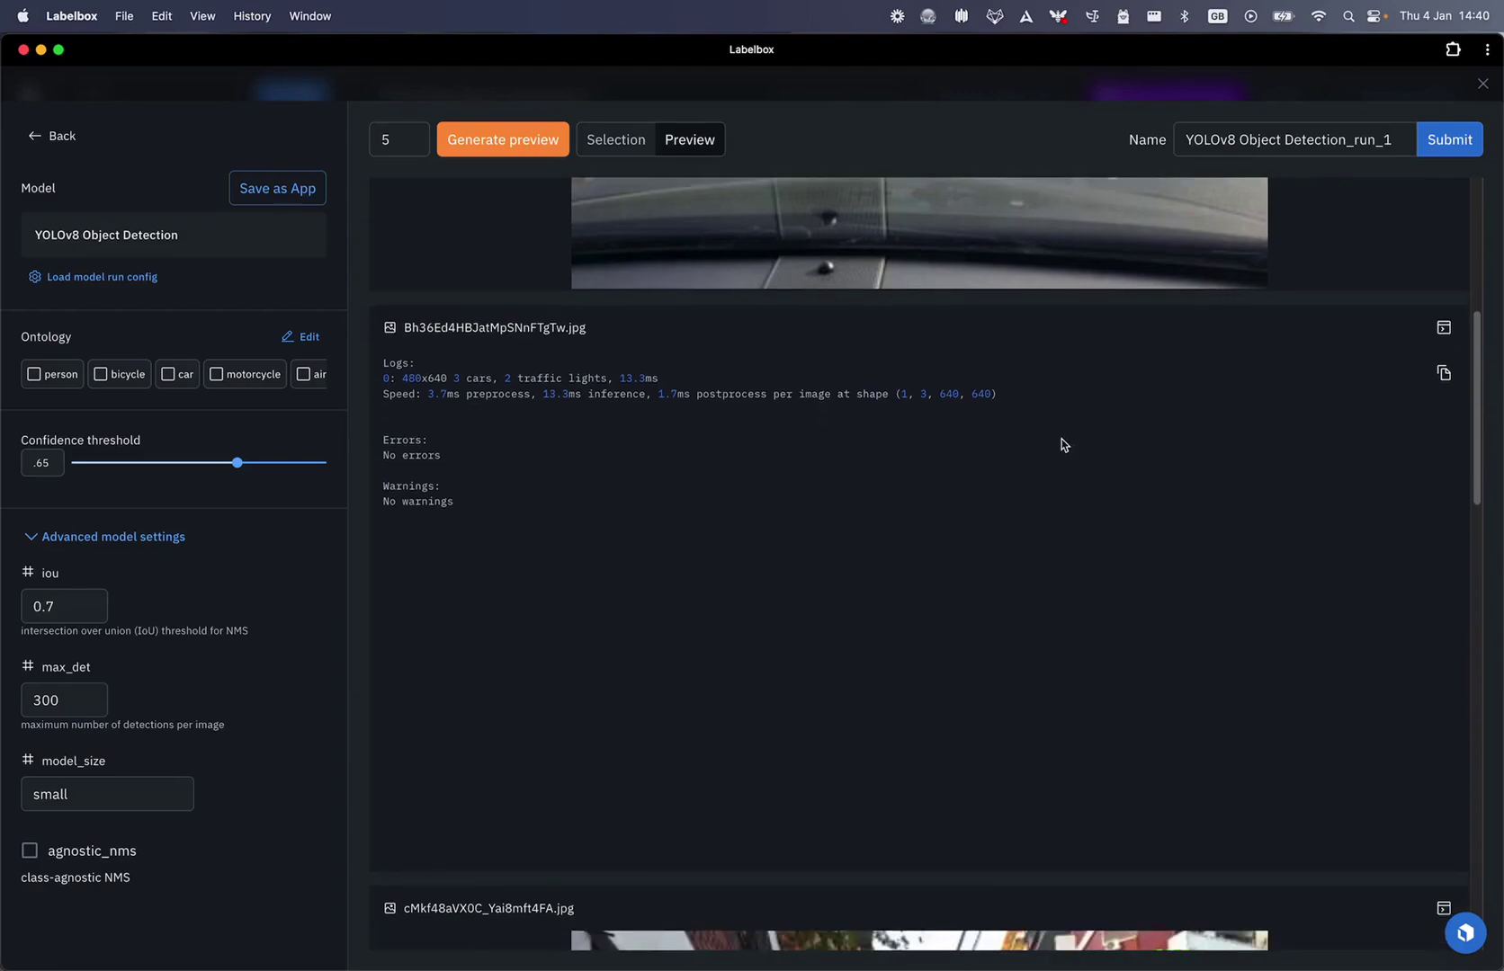
left_click(1444, 327)
scroll(1142, 495, "down", 2)
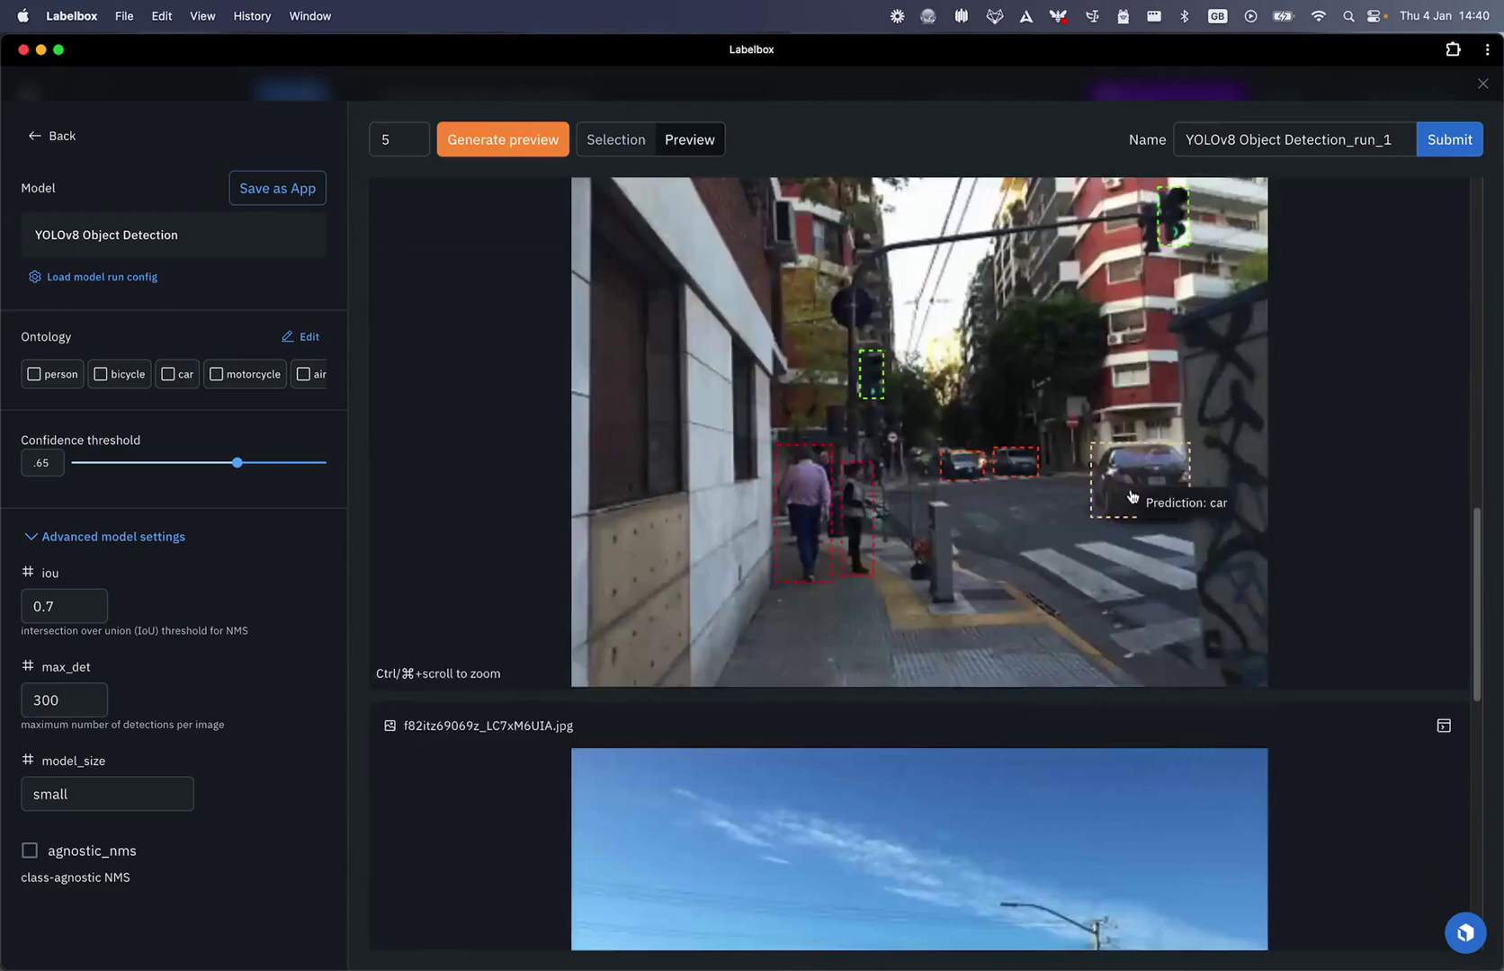
scroll(1131, 497, "down", 10)
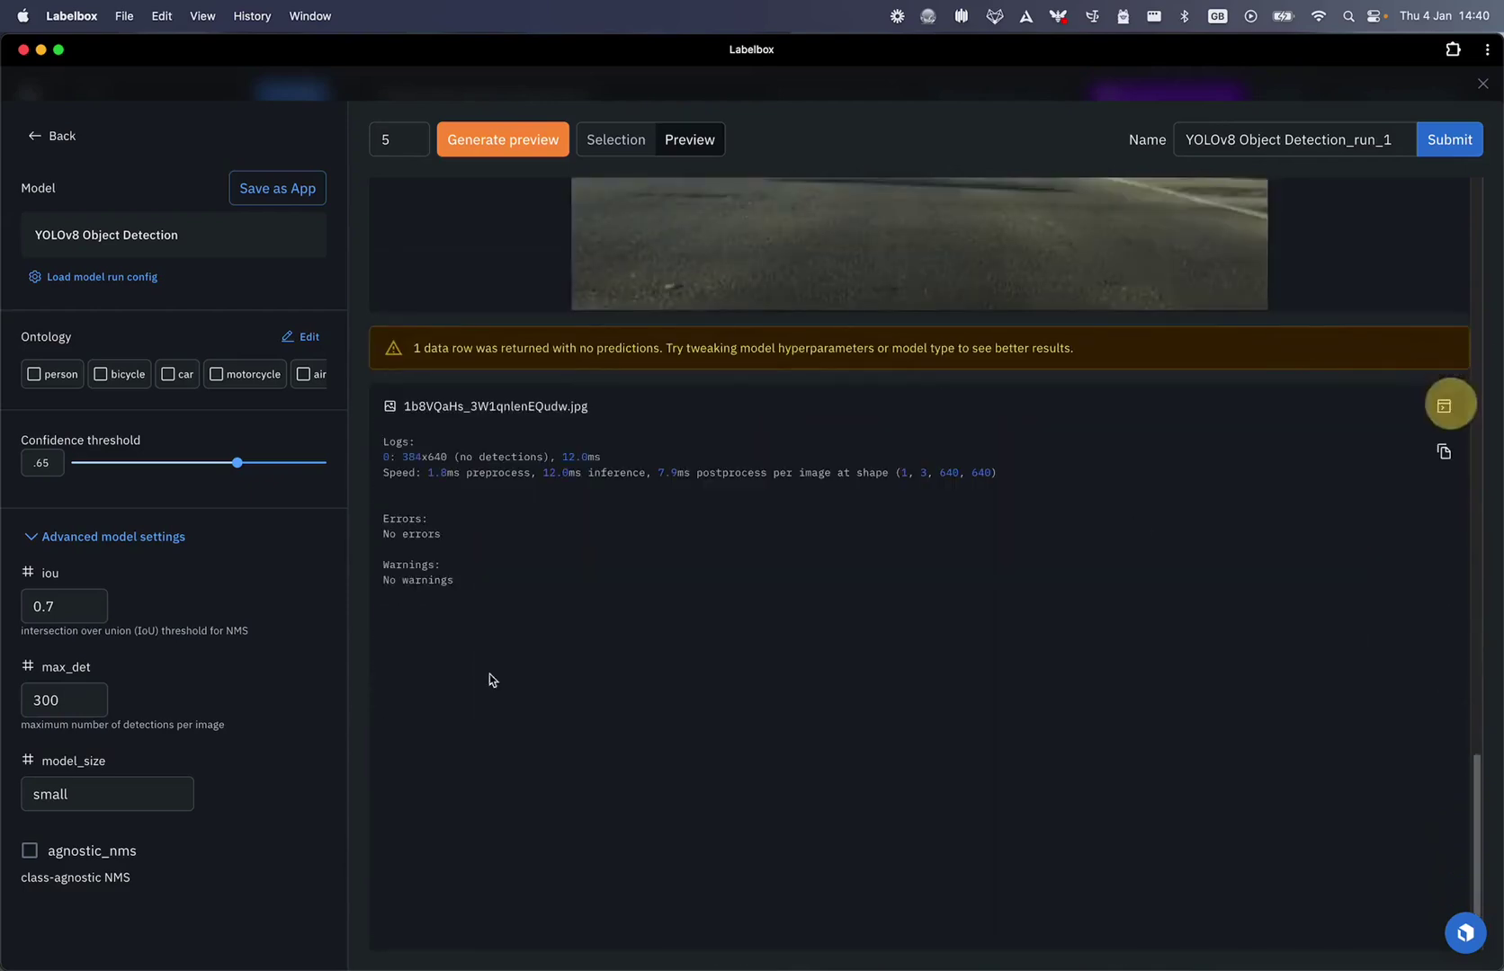
left_click(1444, 406)
left_click_drag(455, 458, 549, 457)
left_click(1443, 405)
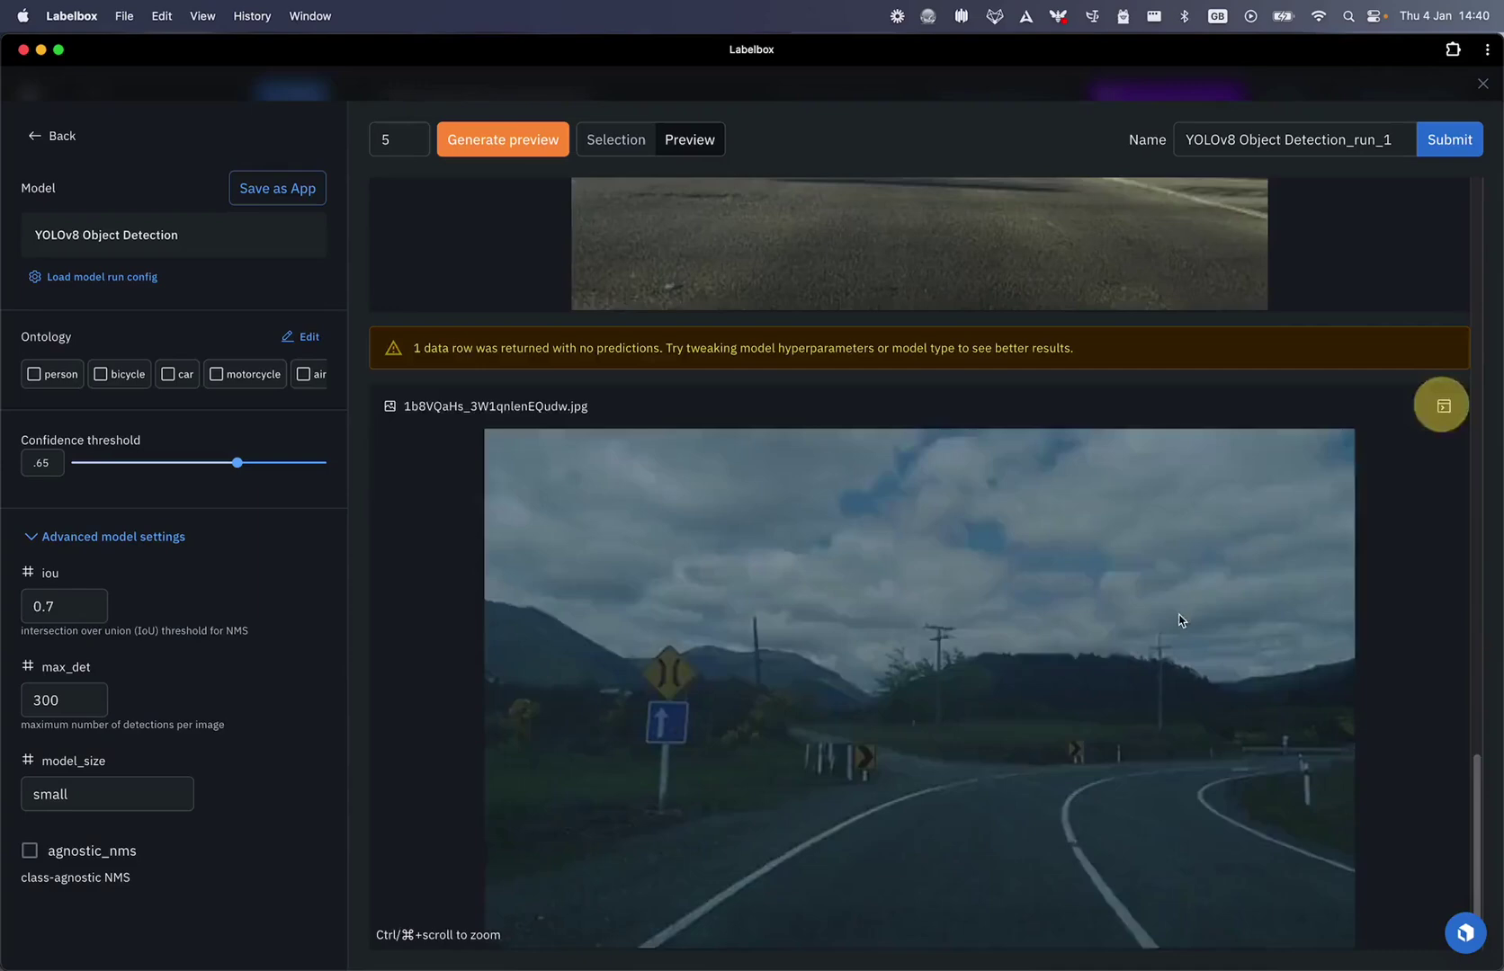
Review the remaining preview images and submit the YOLOv8 Object Detection_run_1 model run.
scroll(1169, 621, "up", 15)
scroll(1045, 564, "down", 8)
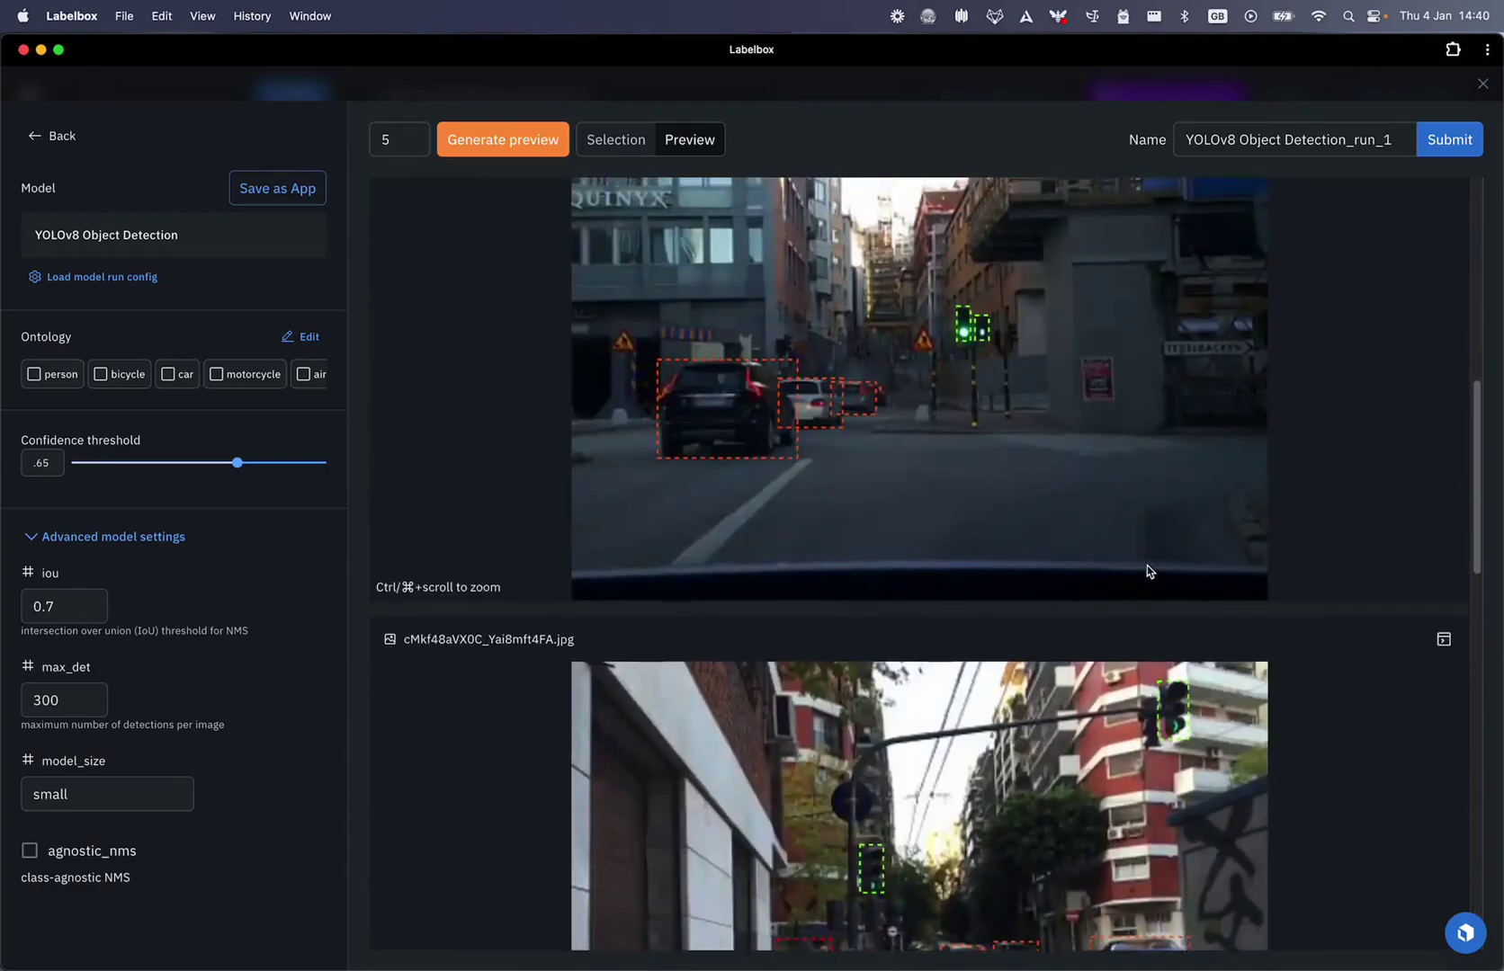
scroll(1147, 570, "up", 2)
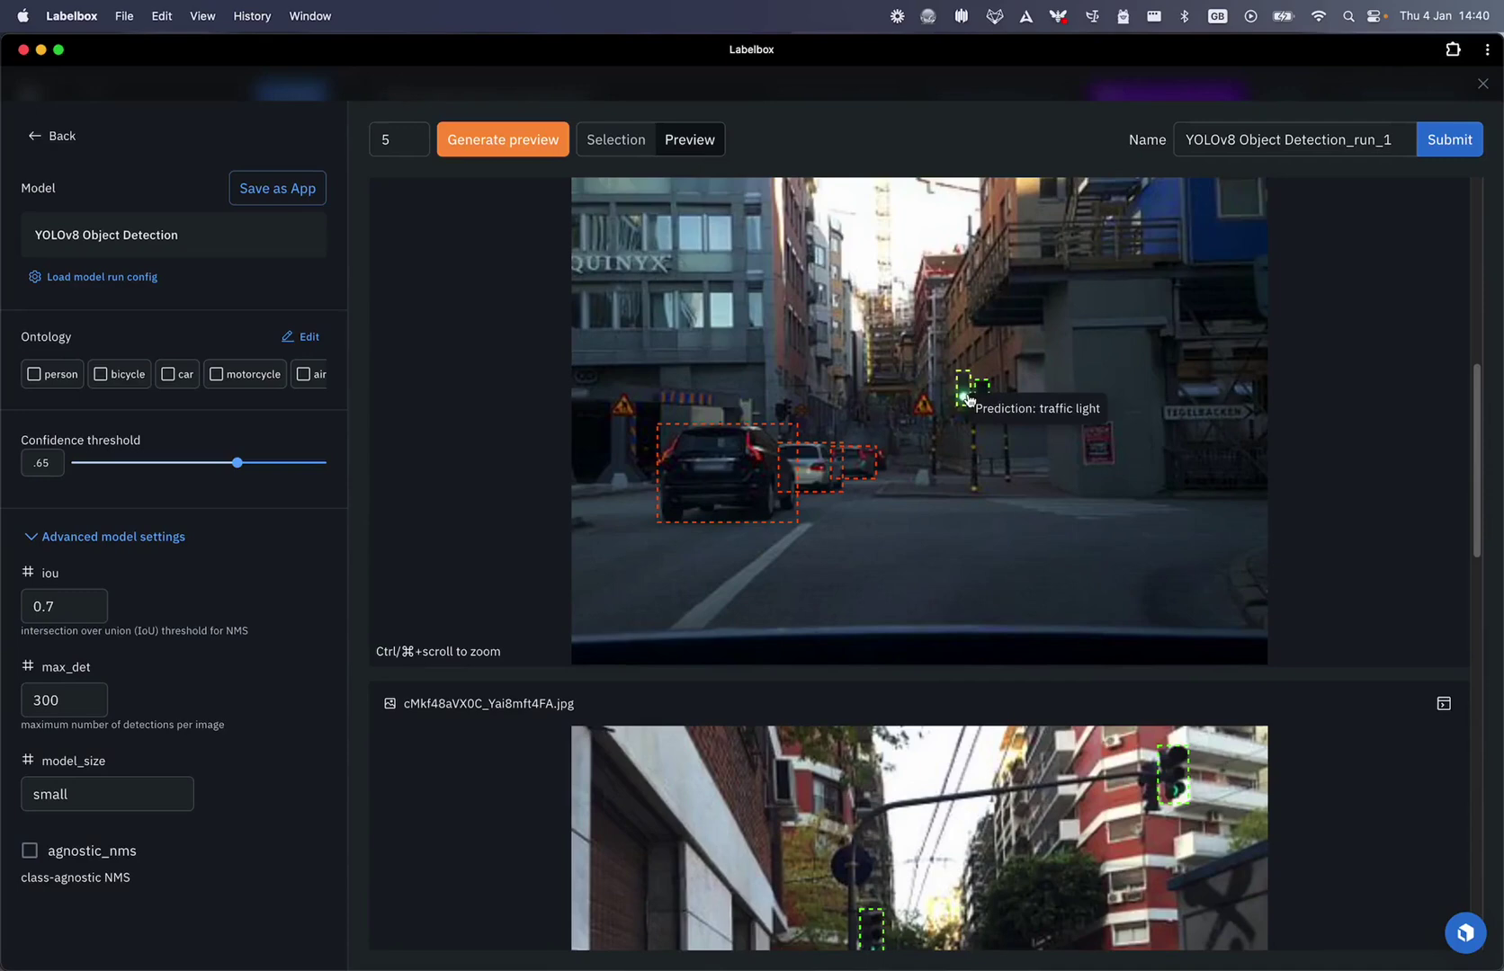
scroll(1079, 441, "down", 7)
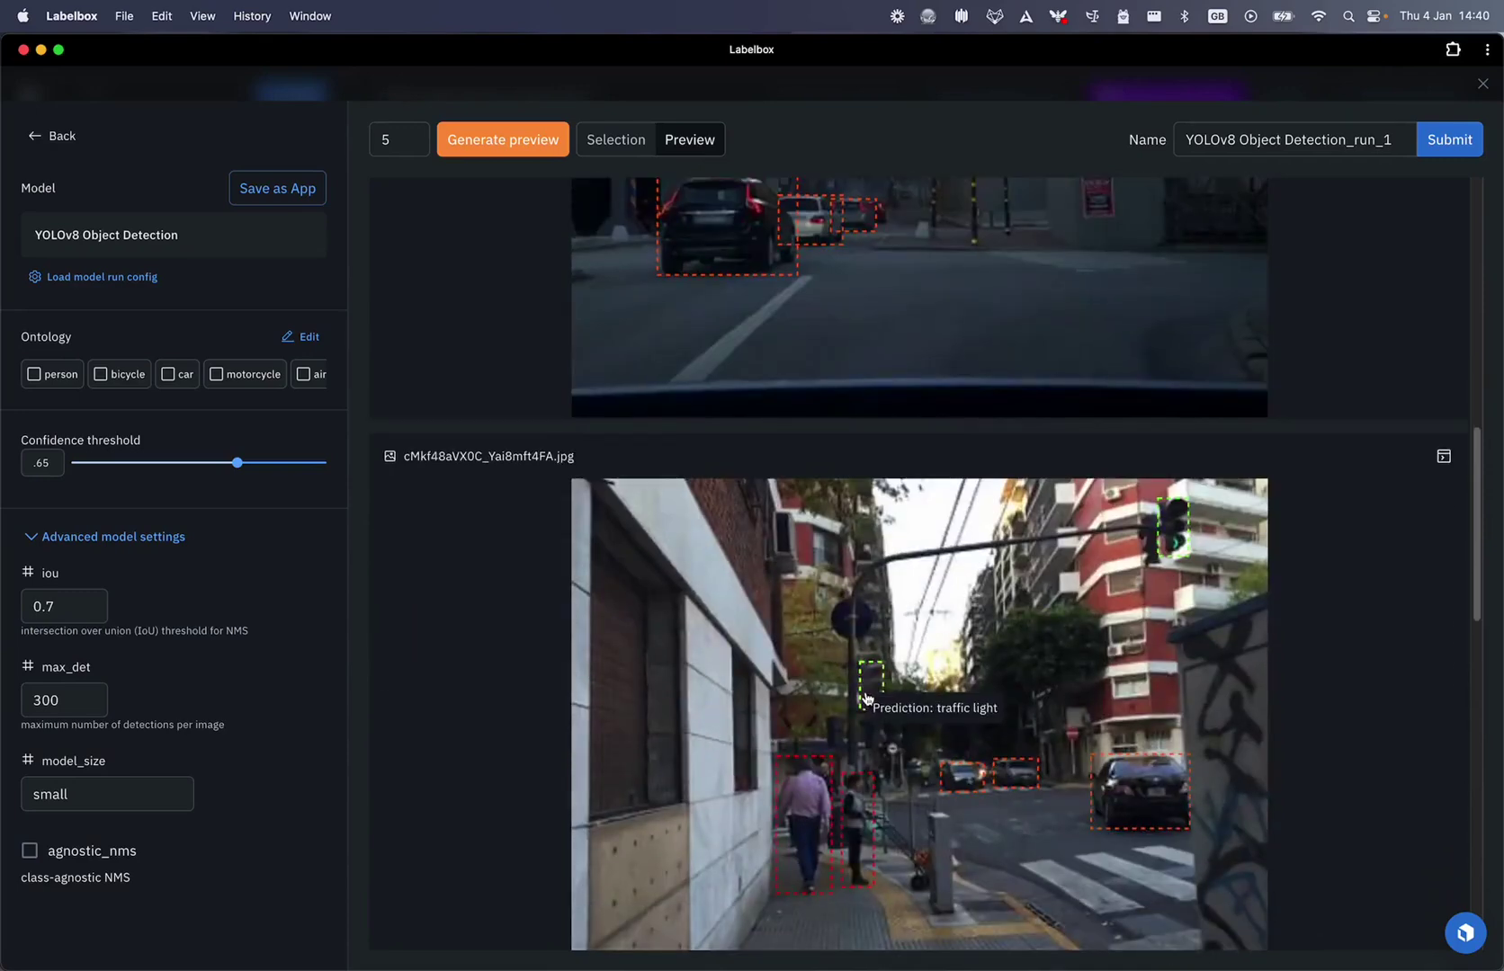
scroll(1178, 560, "down", 18)
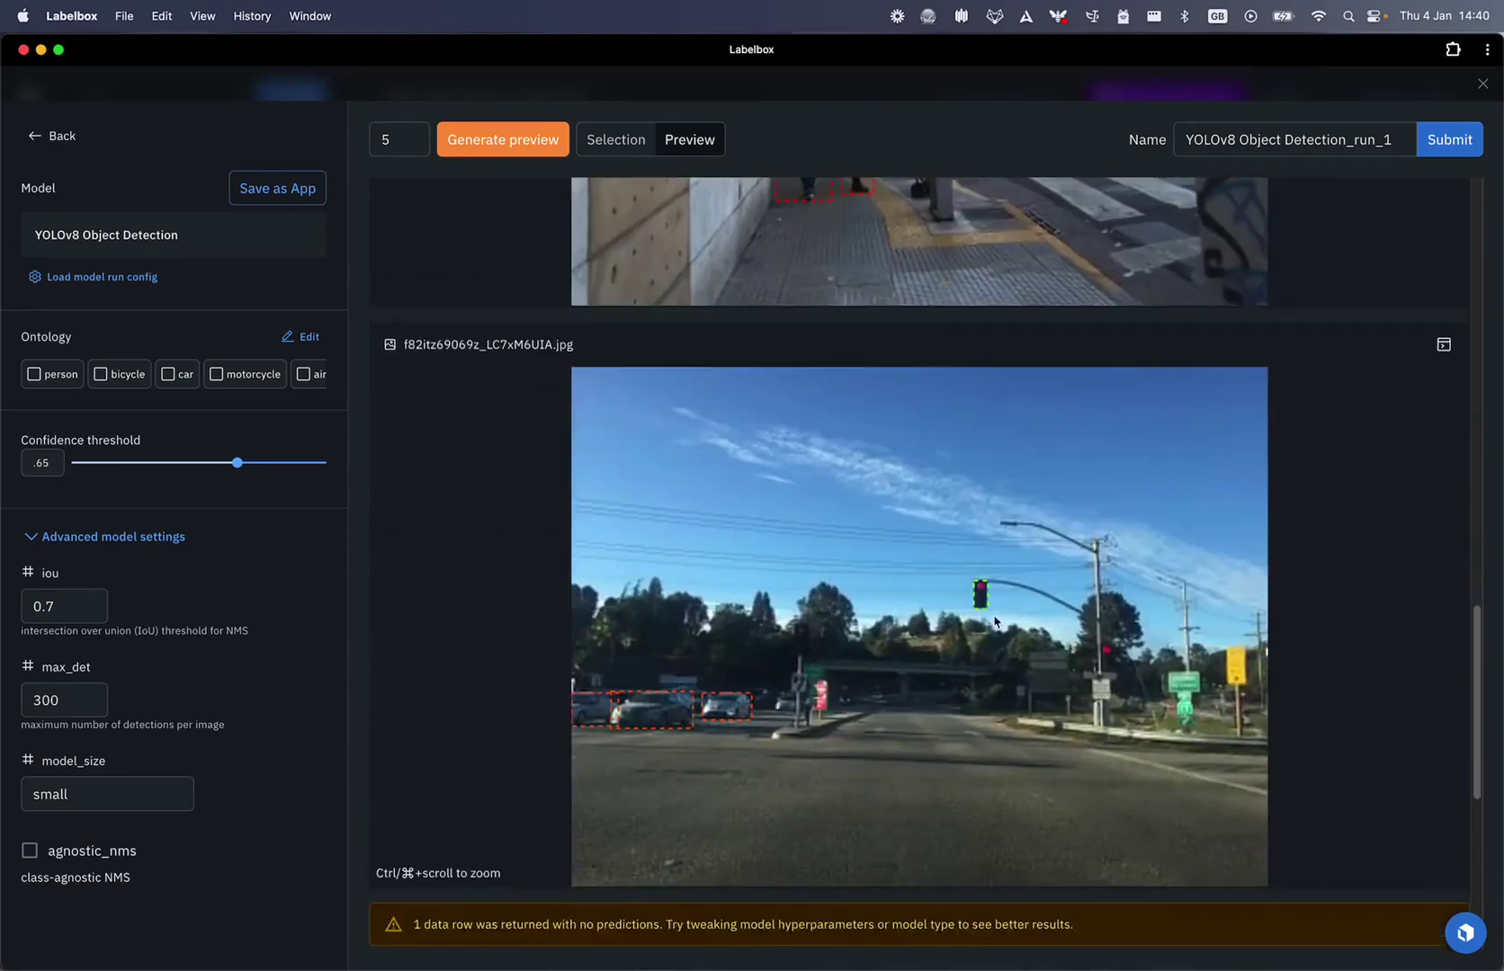
scroll(1115, 611, "down", 3)
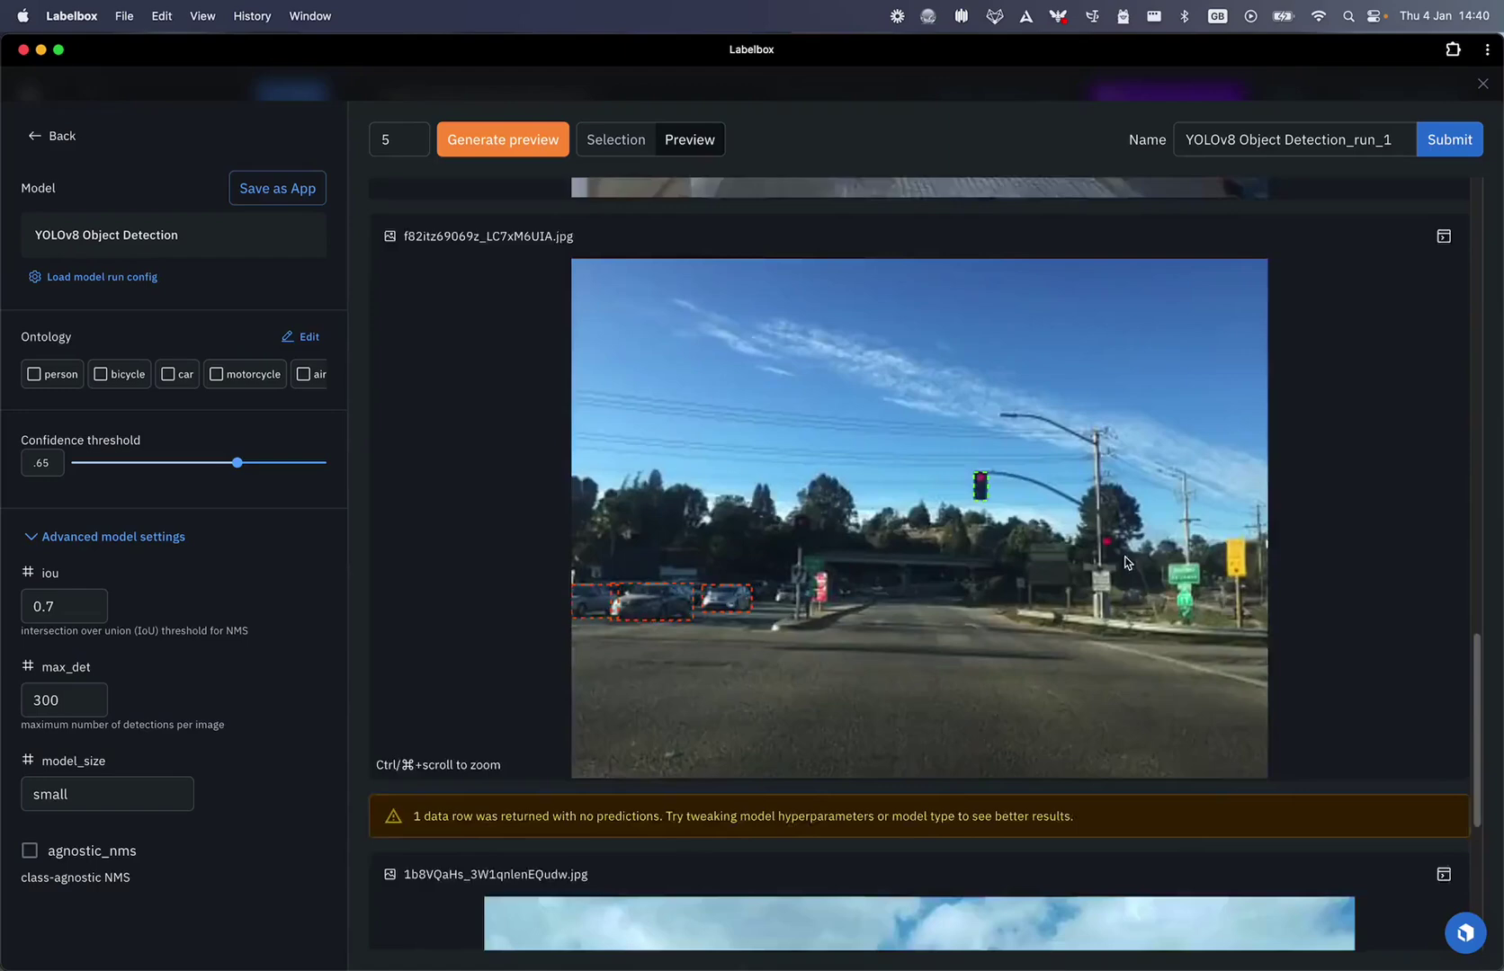
scroll(1070, 566, "down", 13)
scroll(1006, 573, "up", 20)
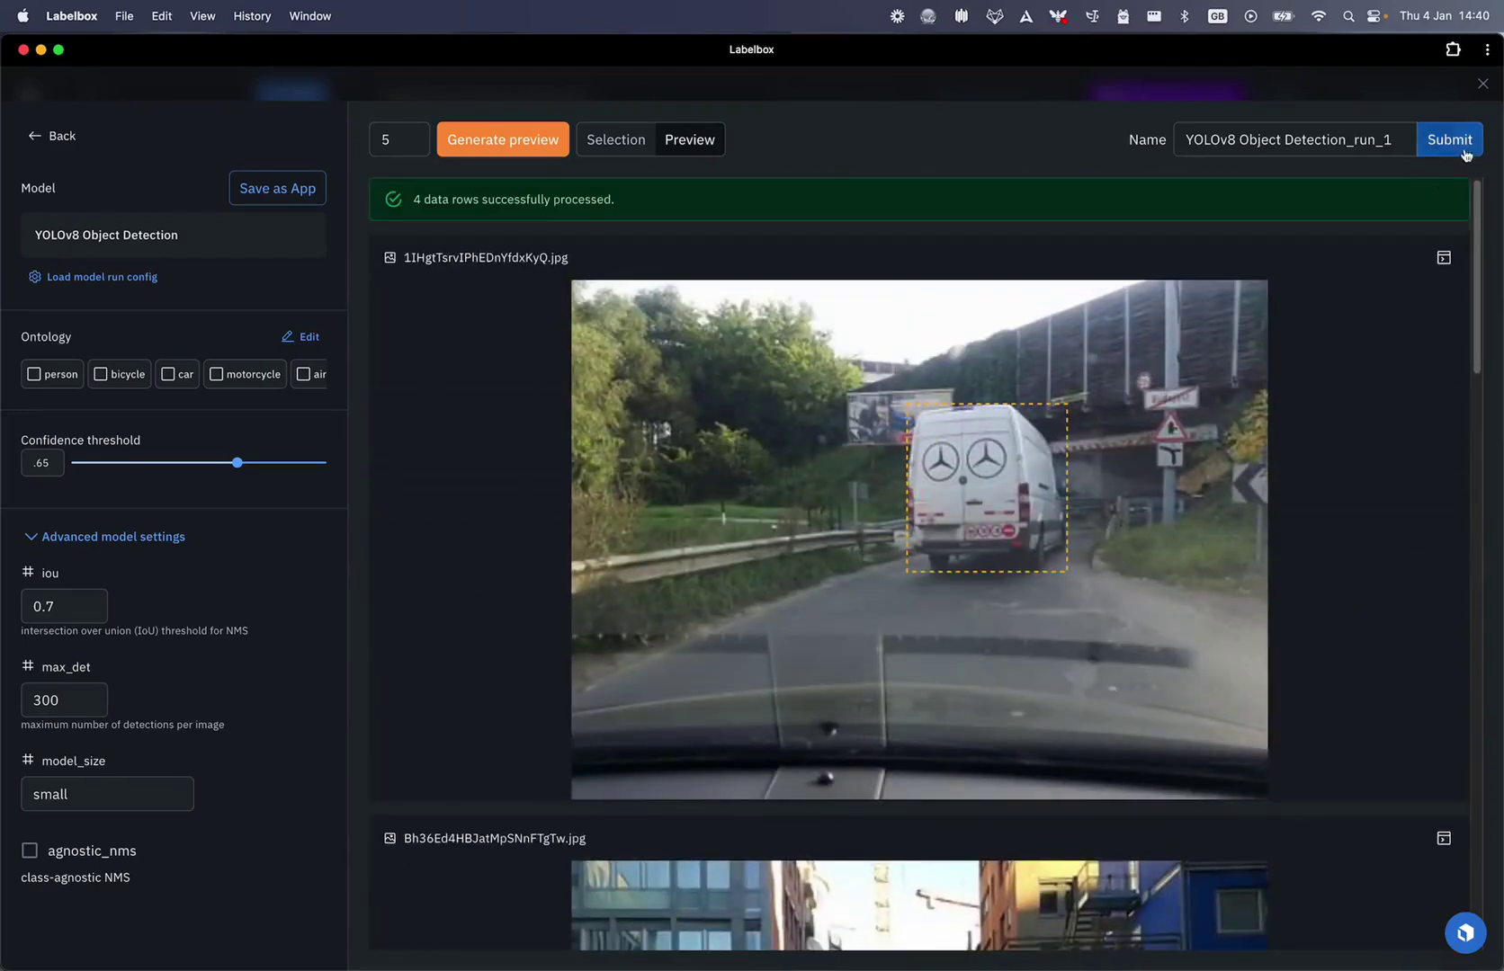
left_click(1449, 139)
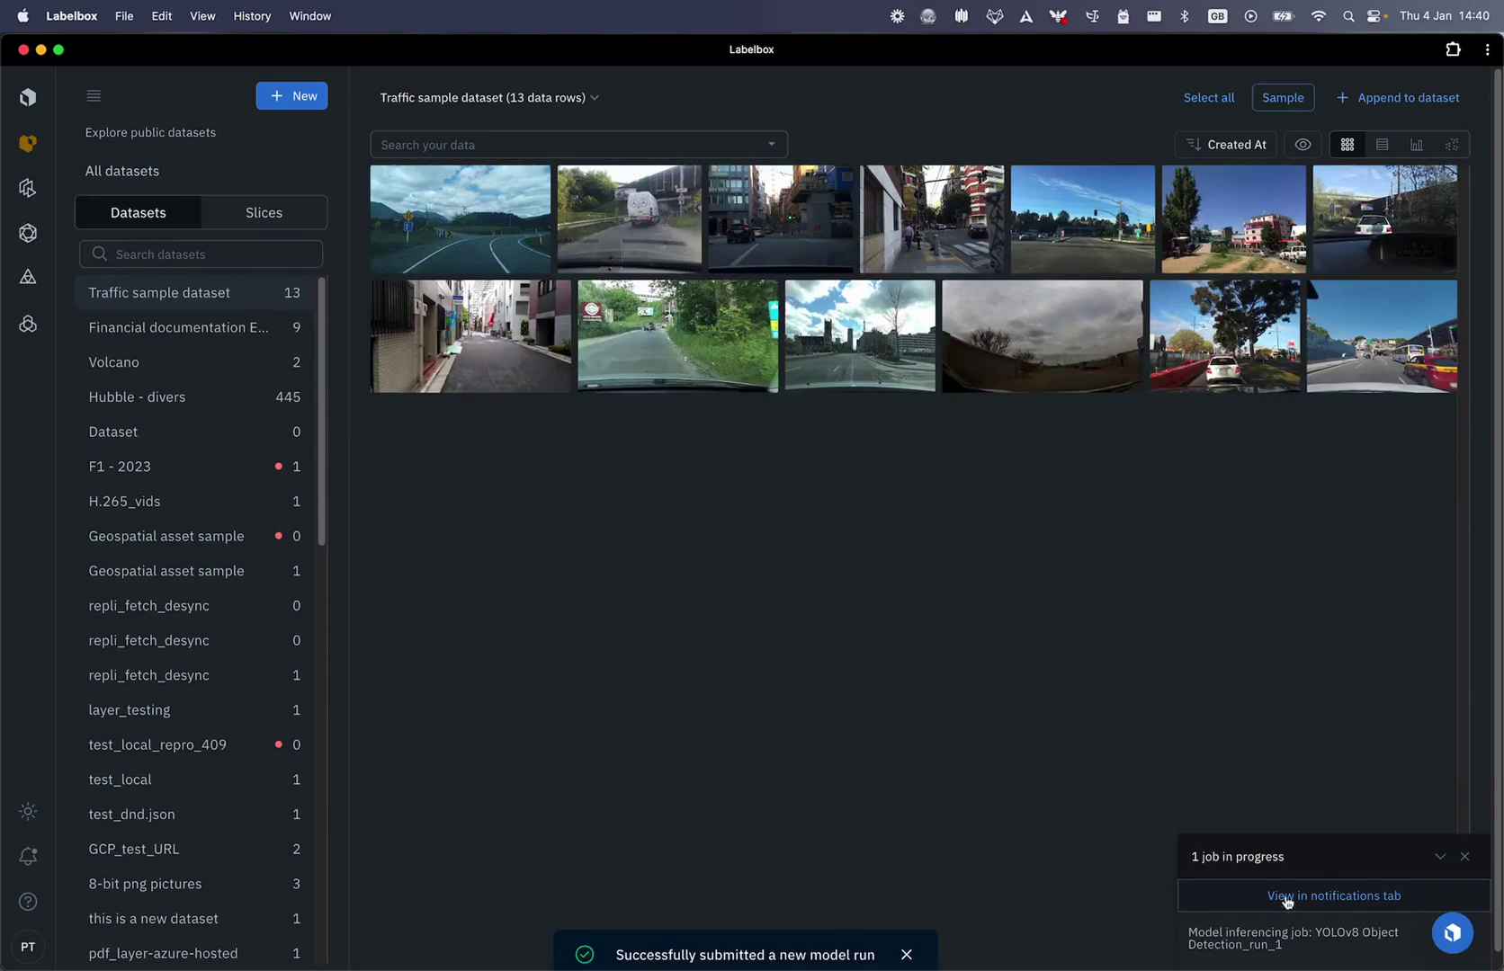
Show the YOLOv8 Object Detection_run_1 job in Notifications and refresh it to see 0% progress.
left_click(1332, 895)
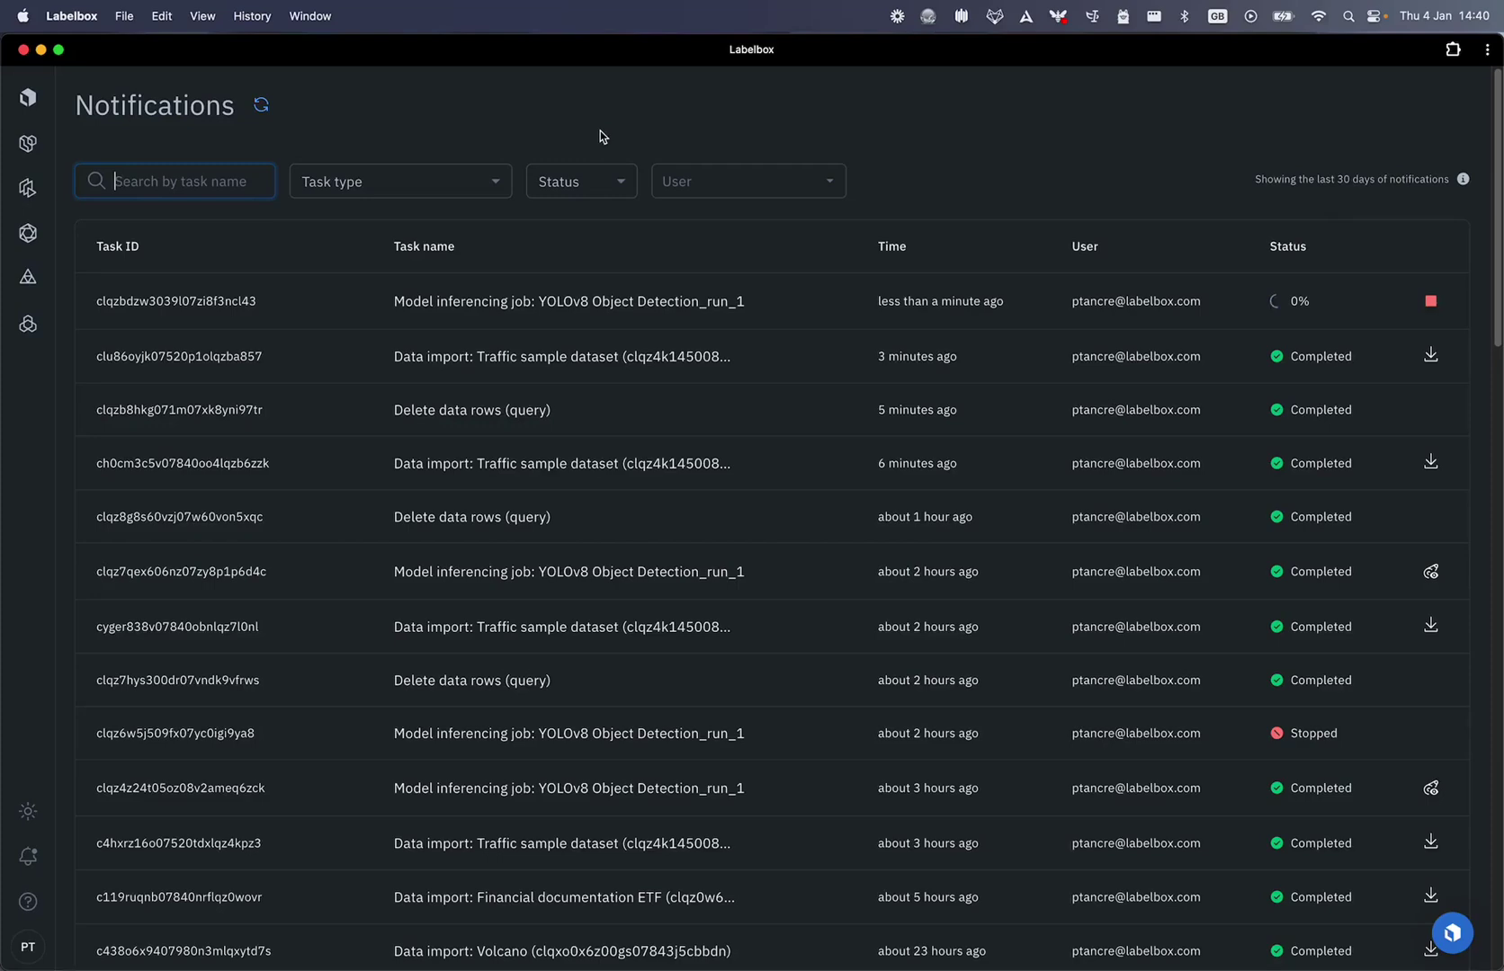
left_click(261, 106)
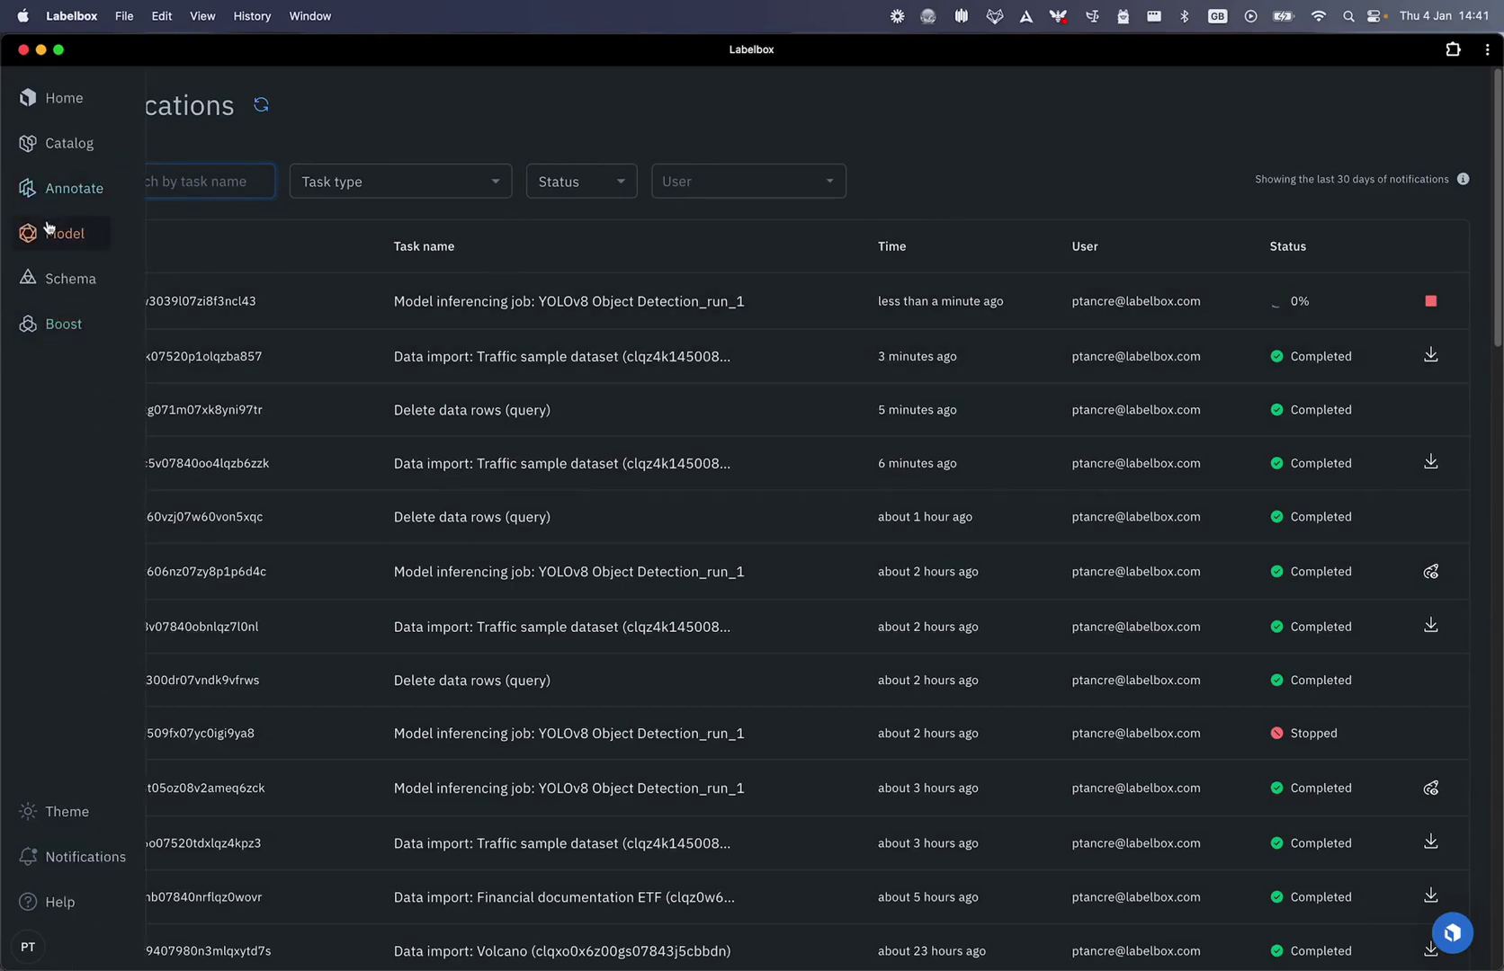
Open the most recent run of the YOLOv8 Object Detection model from the Model page.
left_click(49, 228)
scroll(936, 597, "down", 15)
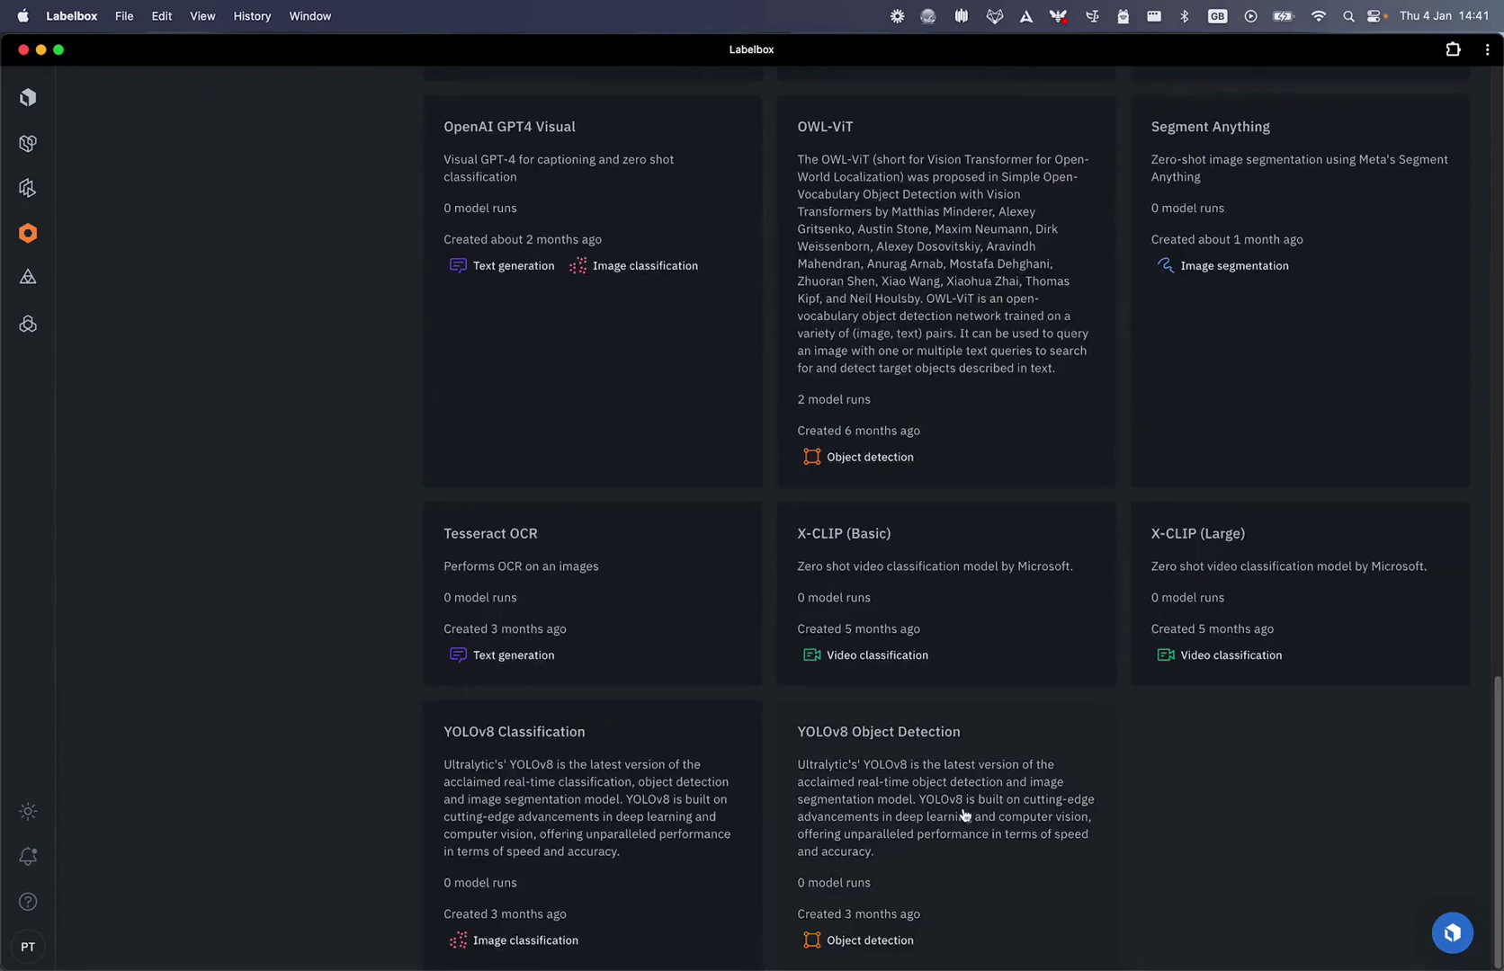
left_click(963, 815)
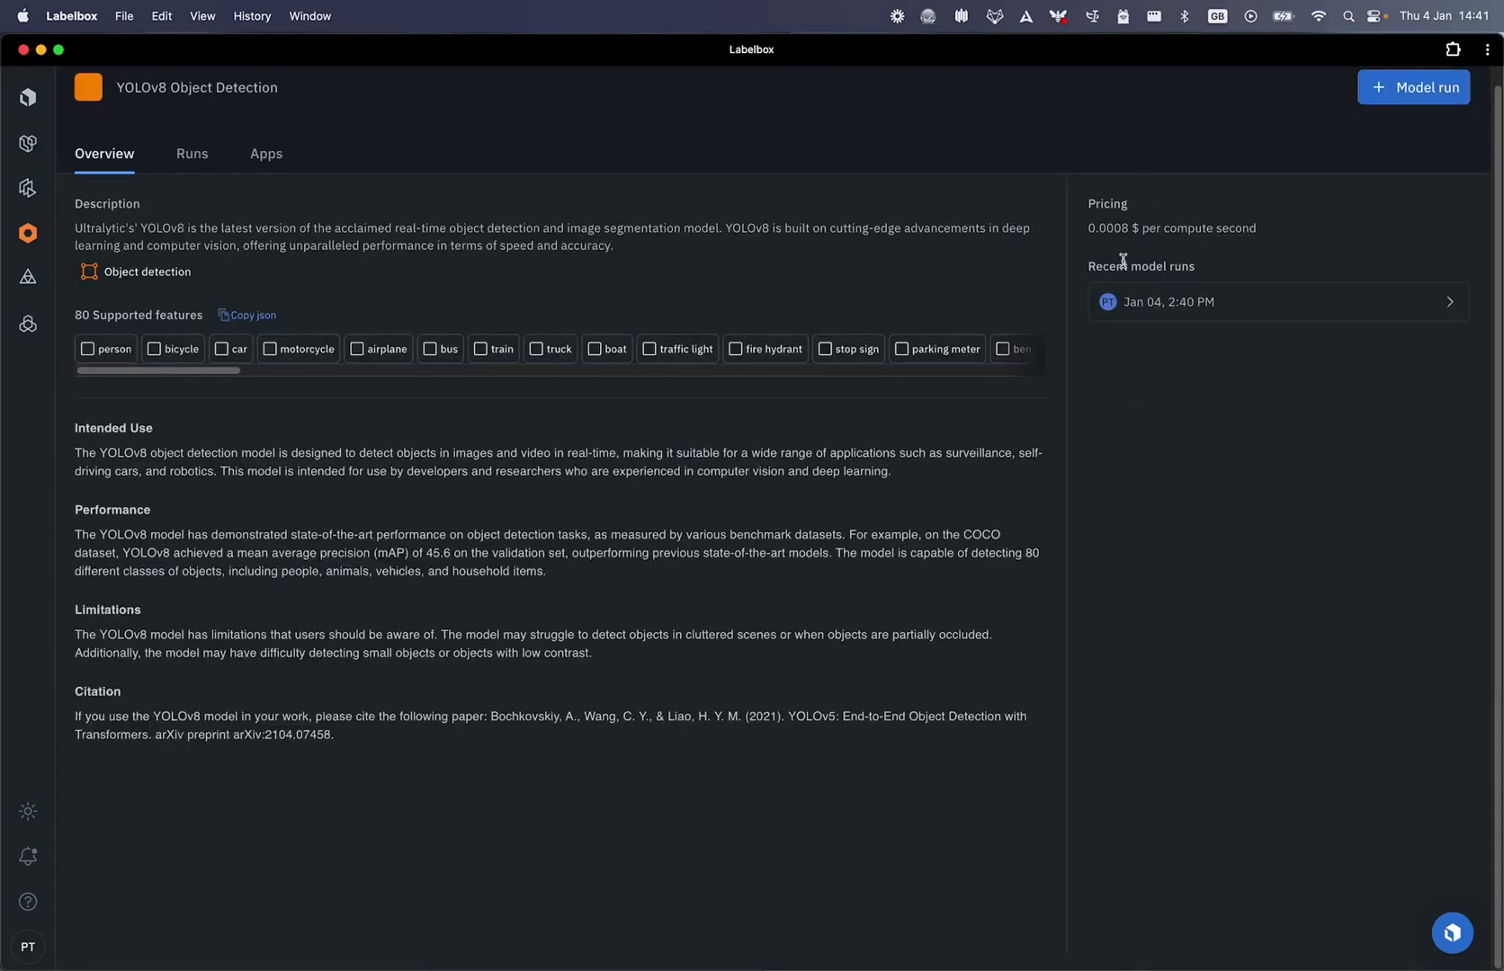
left_click(1199, 302)
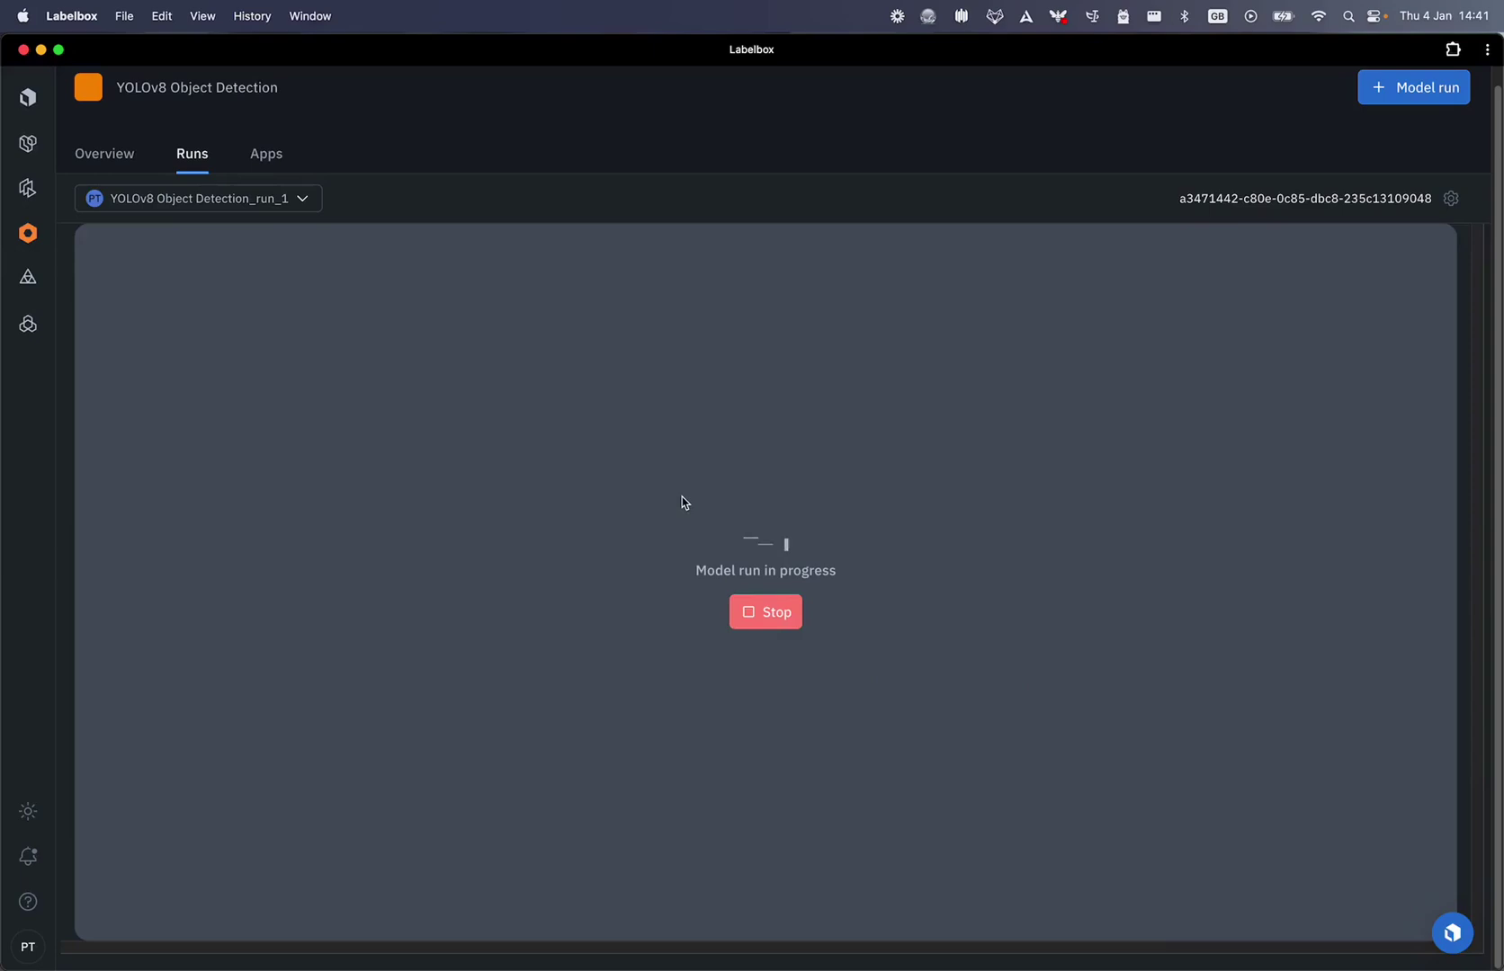
Refresh the Notifications list to confirm the inferencing job is Completed.
left_click(30, 856)
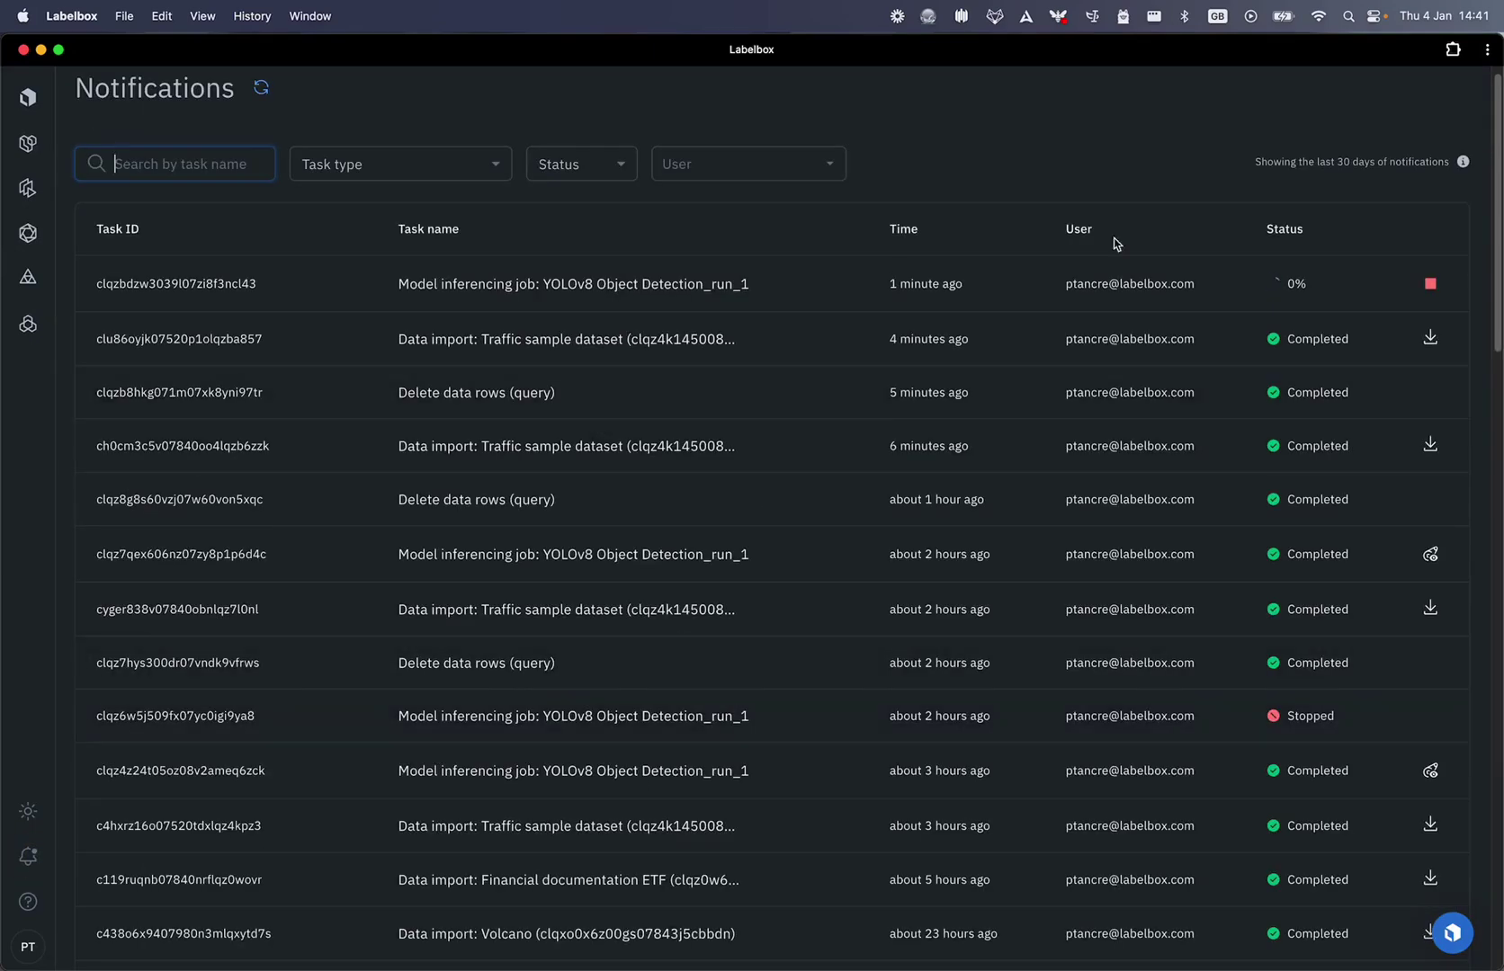
scroll(1322, 346, "up", 1)
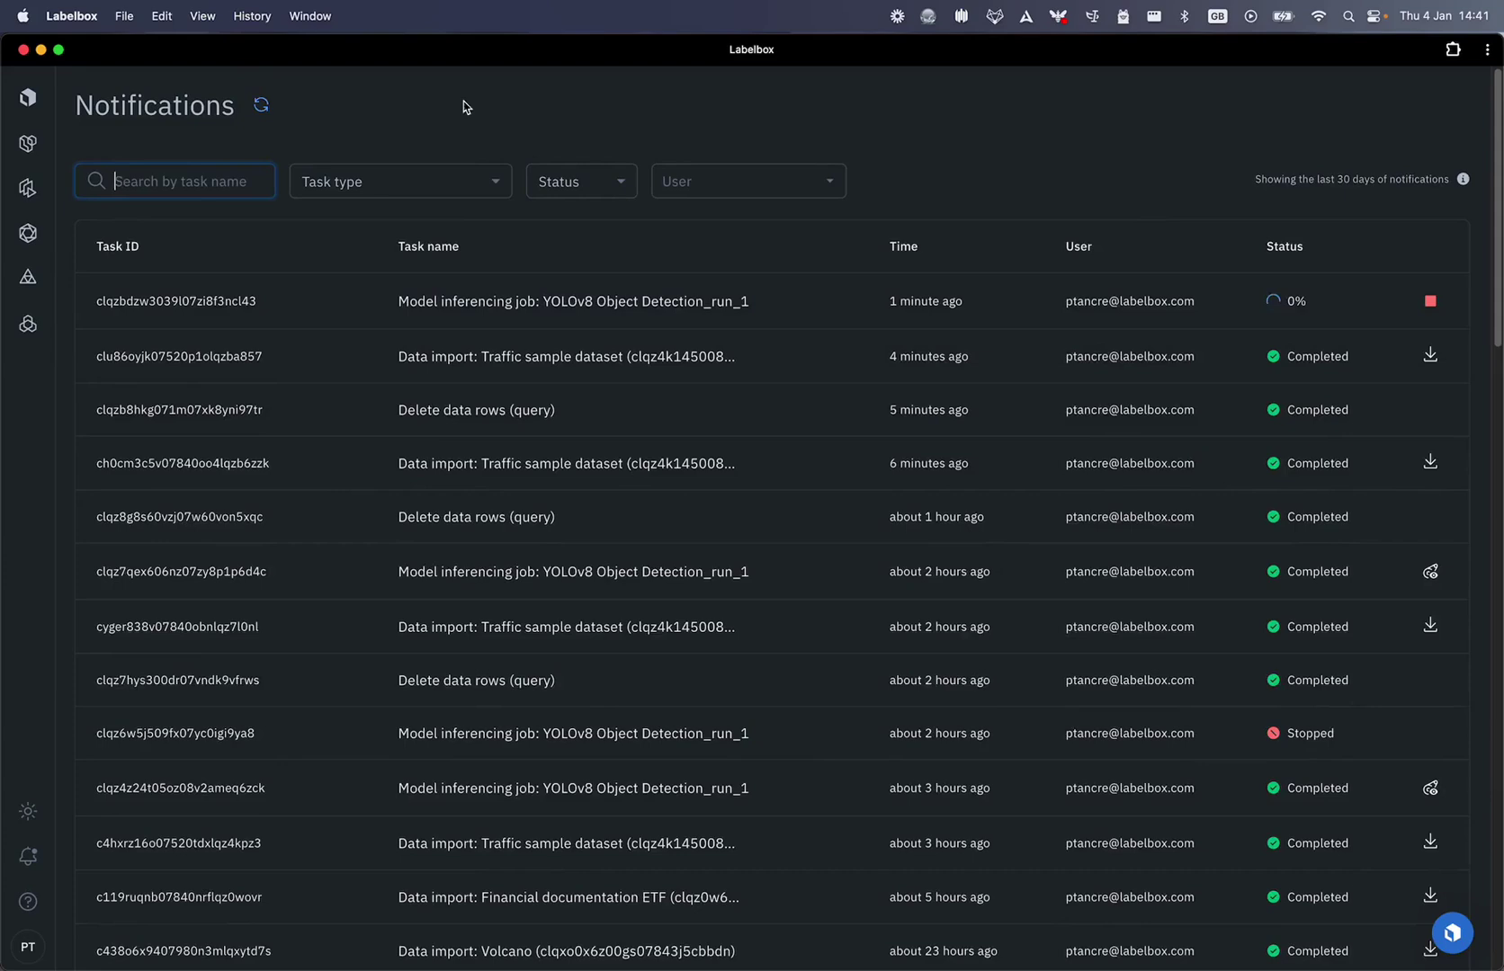
left_click(261, 104)
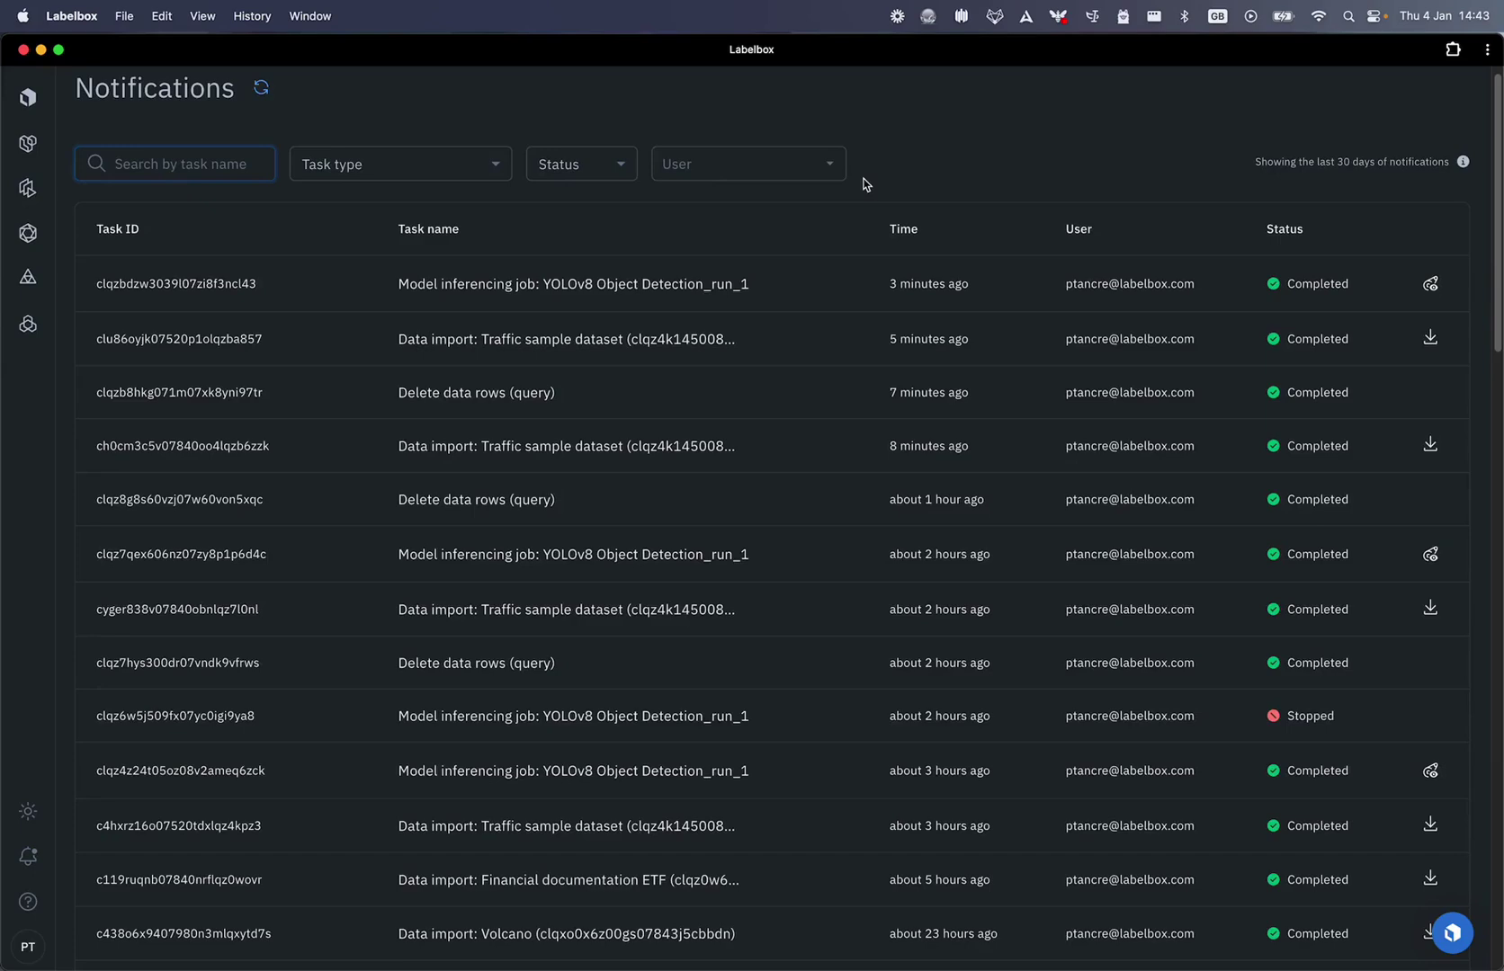
scroll(1169, 189, "up", 1)
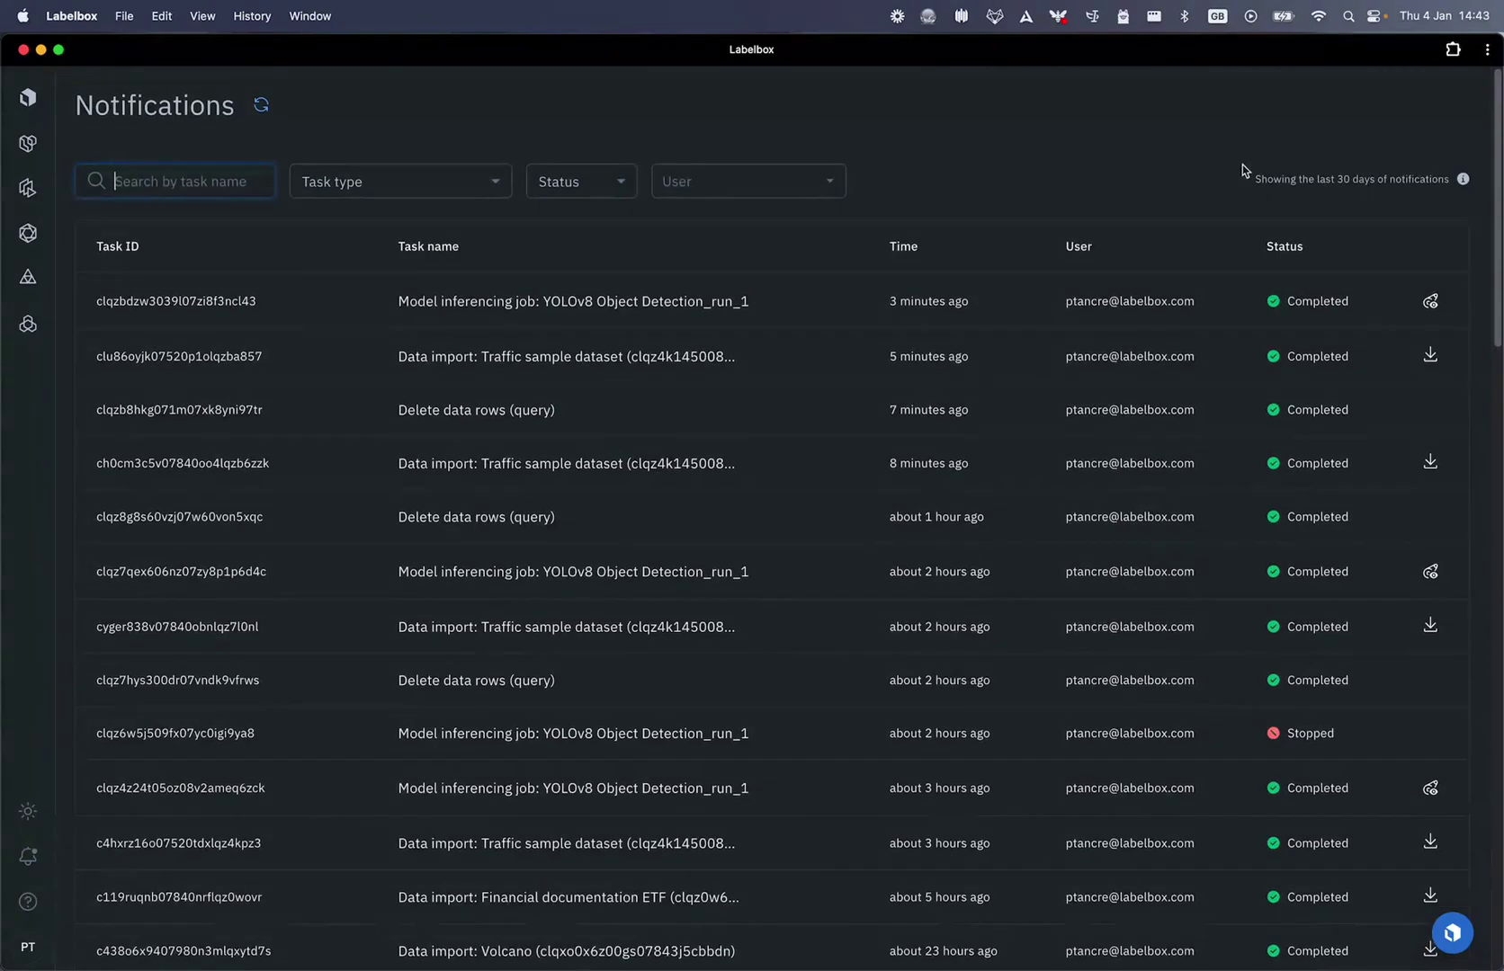
View the run's 12 predicted rows in Catalog and inspect boxes on the first two images.
left_click(1430, 302)
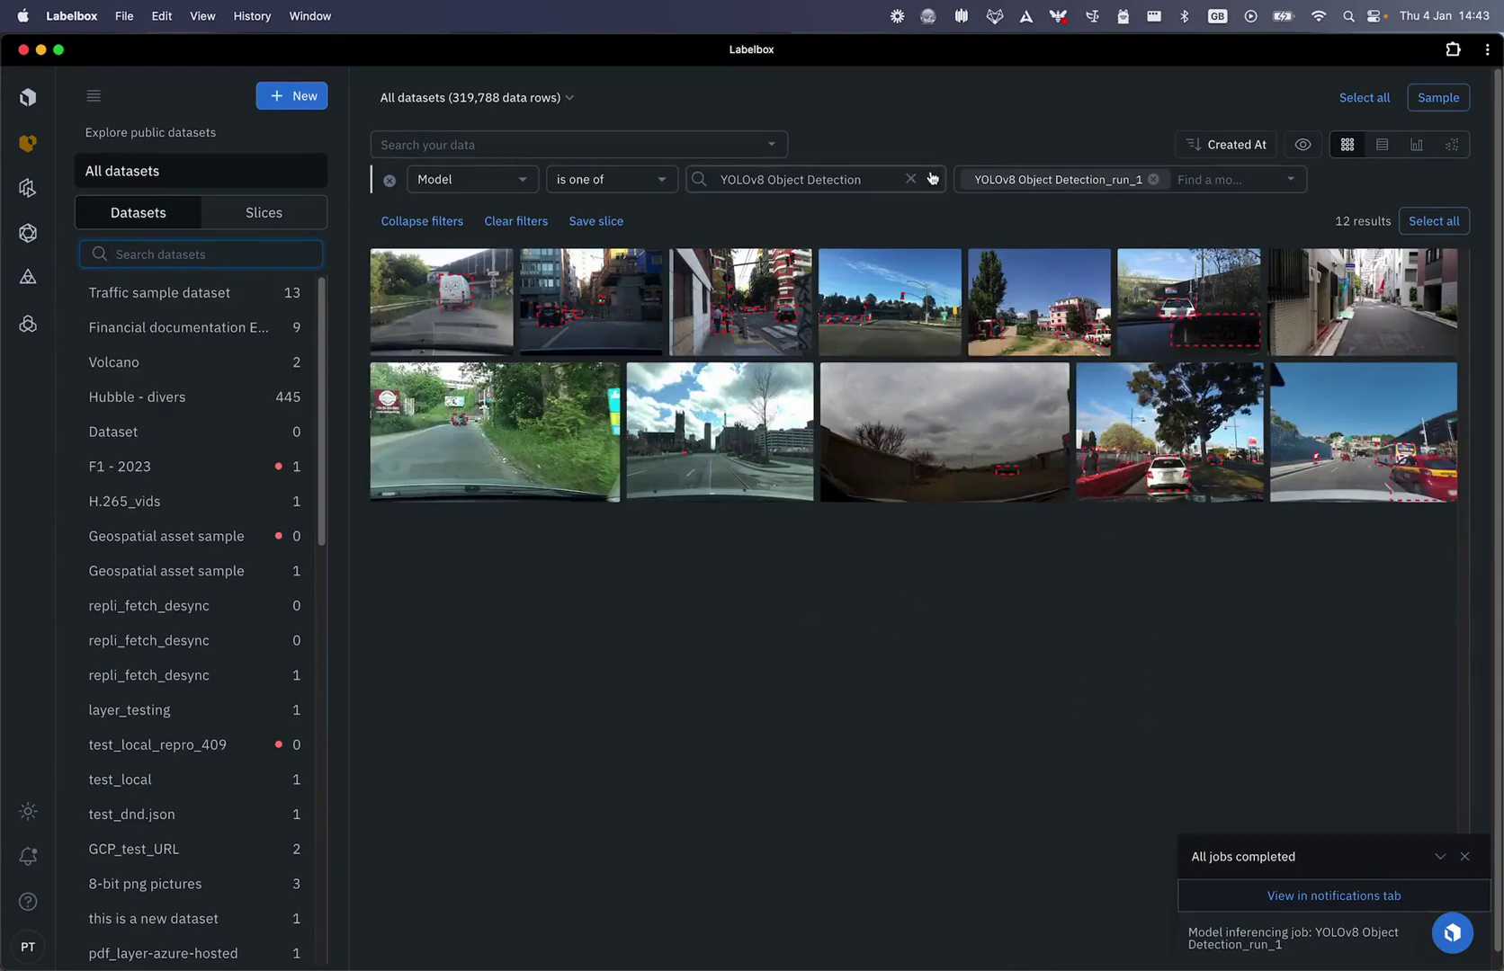
left_click(433, 328)
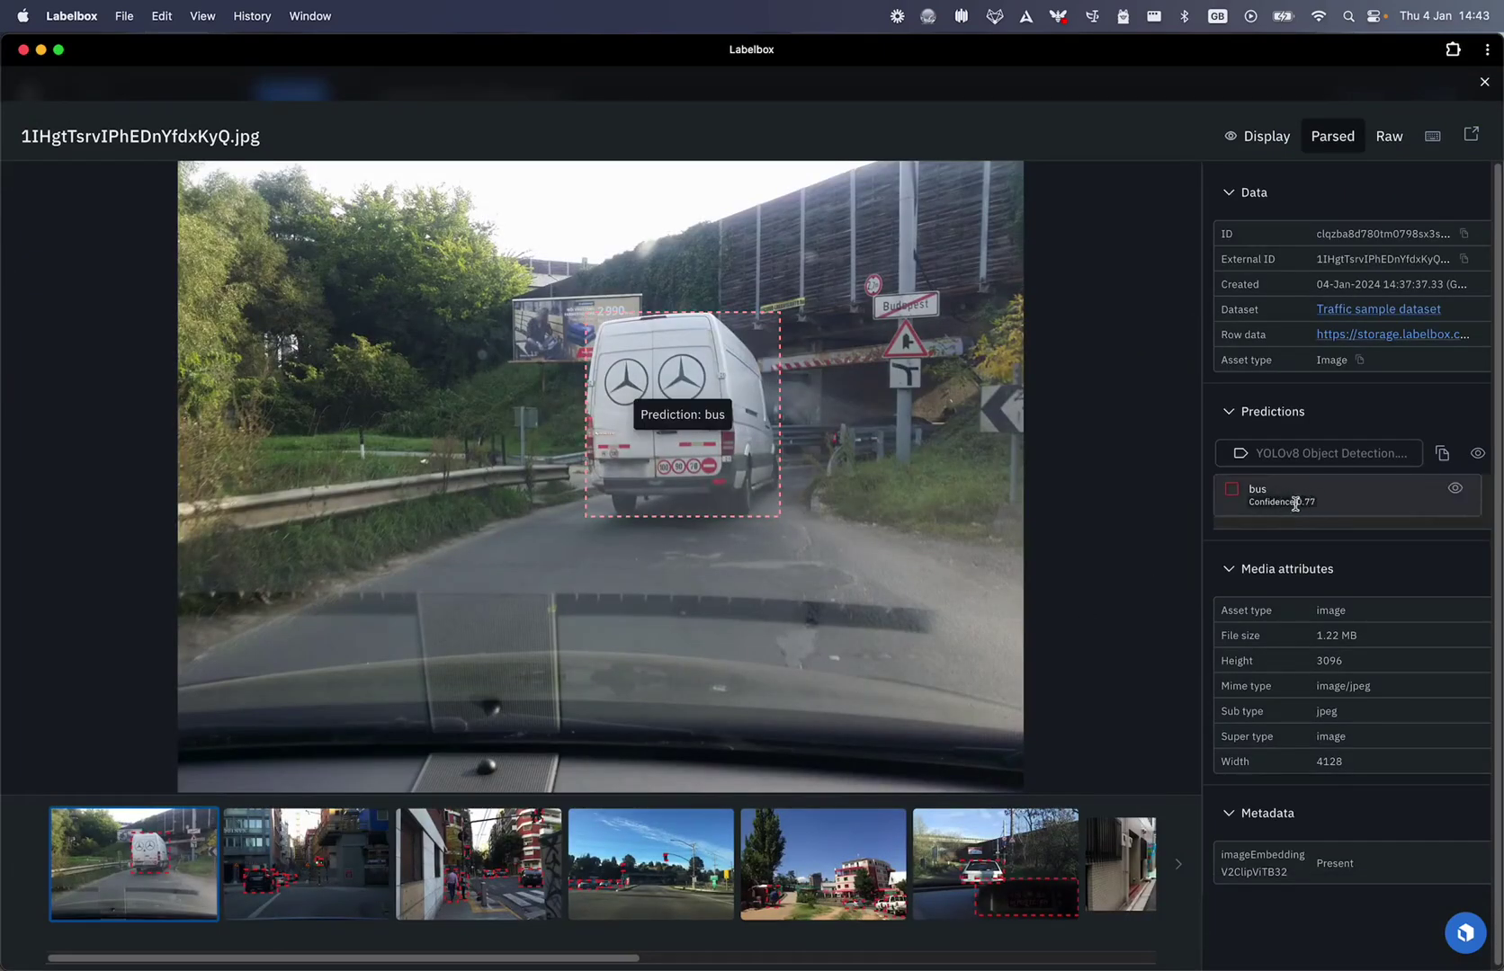
left_click_drag(1295, 503, 1325, 504)
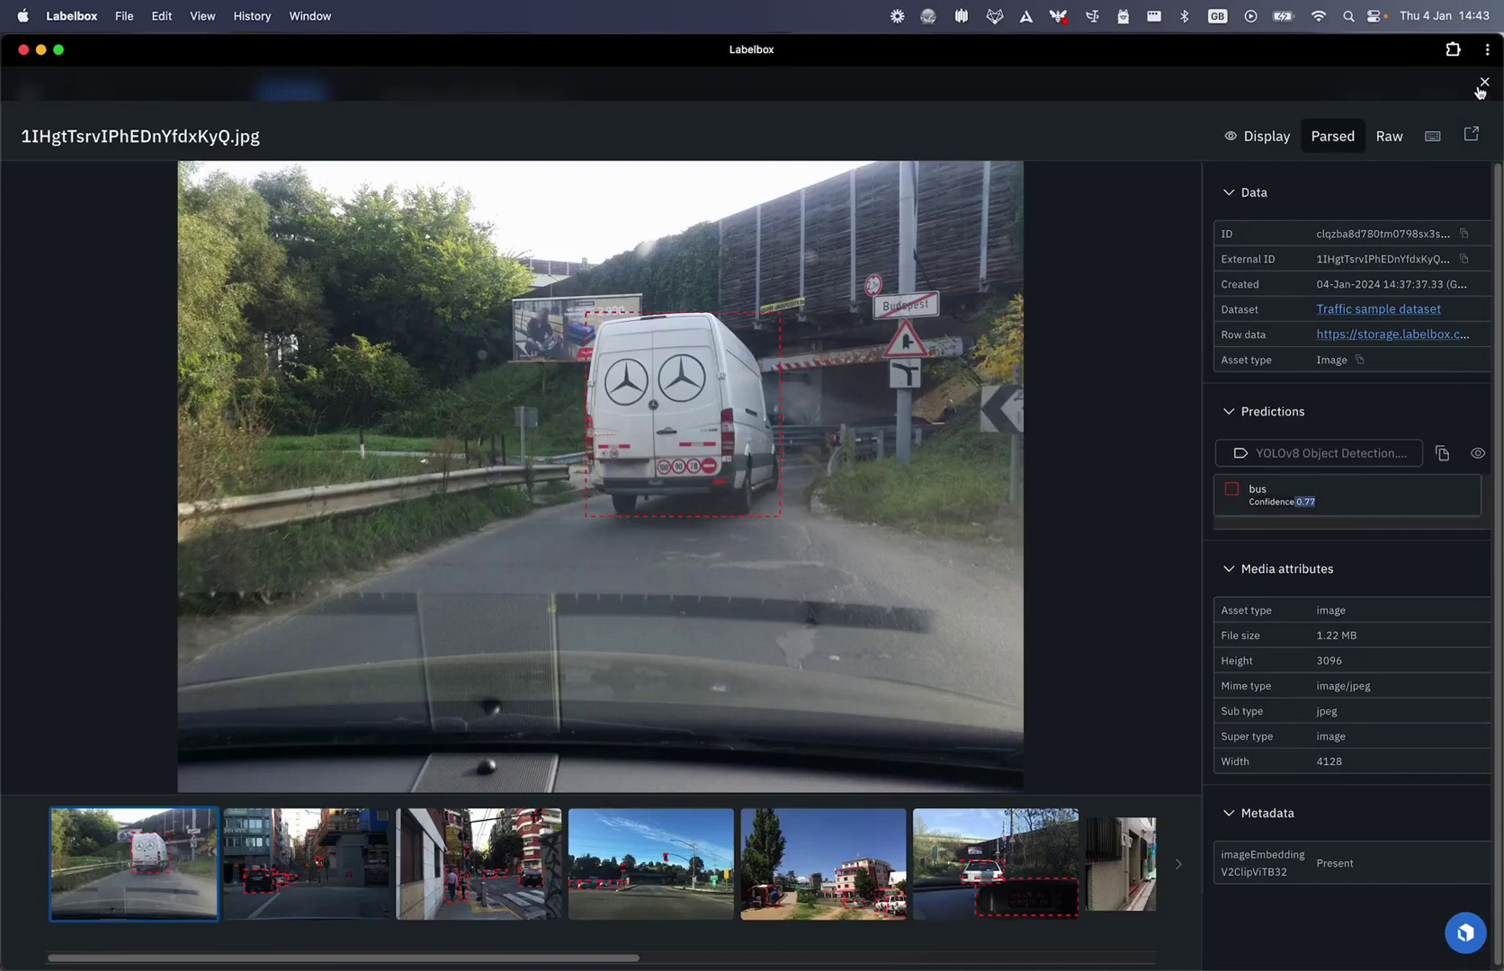
left_click(1483, 84)
left_click(590, 302)
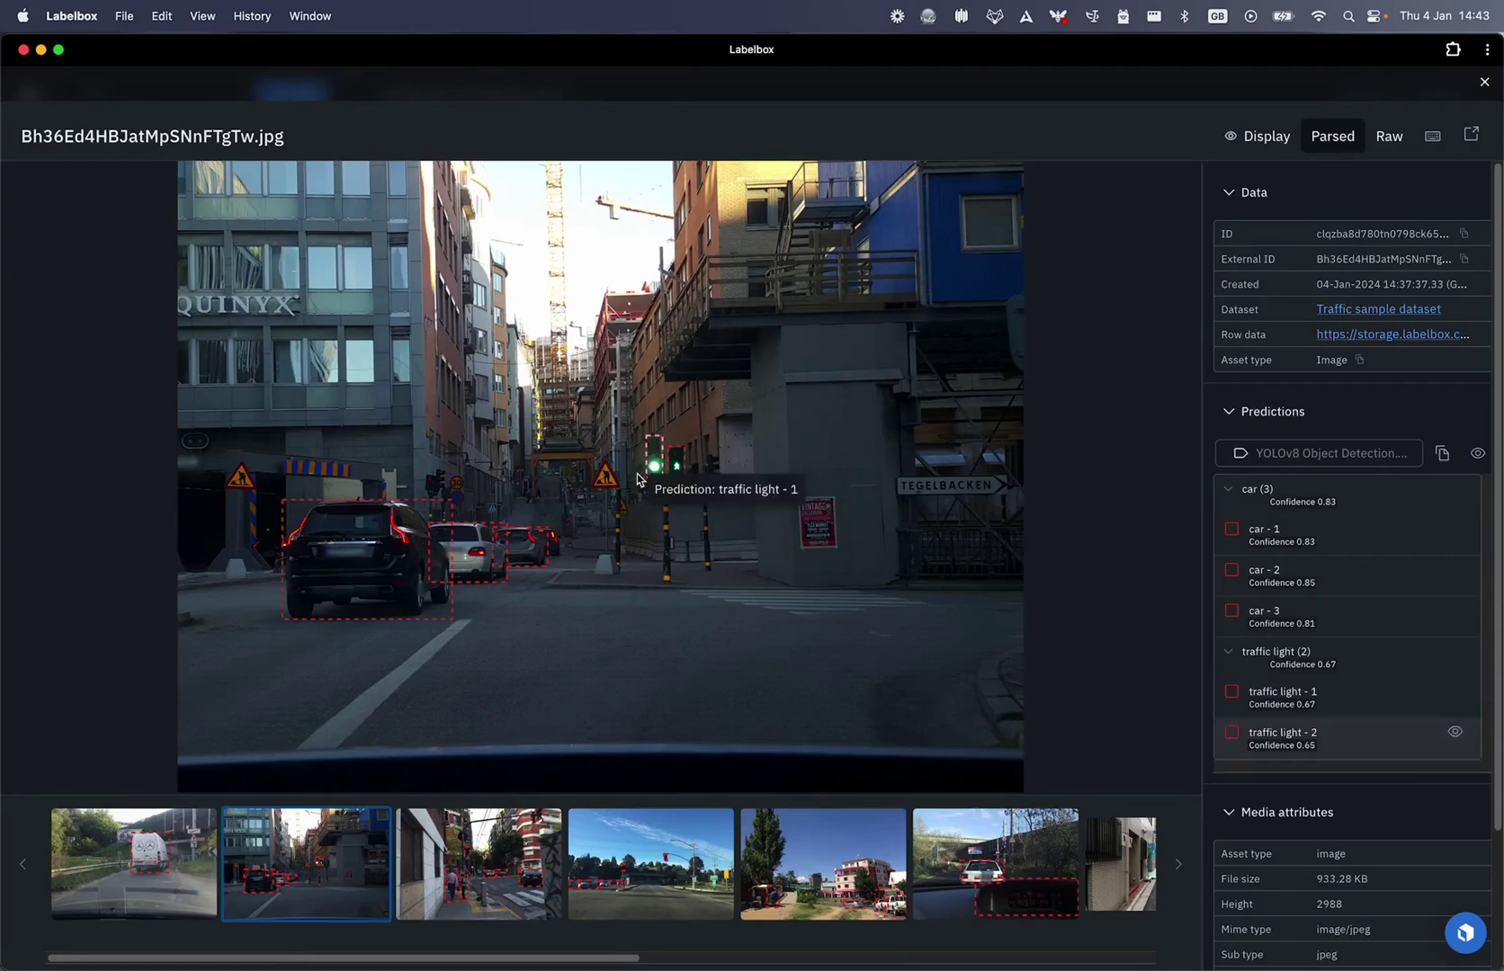
scroll(1331, 684, "down", 1)
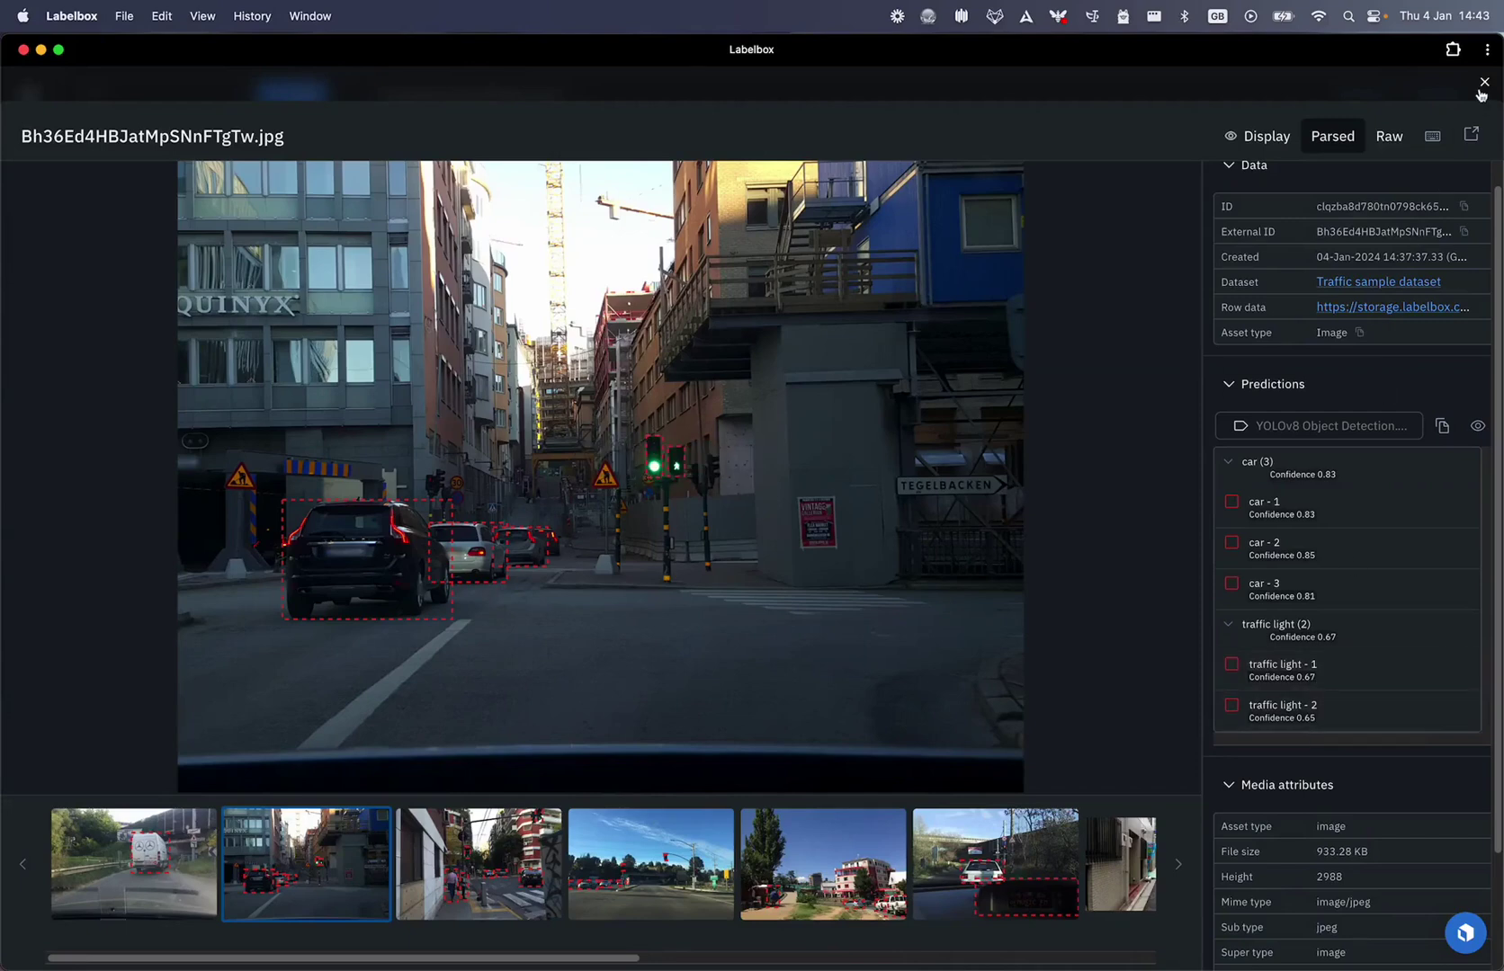
left_click(1484, 82)
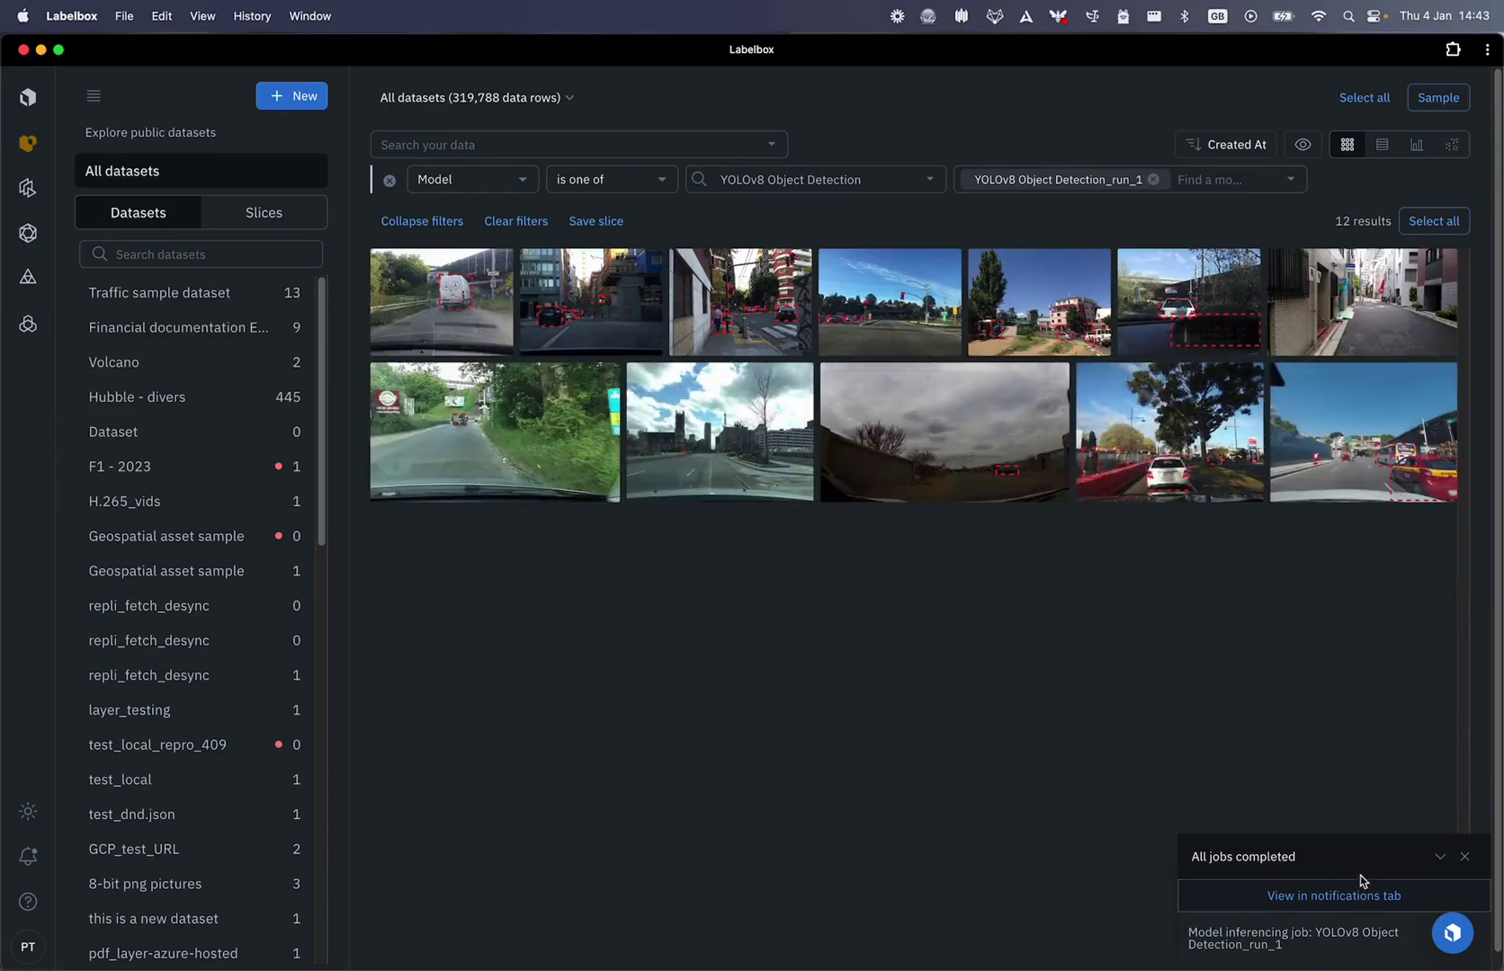
Dismiss the jobs-completed notice and look at the Models page before returning to Catalog.
left_click(1462, 854)
left_click(1011, 738)
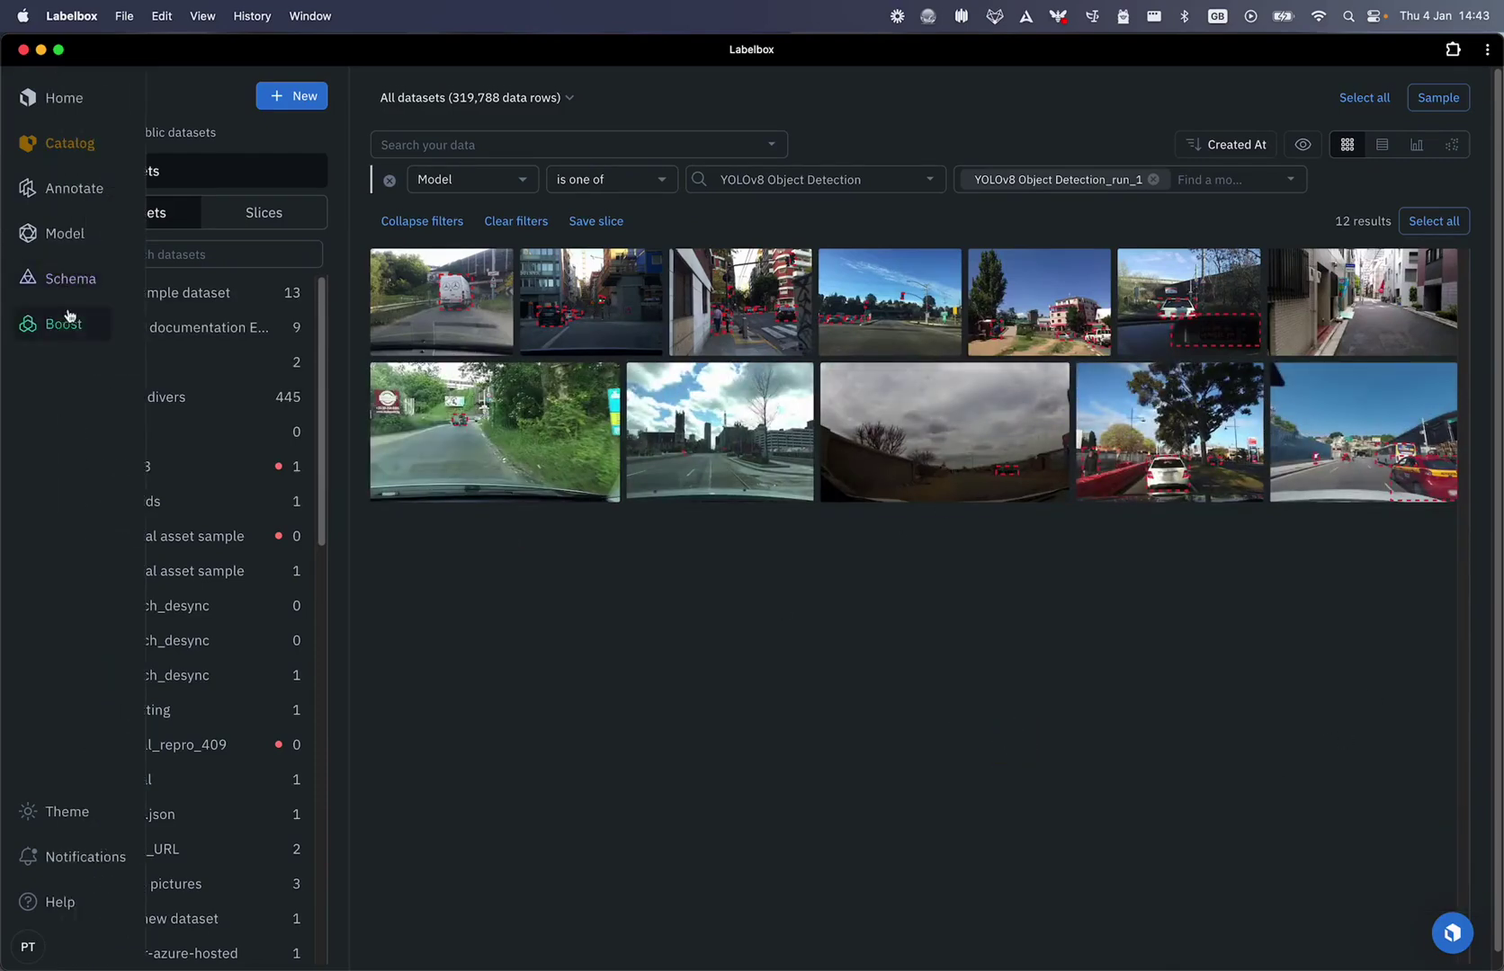
left_click(63, 236)
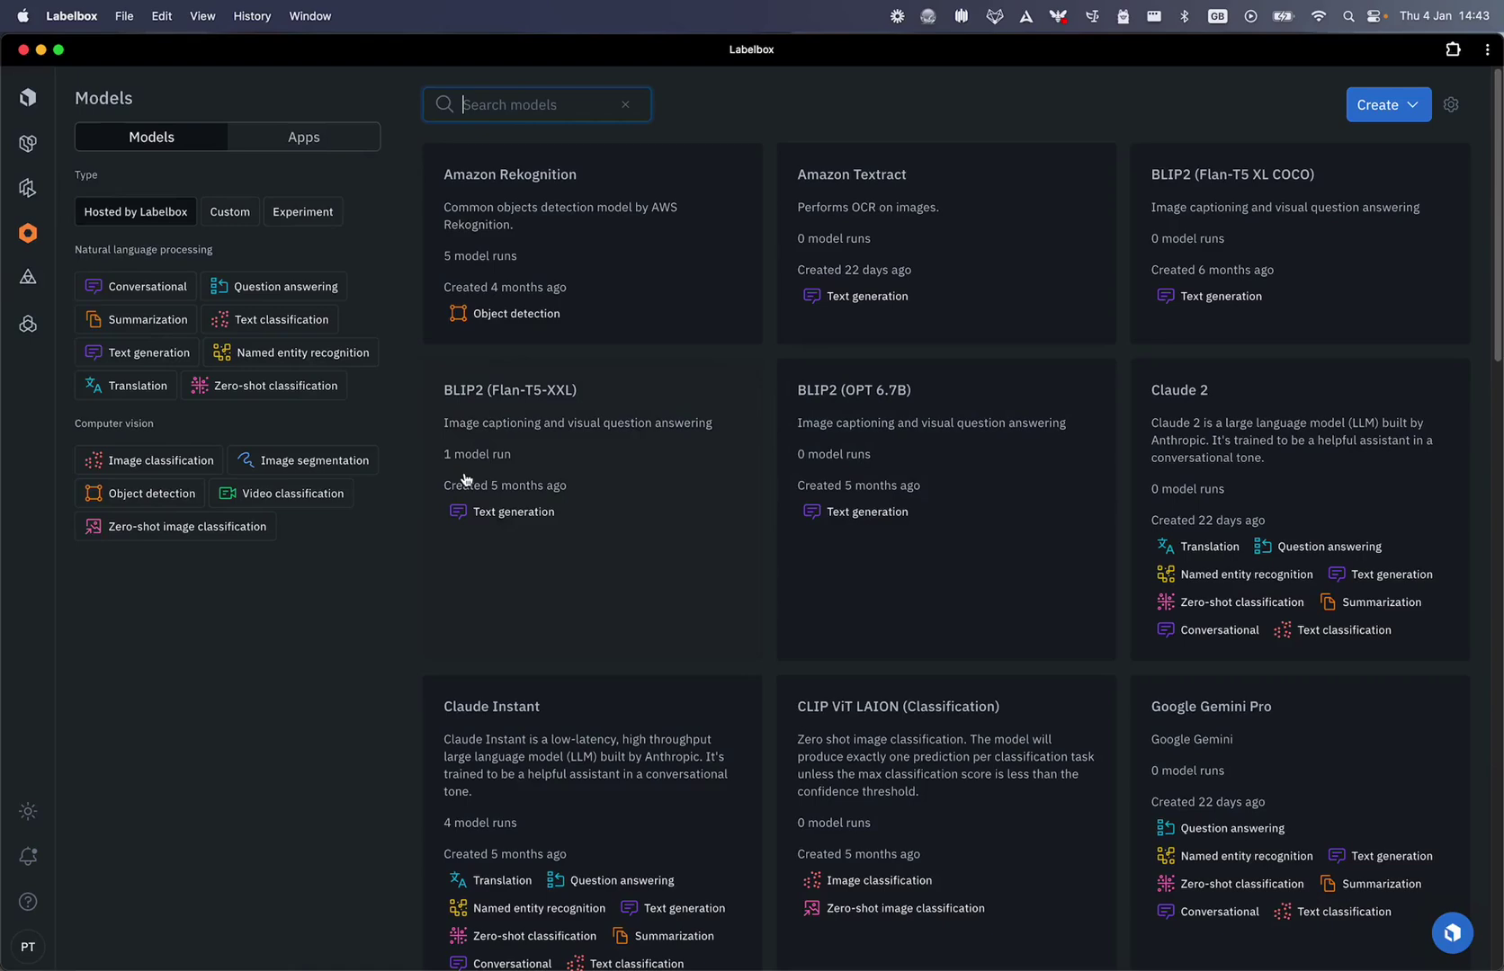
left_click(56, 145)
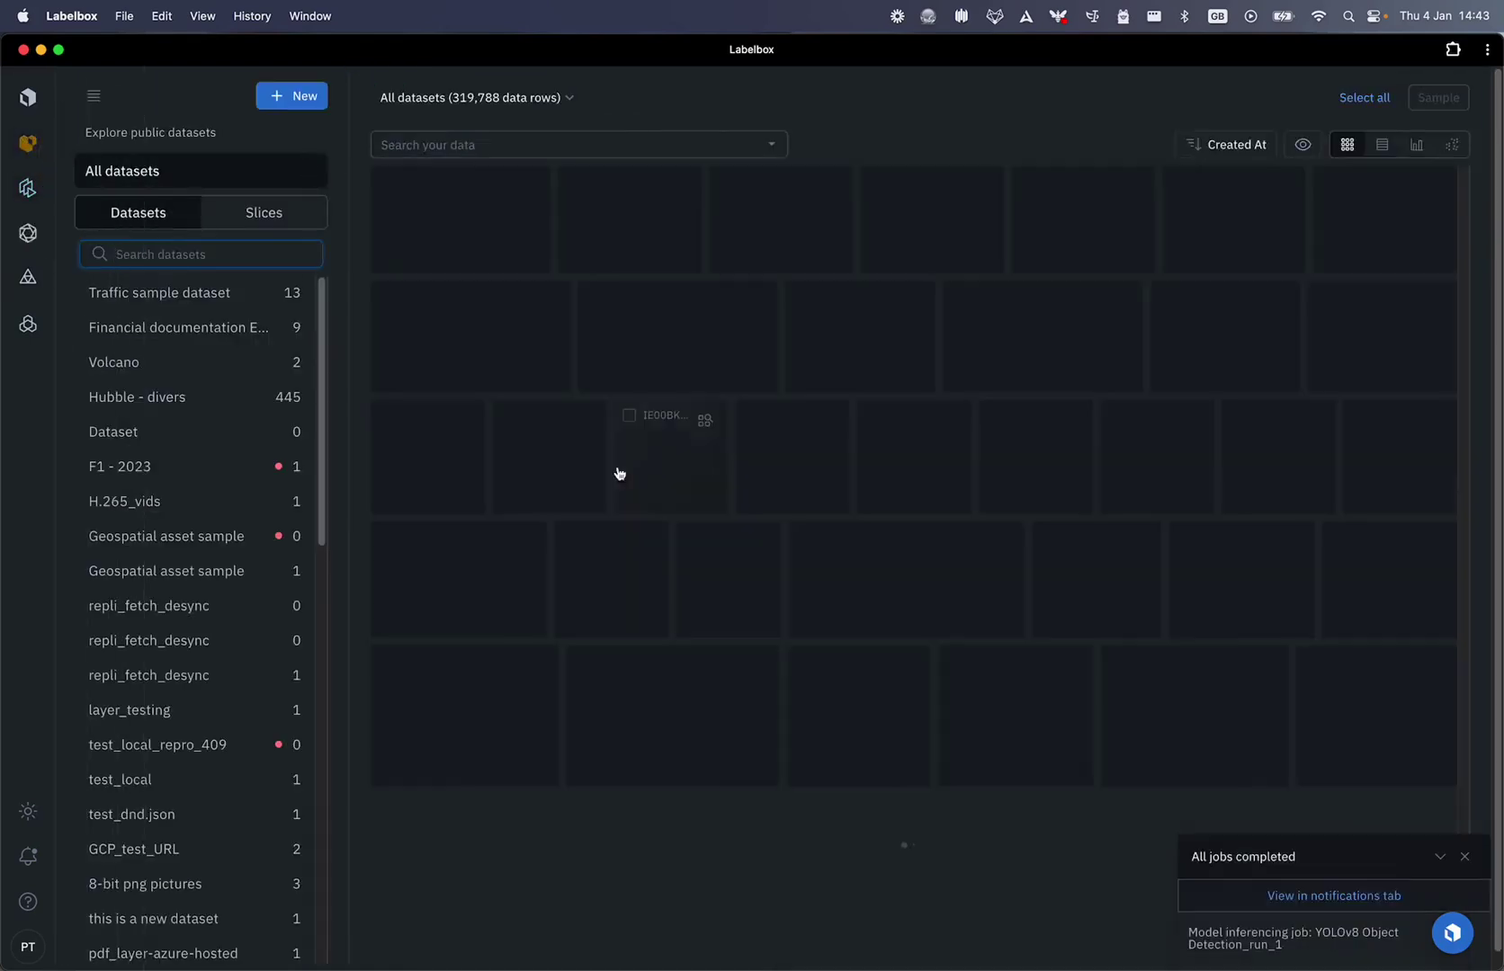
View the YOLOv8 model run's 12 predicted images in Catalog, then show the Annotate projects list.
mouse_move(78, 893)
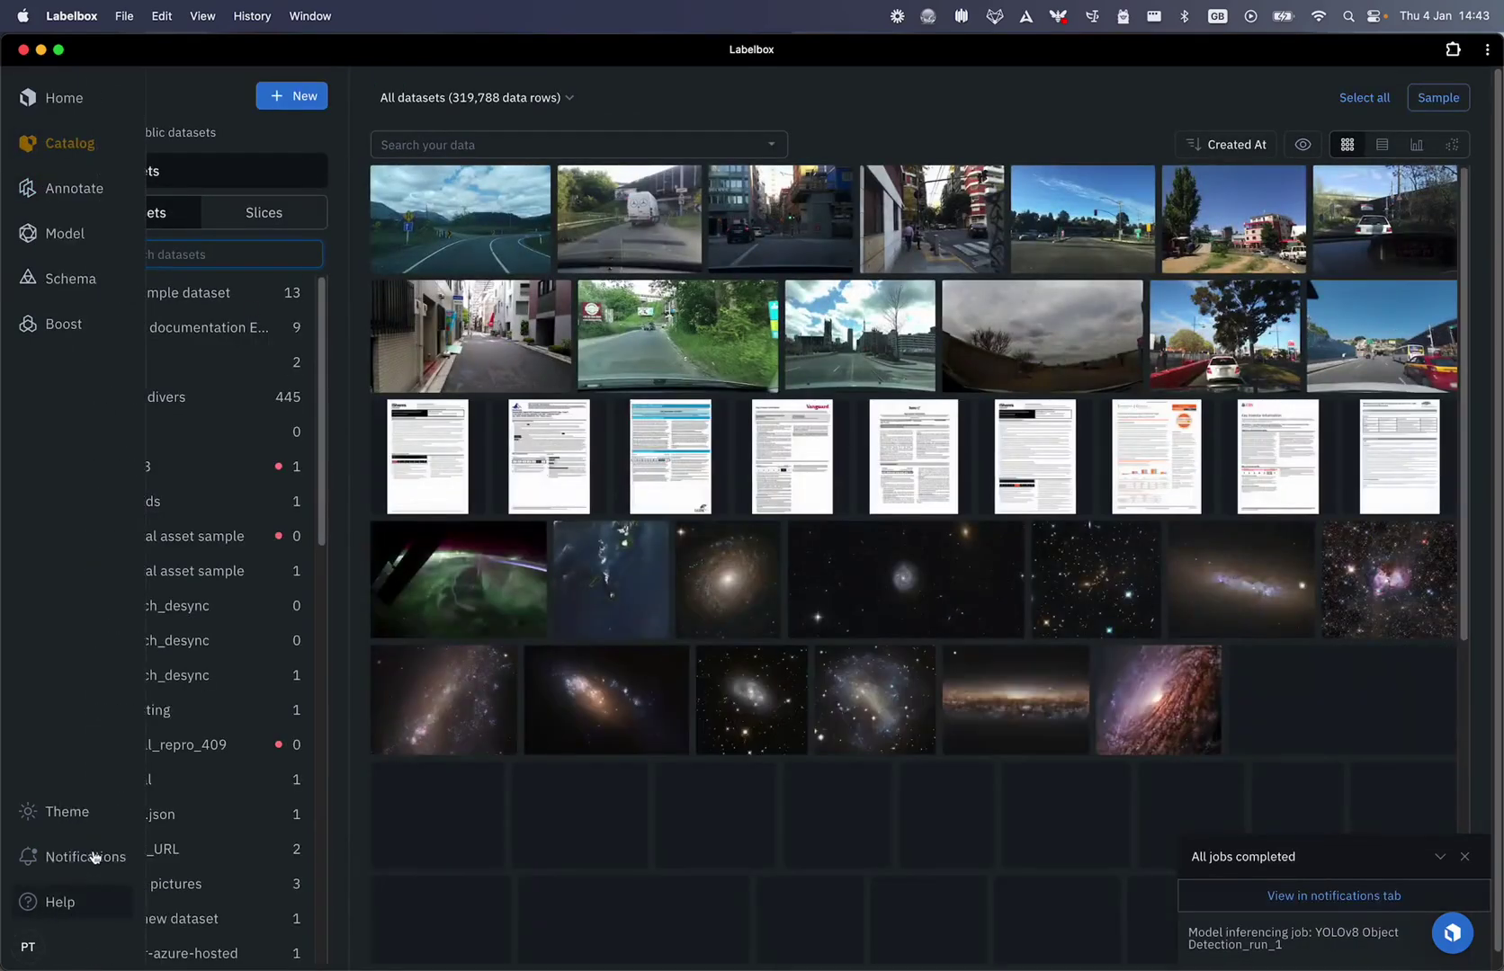
left_click(81, 856)
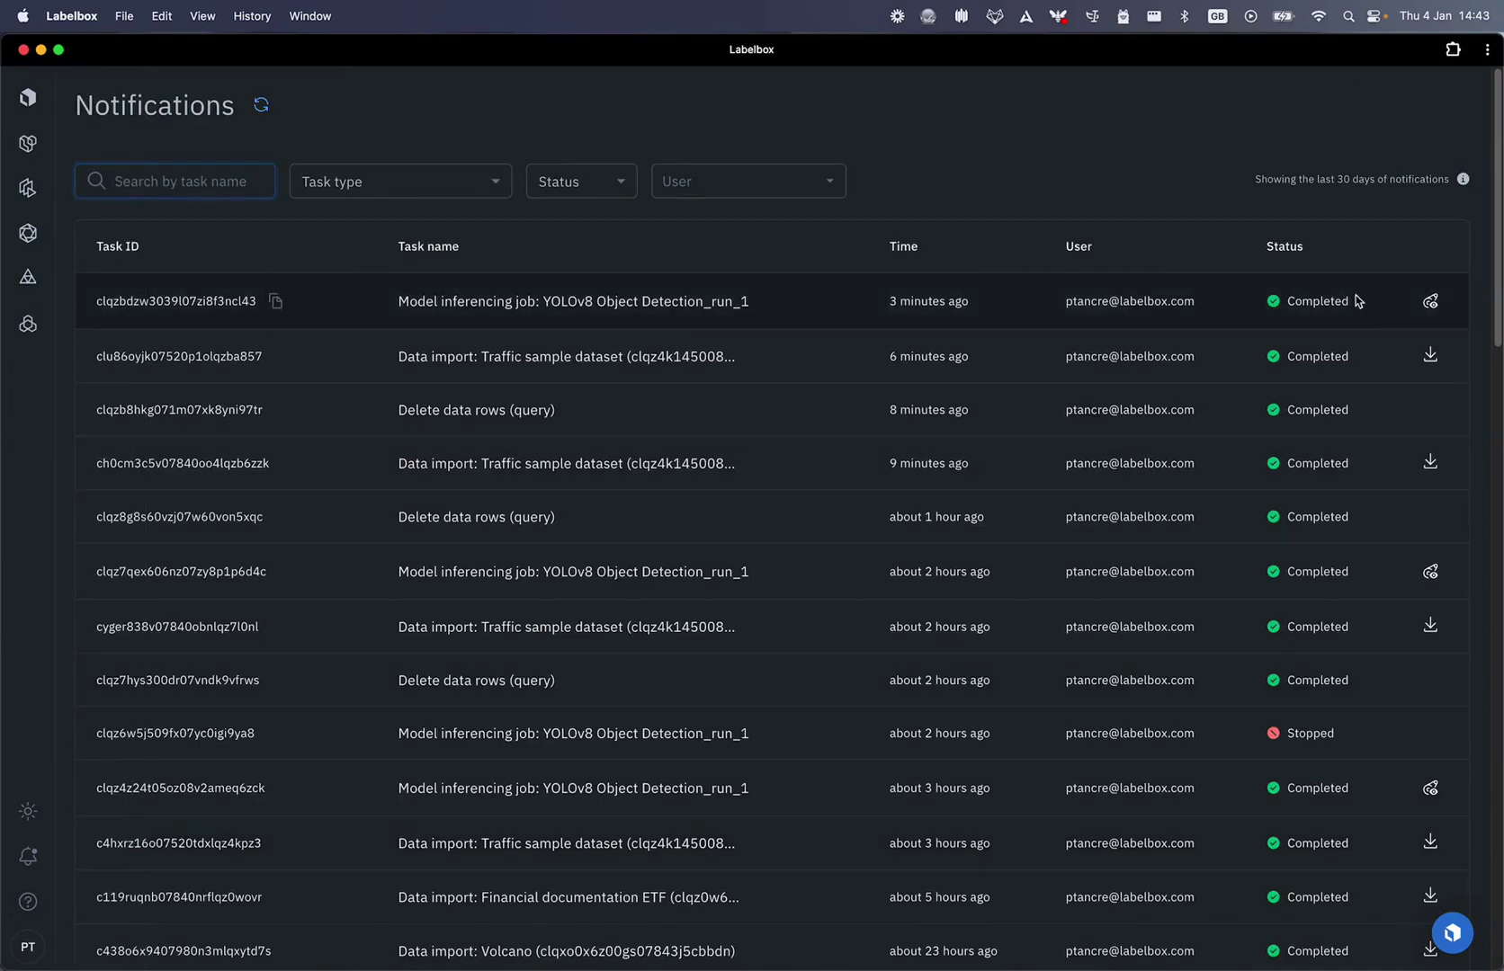
left_click(1430, 304)
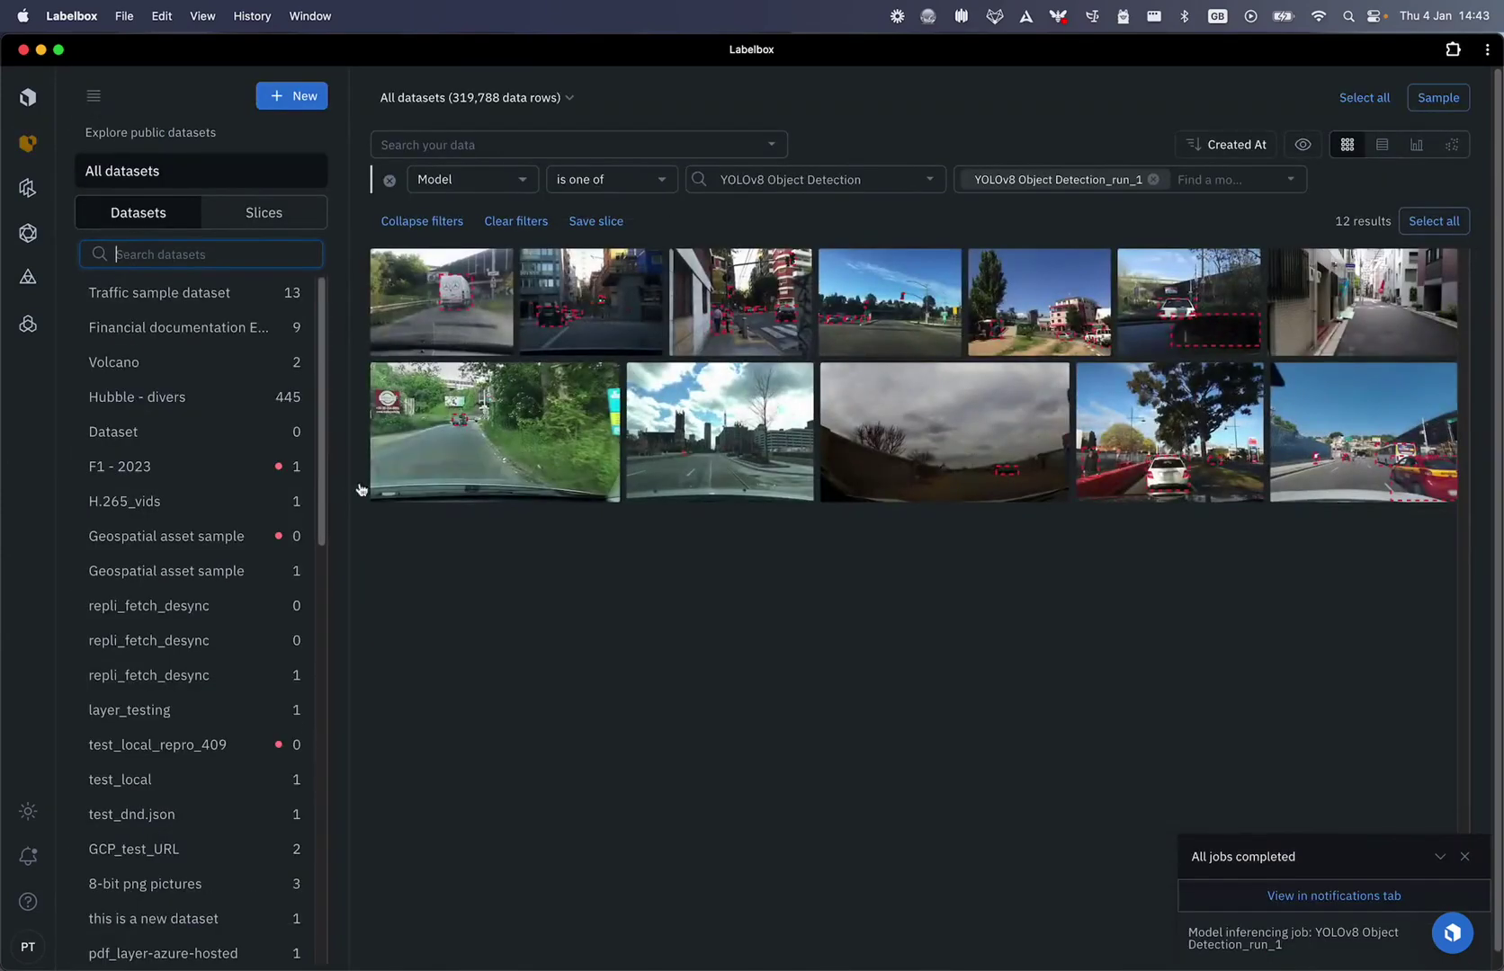
left_click(1458, 859)
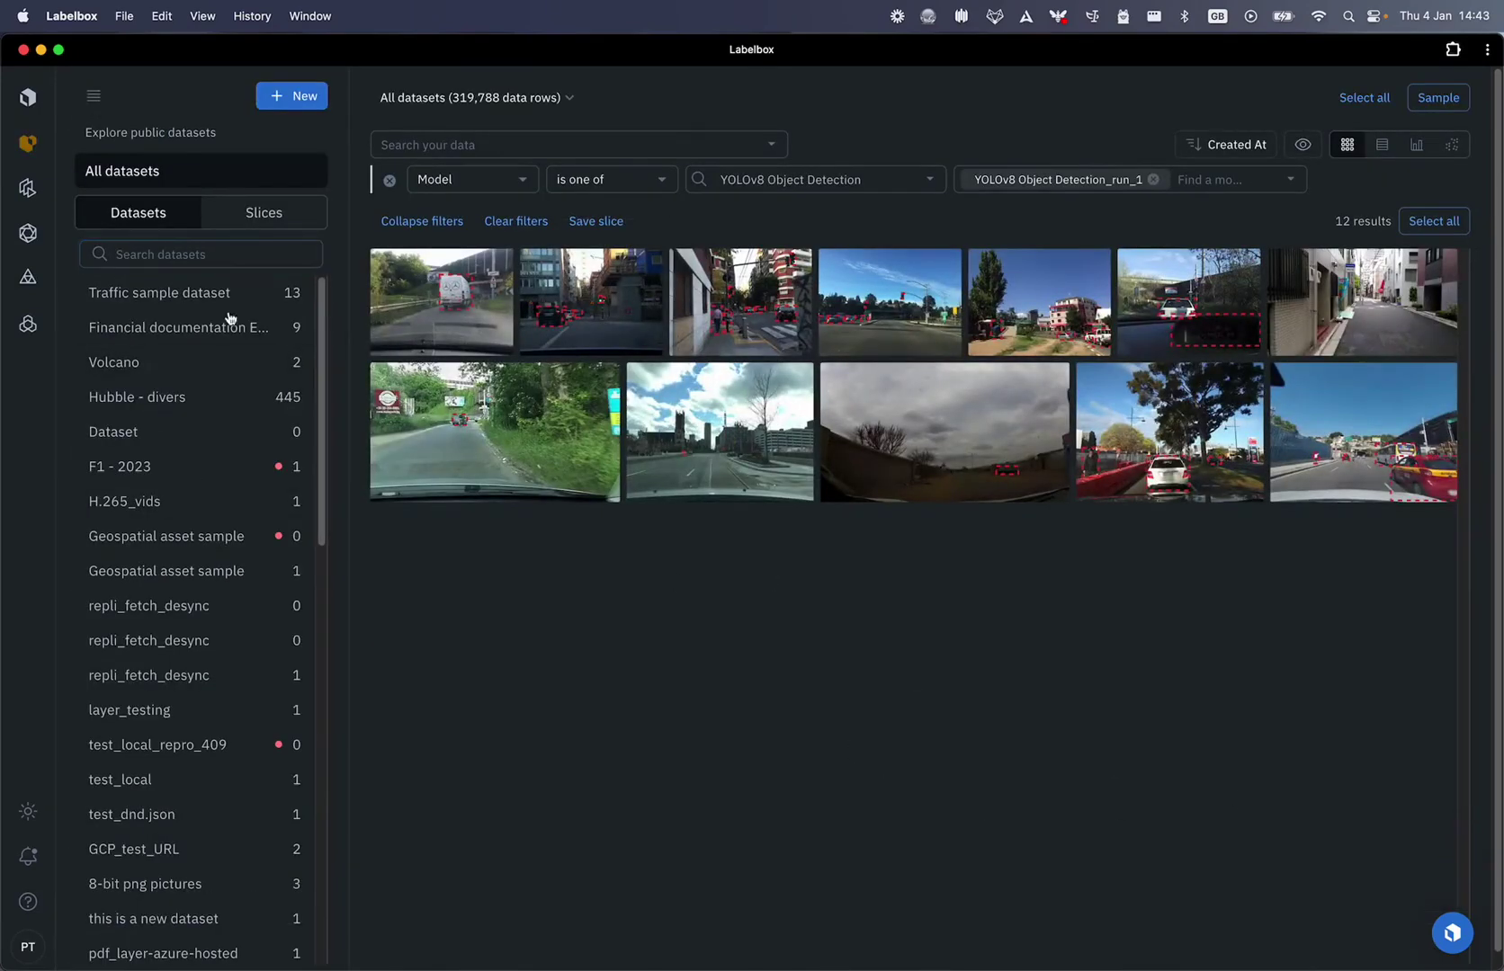
left_click(27, 188)
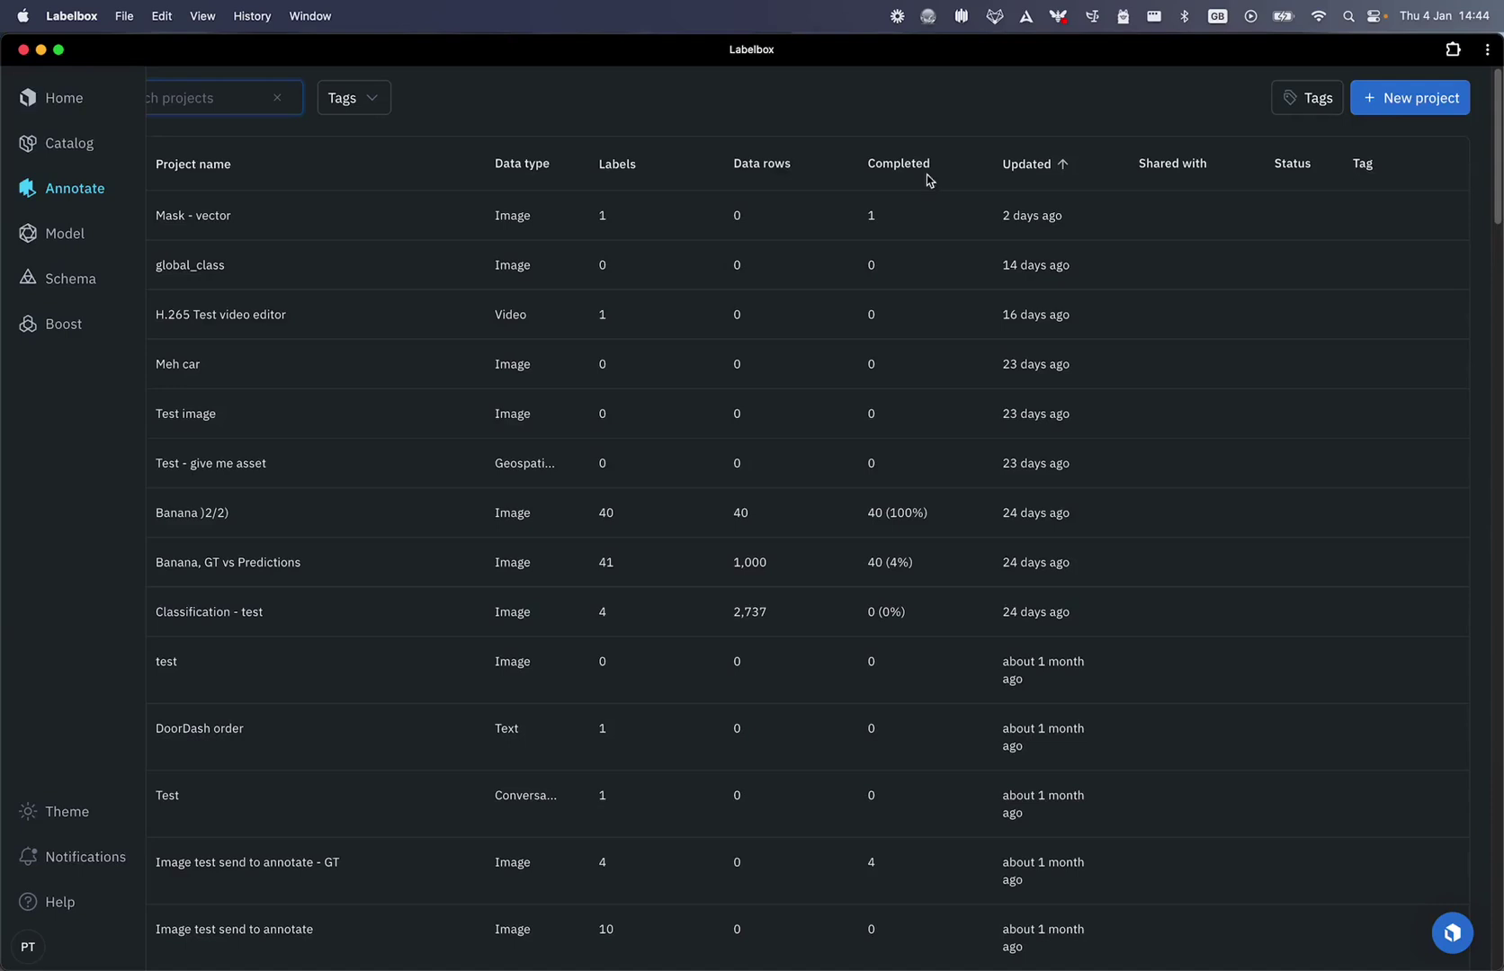
Create a new Image-type project named 'Traffic model inferences'.
left_click(1389, 99)
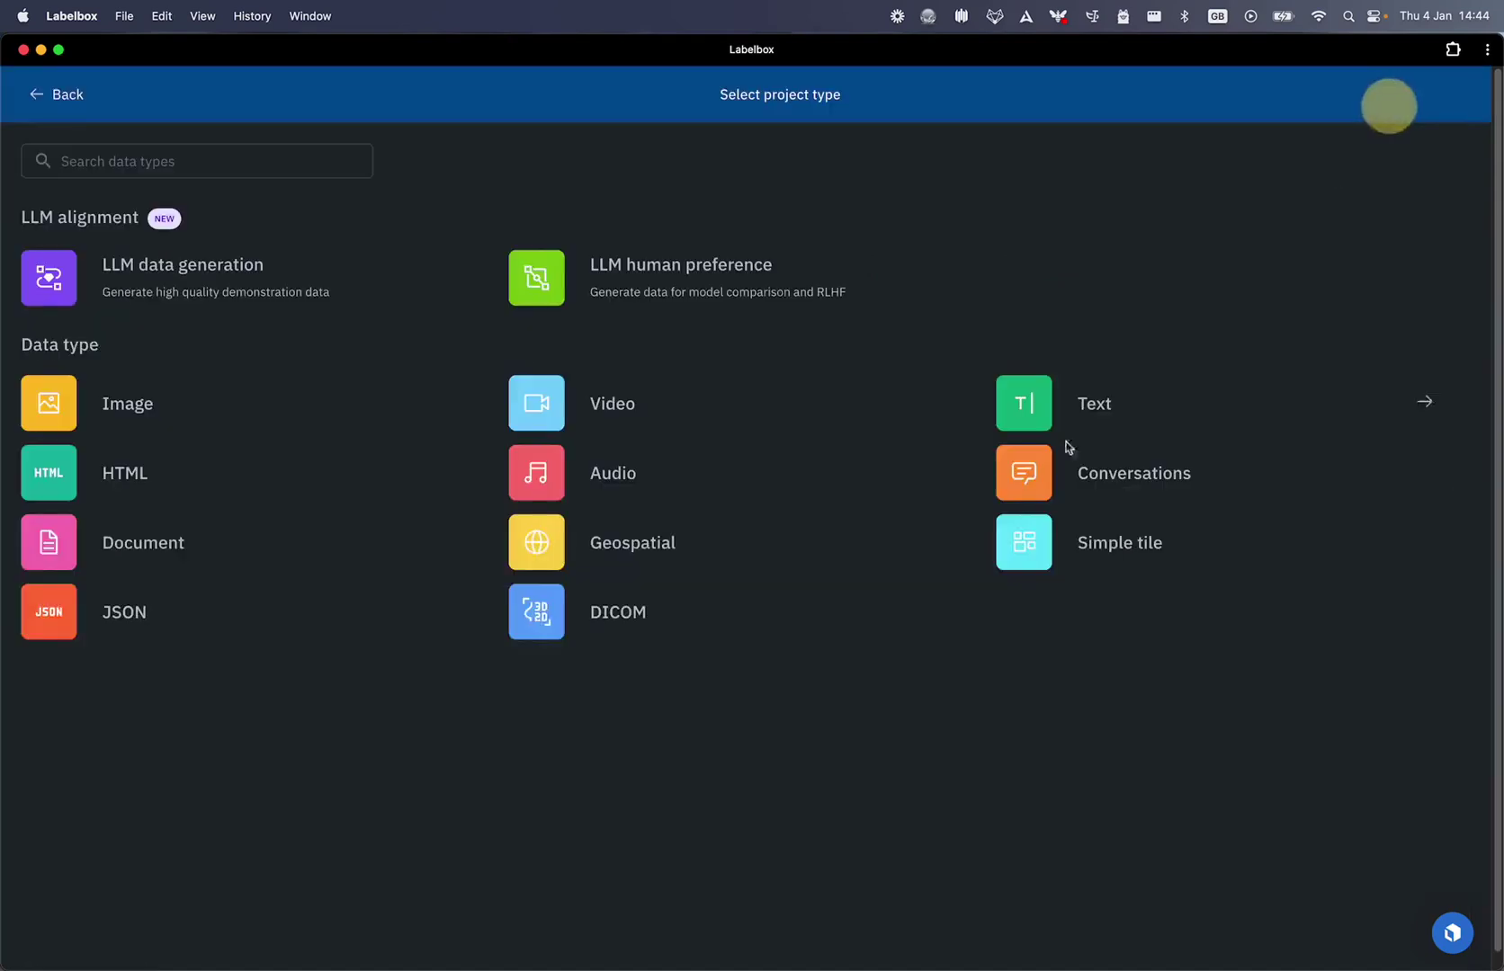
left_click(100, 400)
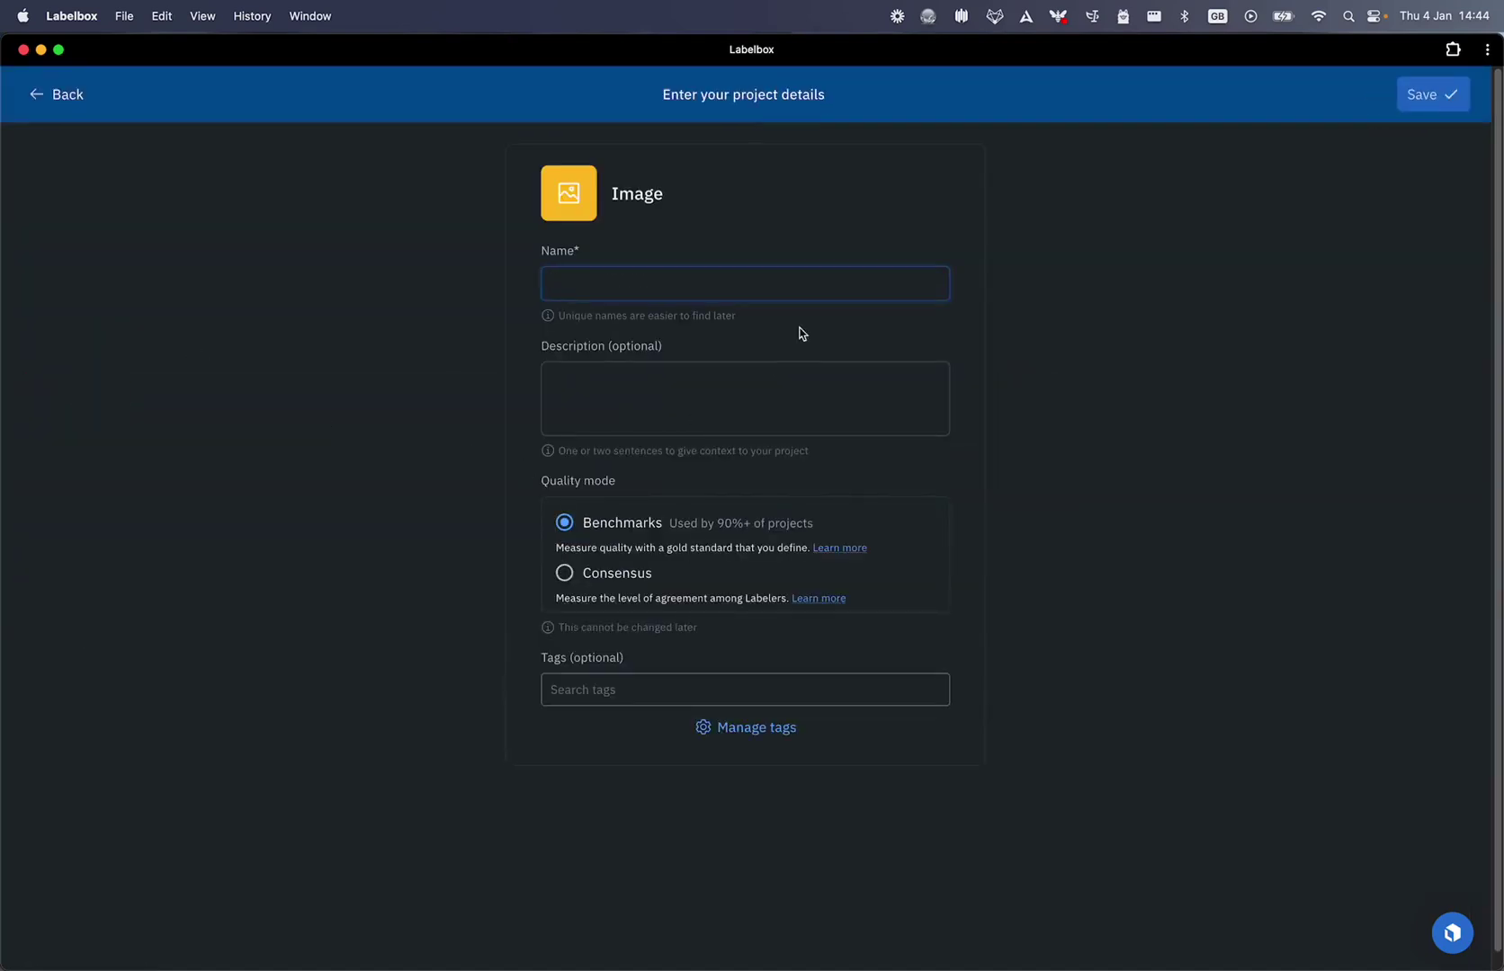
type("Traffic model inferences")
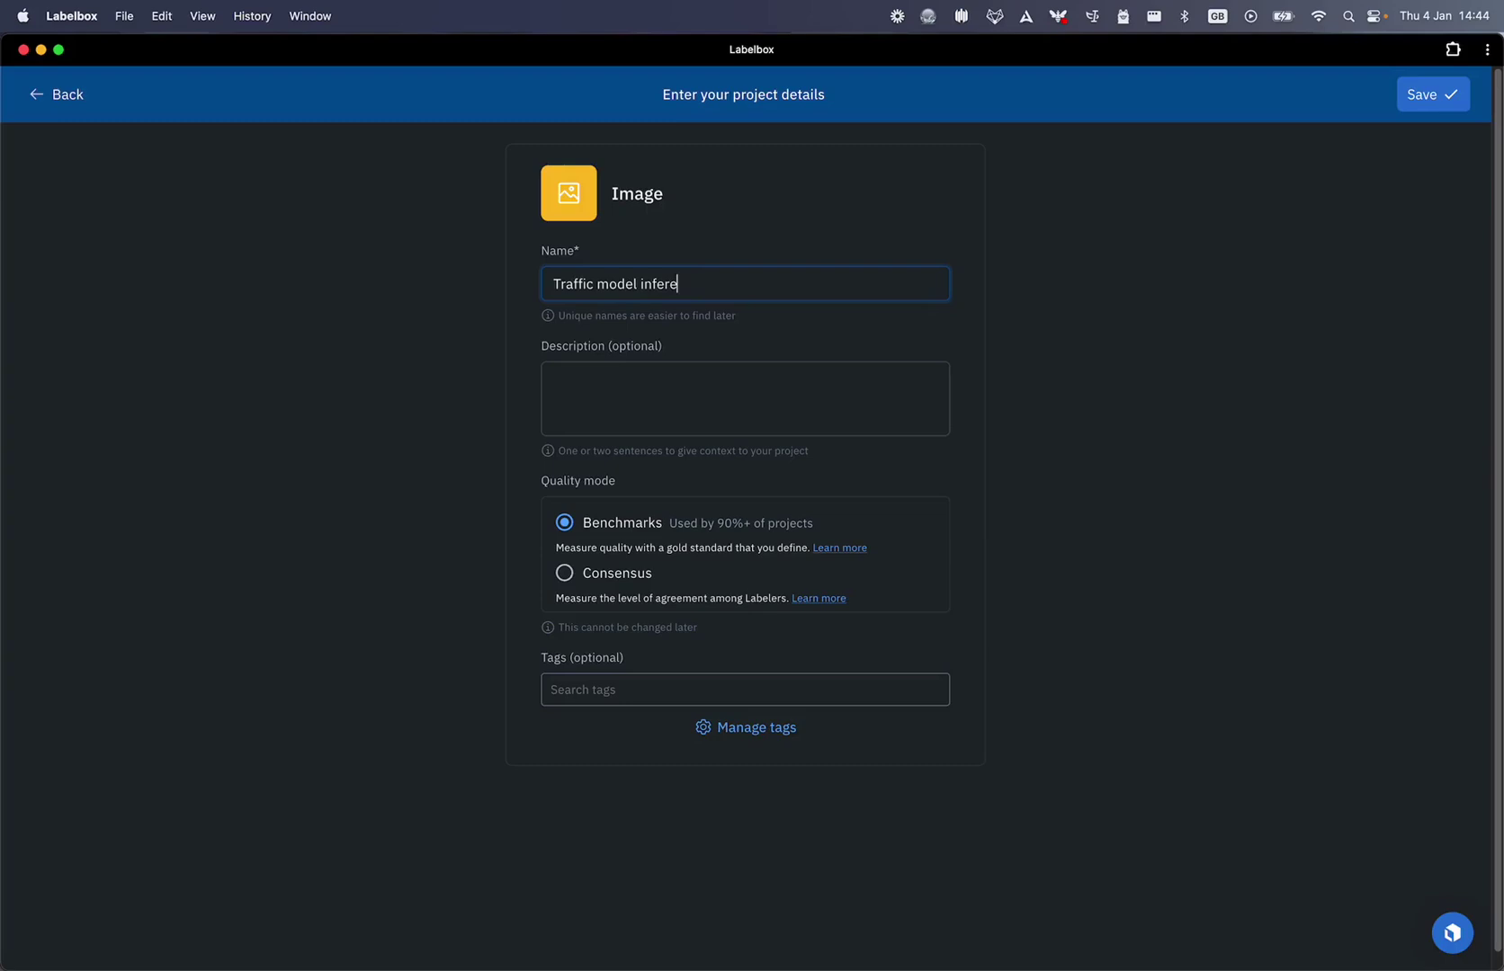
left_click(1439, 93)
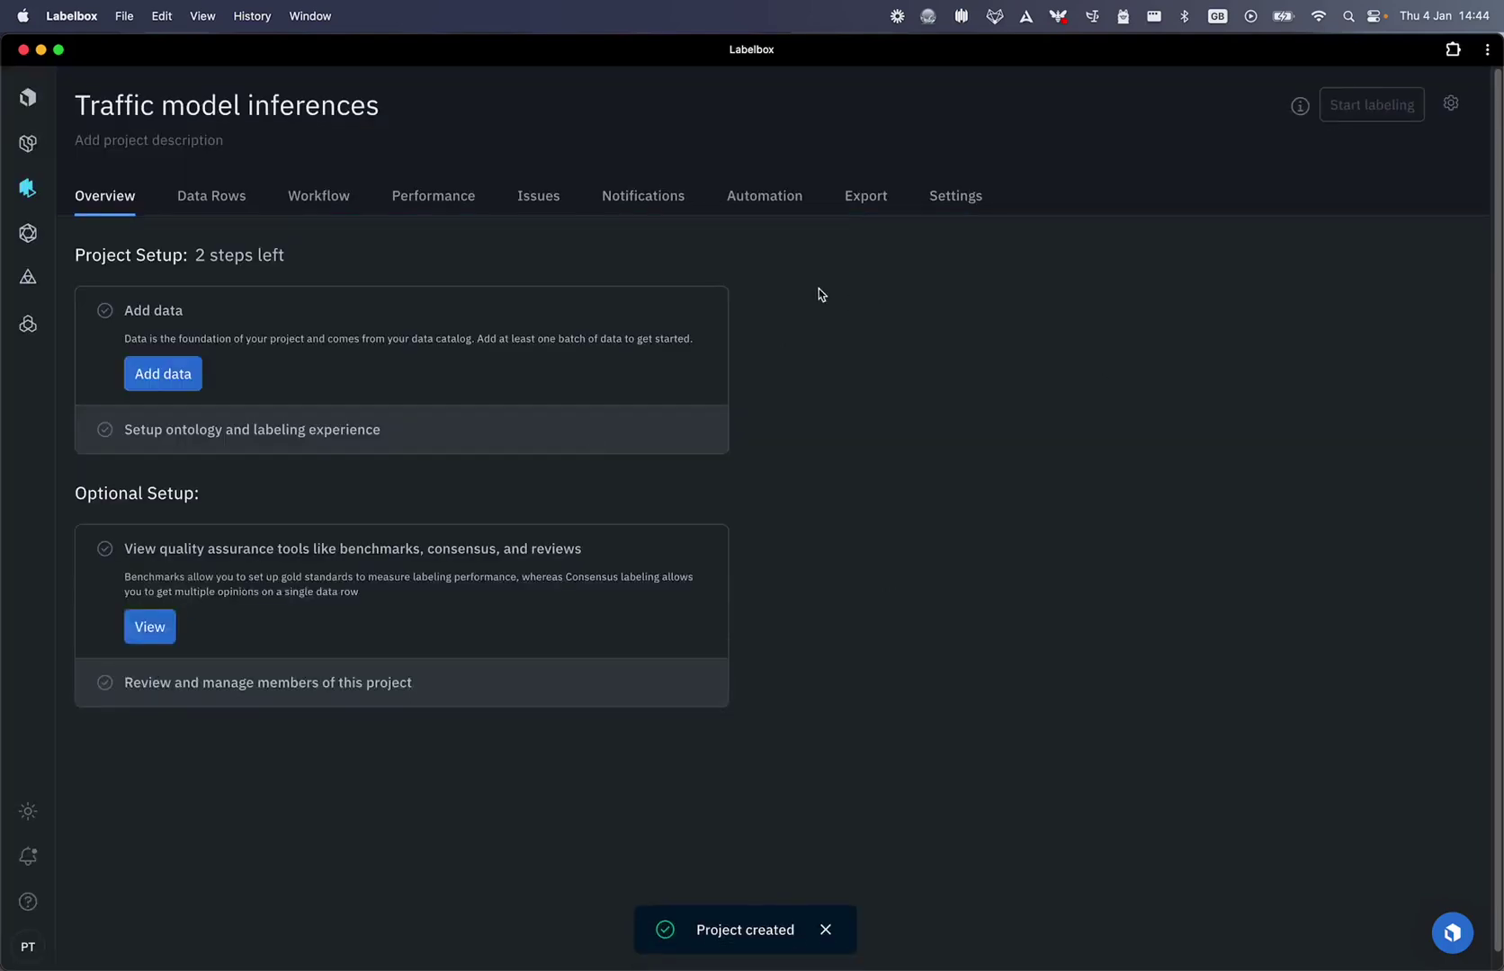
Set up the Standard image editor and search the ontologies for 'yolo'.
left_click(936, 205)
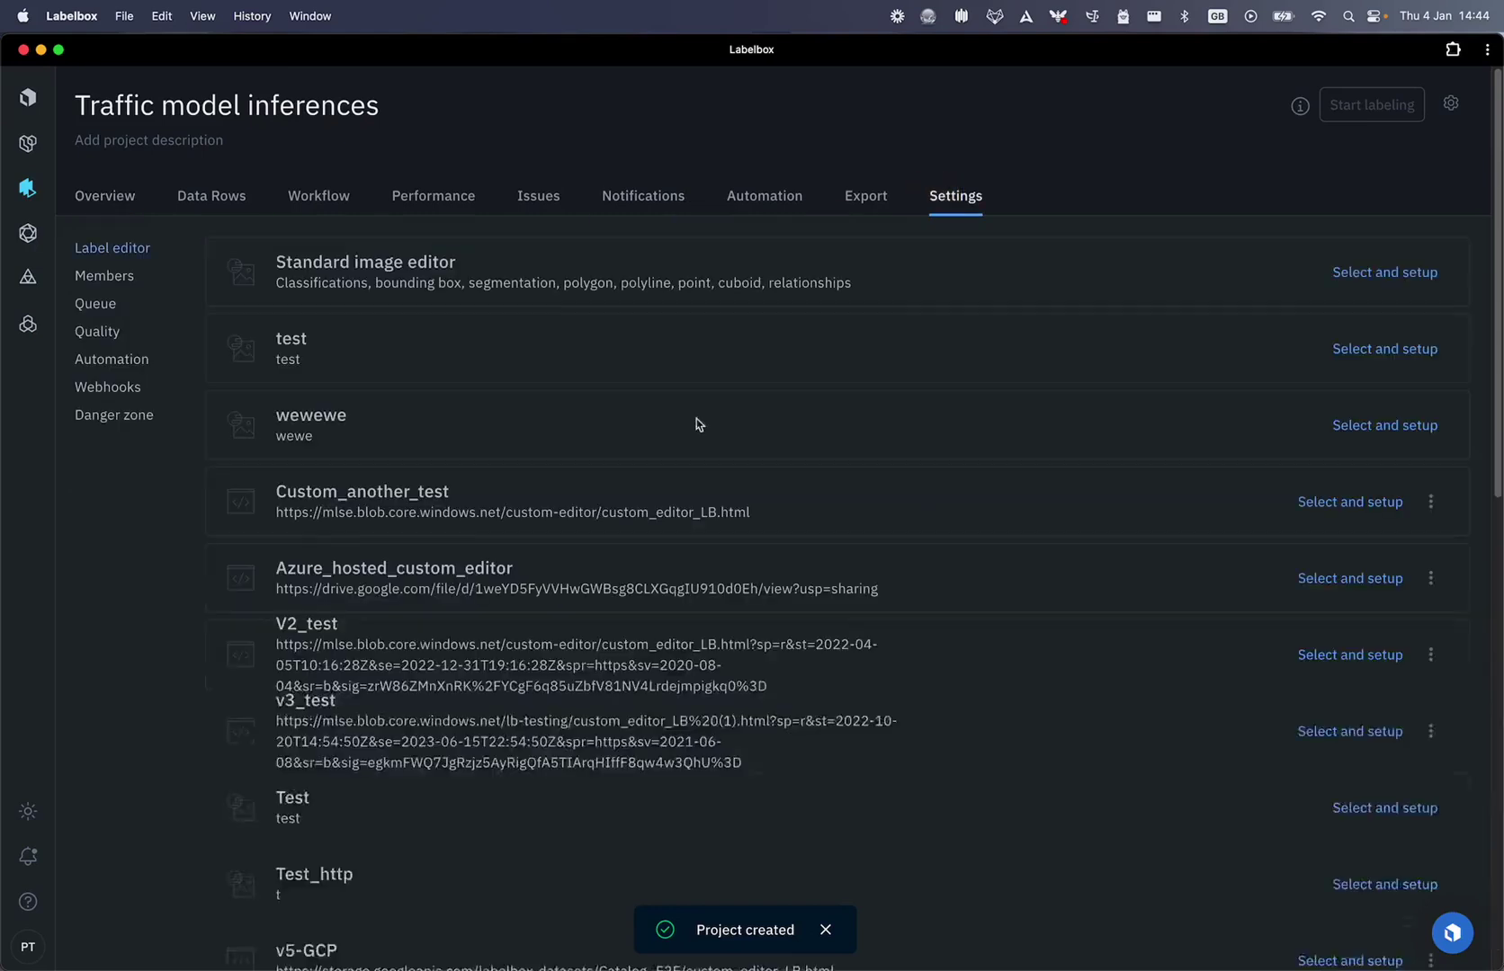
left_click(1368, 277)
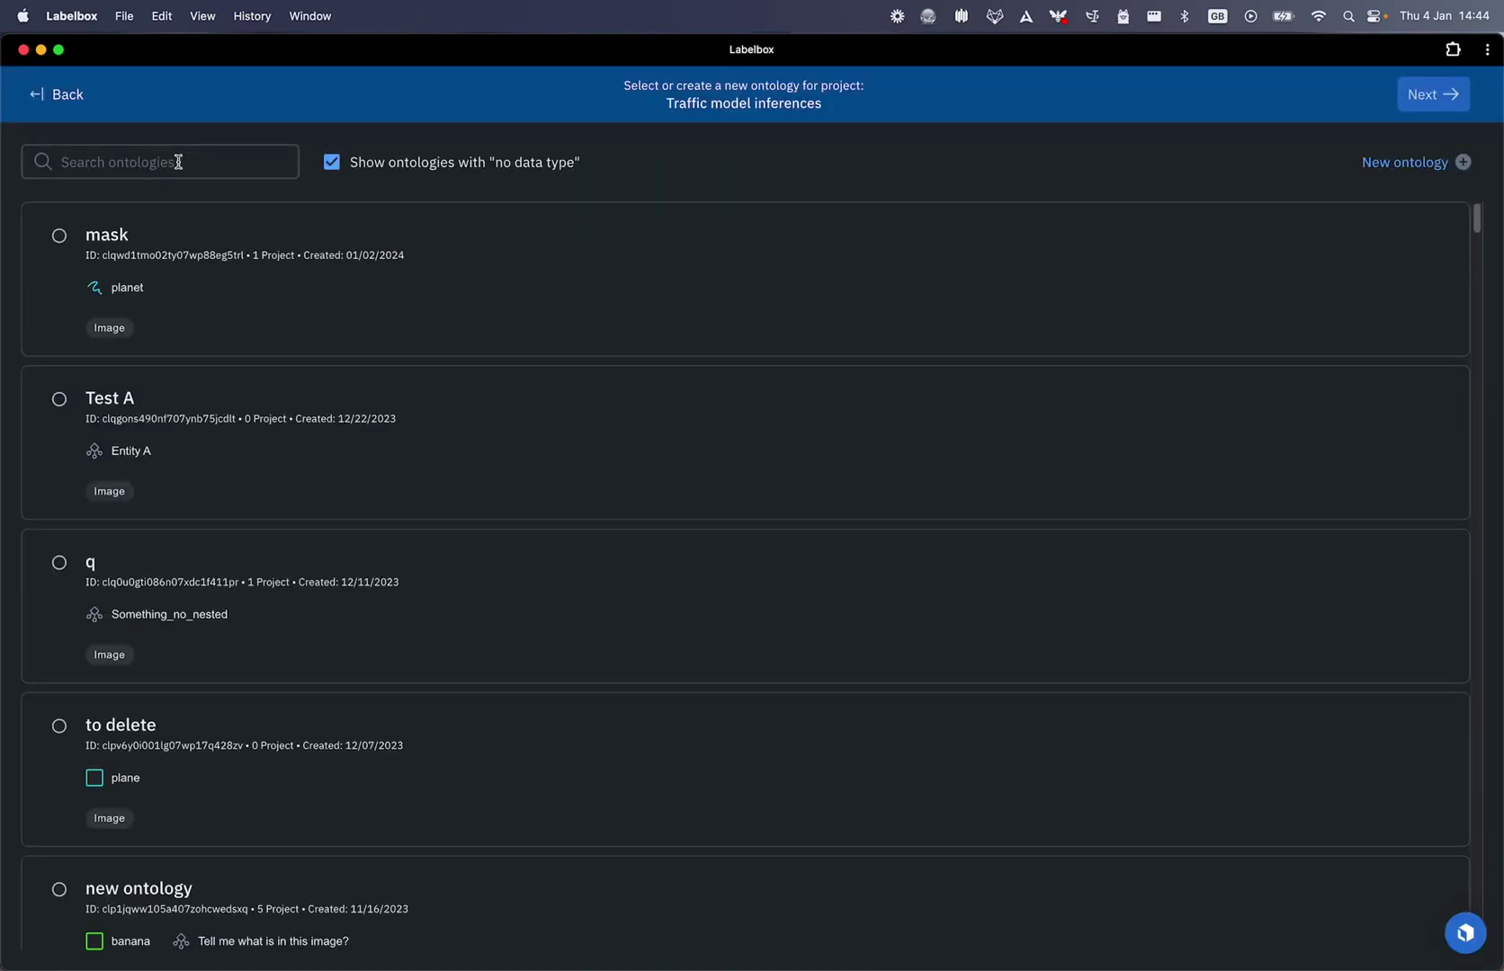
left_click(178, 161)
type("yolo")
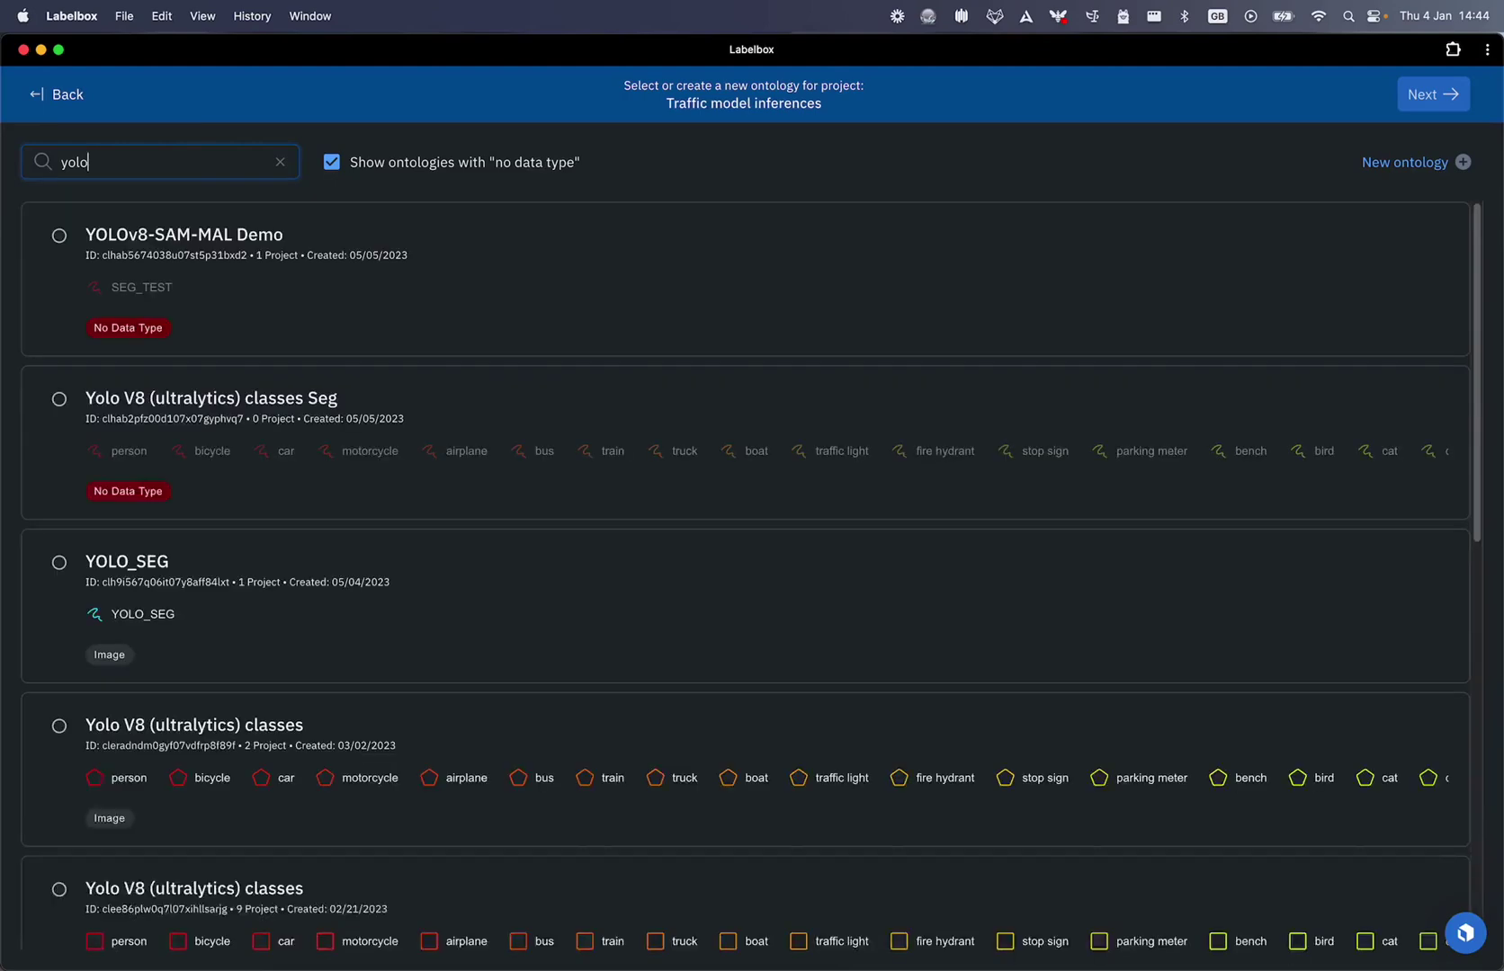
scroll(509, 501, "down", 7)
scroll(141, 461, "up", 2)
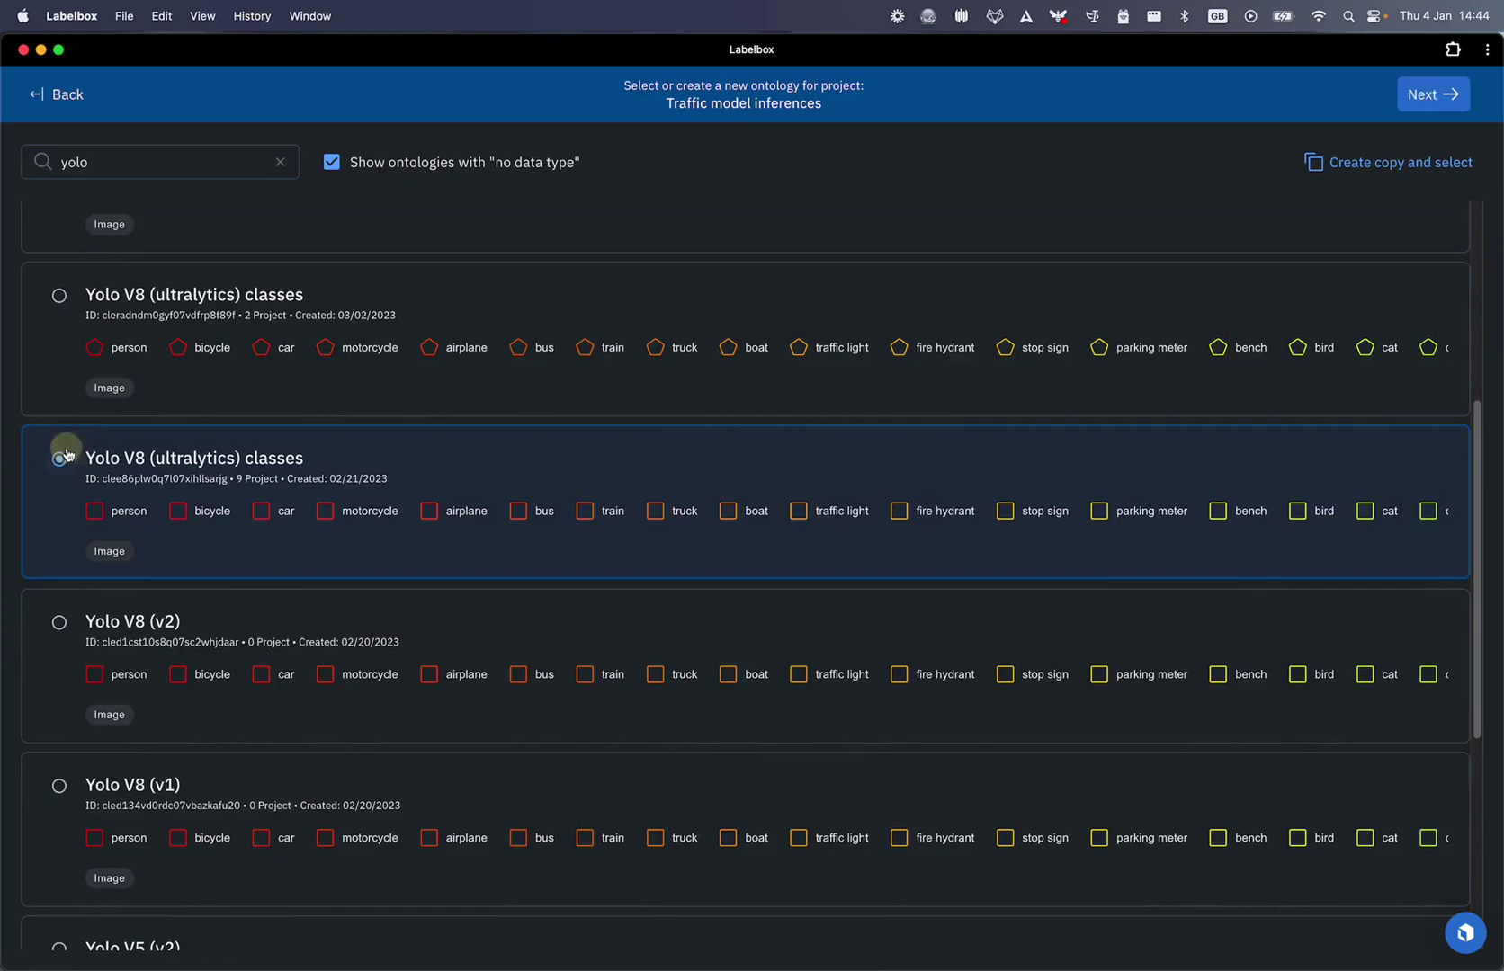
Attach the Yolo V8 (ultralytics) classes ontology to the project and save it.
left_click(61, 458)
left_click(1430, 94)
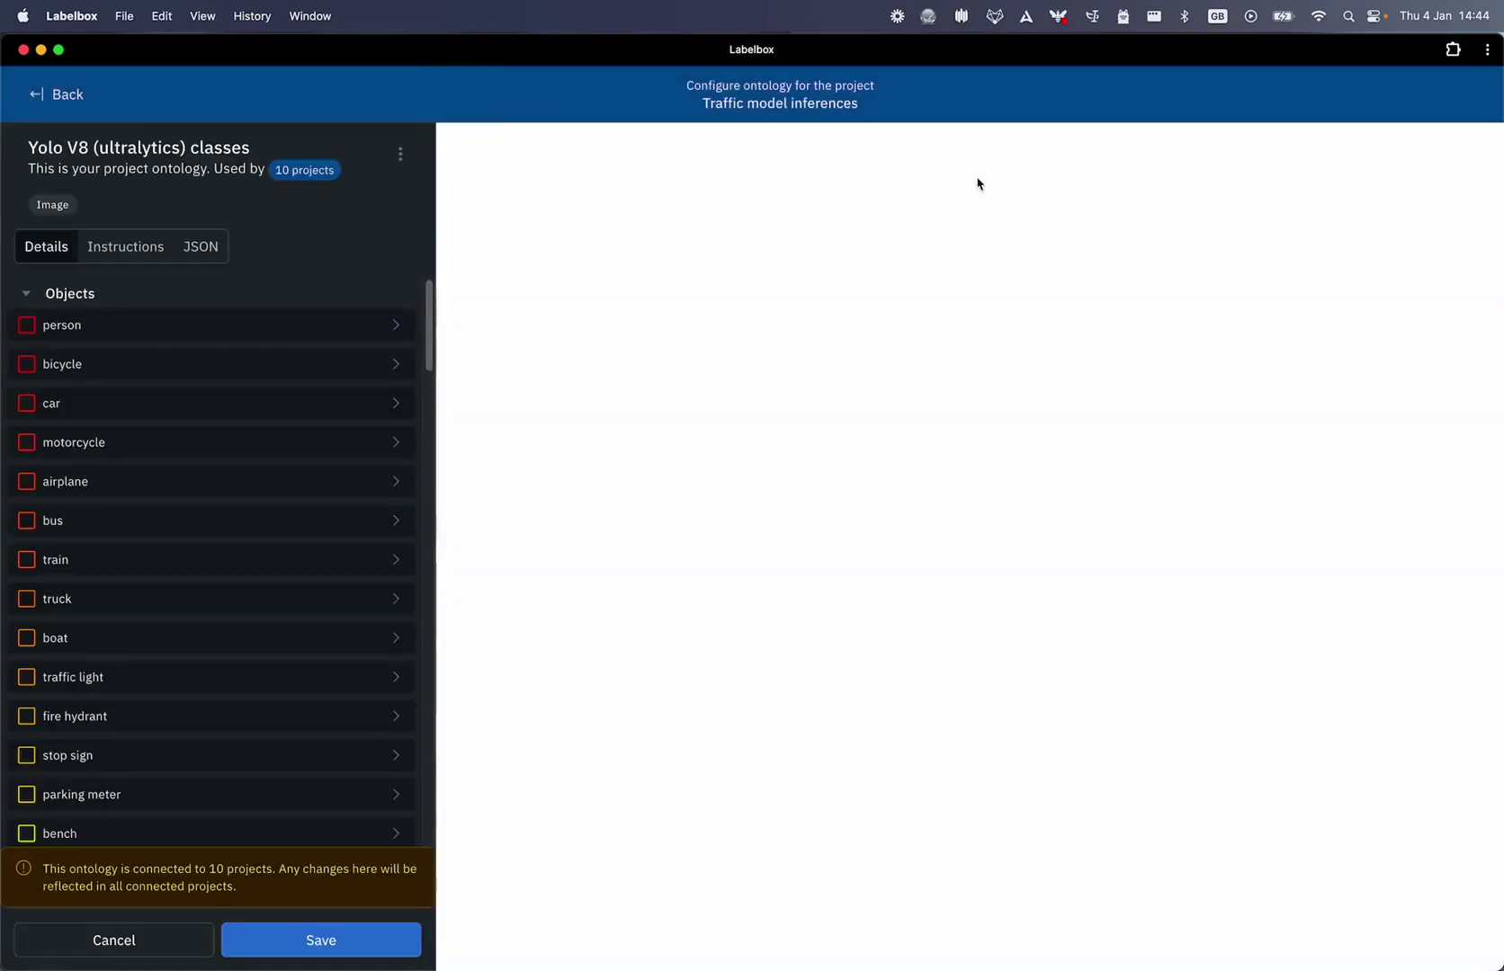
left_click(321, 939)
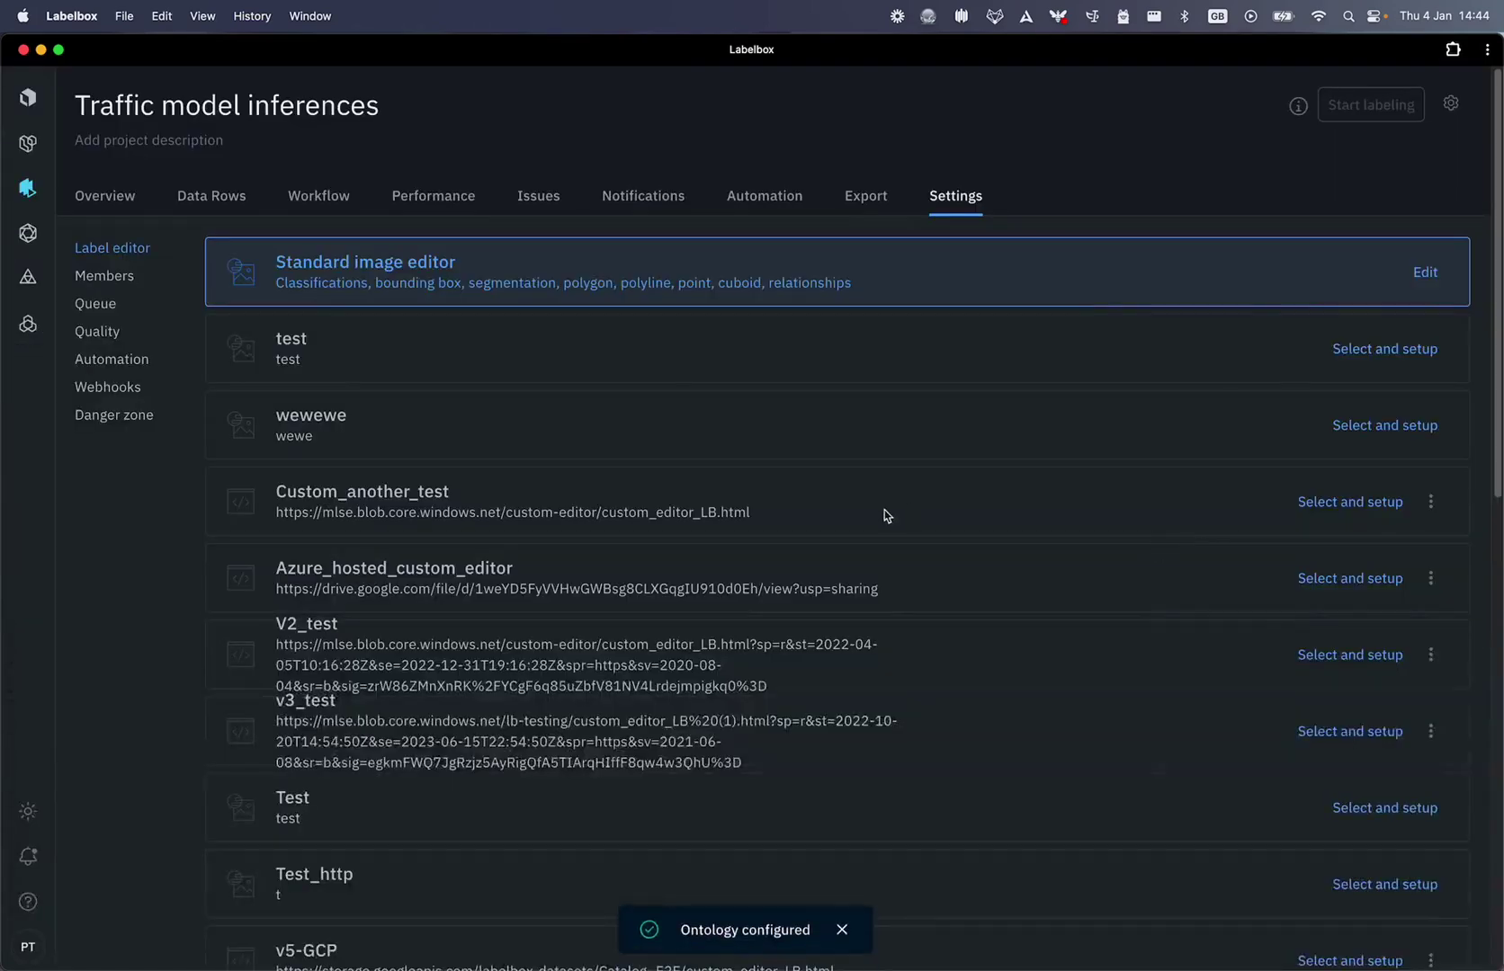
left_click(210, 193)
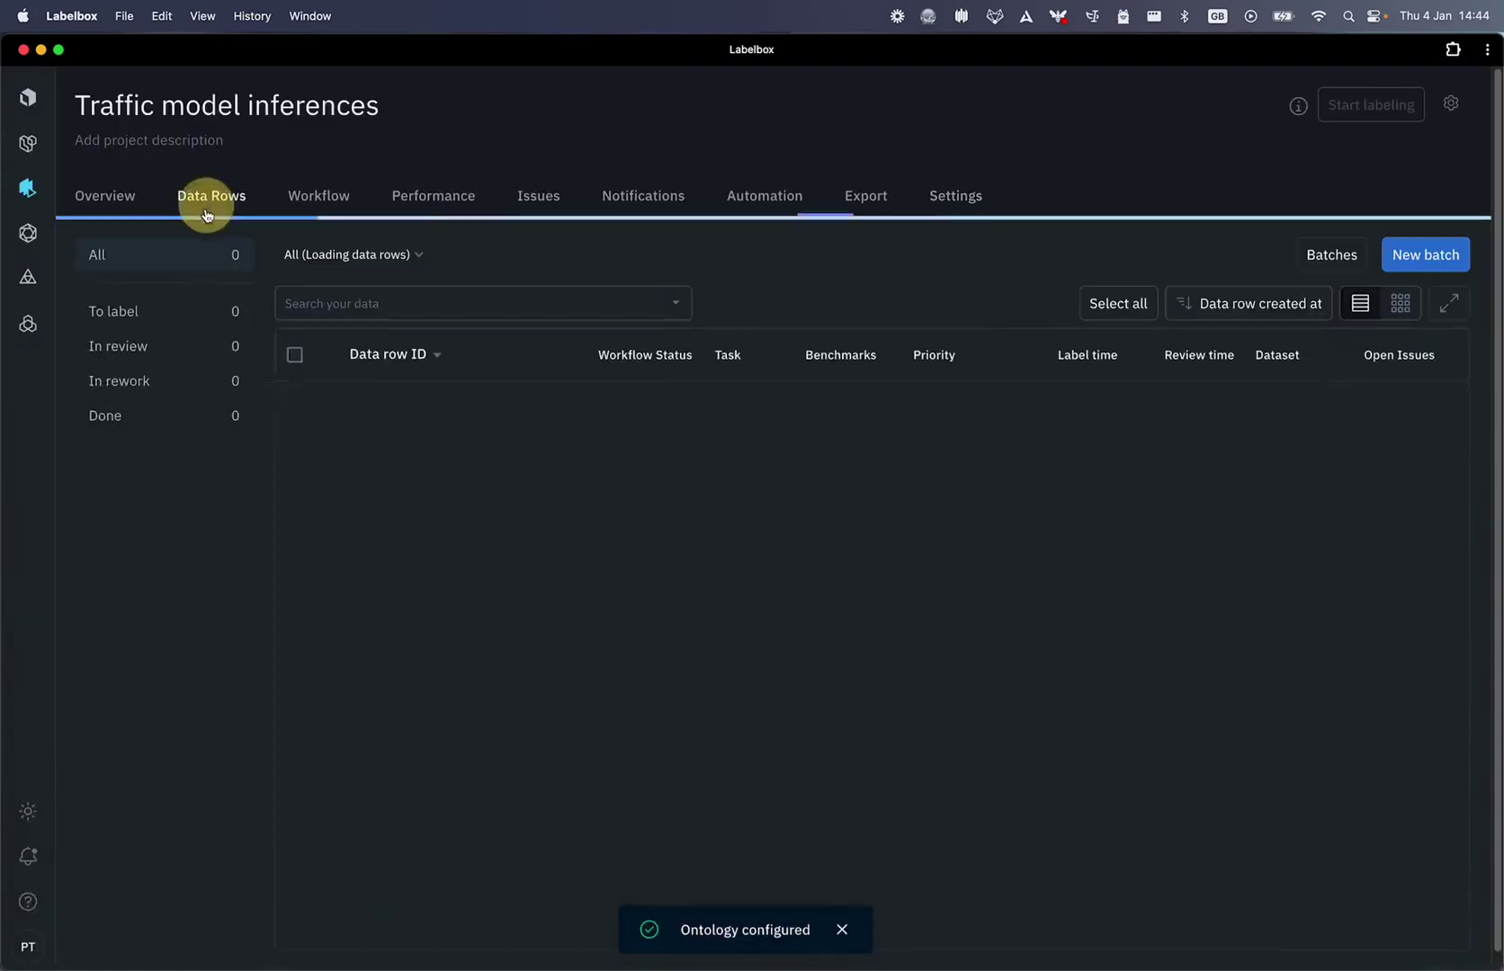
Start a new batch and send all 13 Traffic sample dataset images to the project.
left_click(1451, 256)
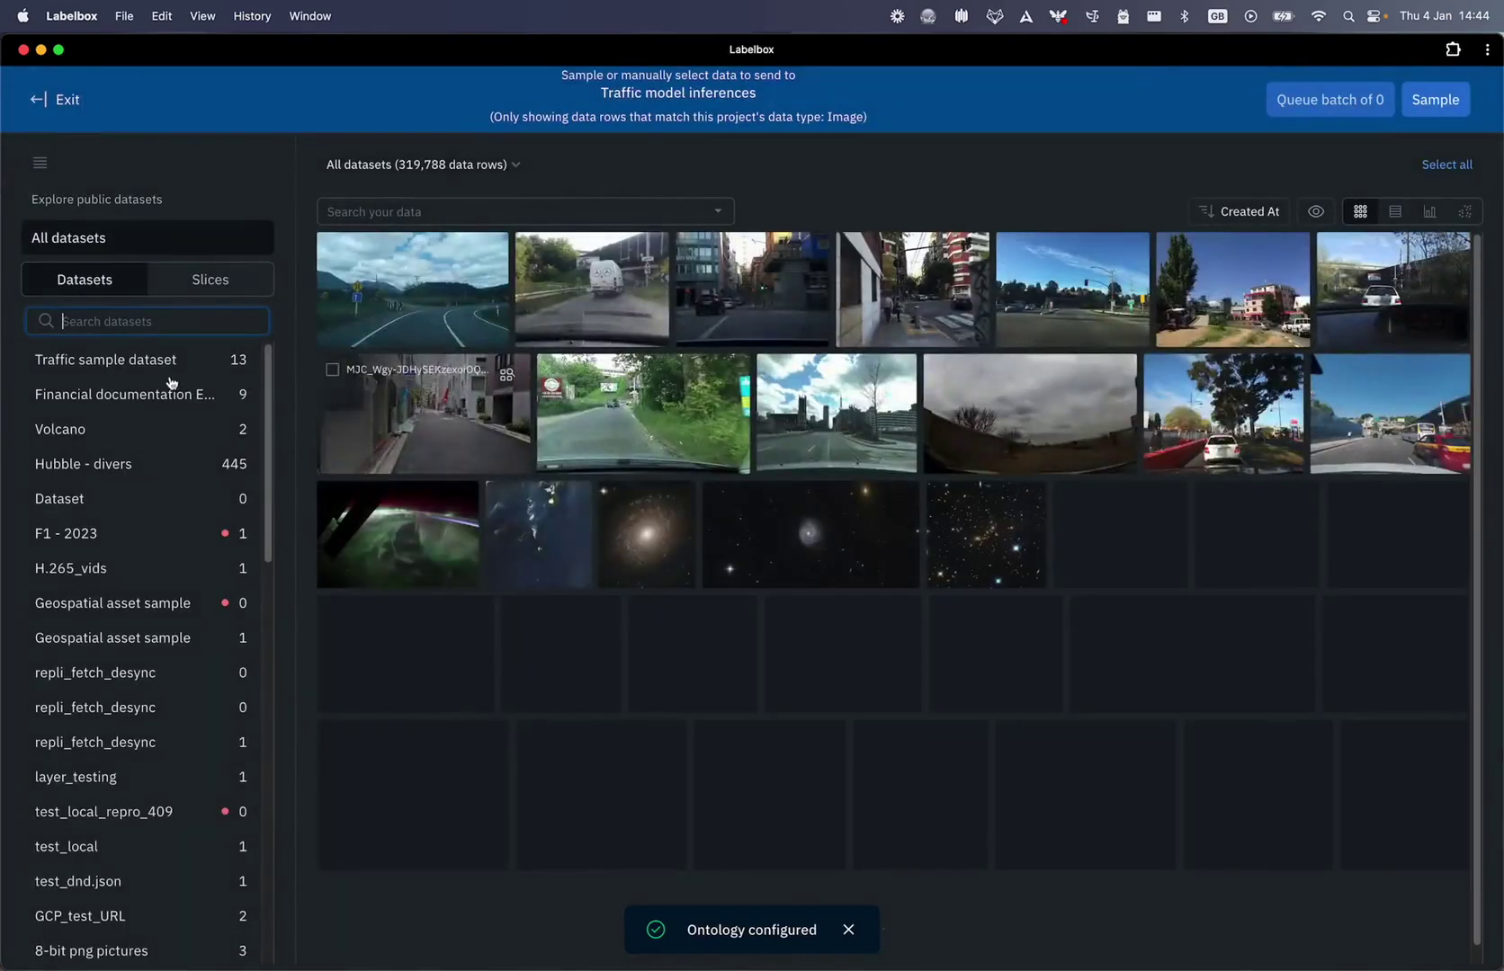
left_click(106, 360)
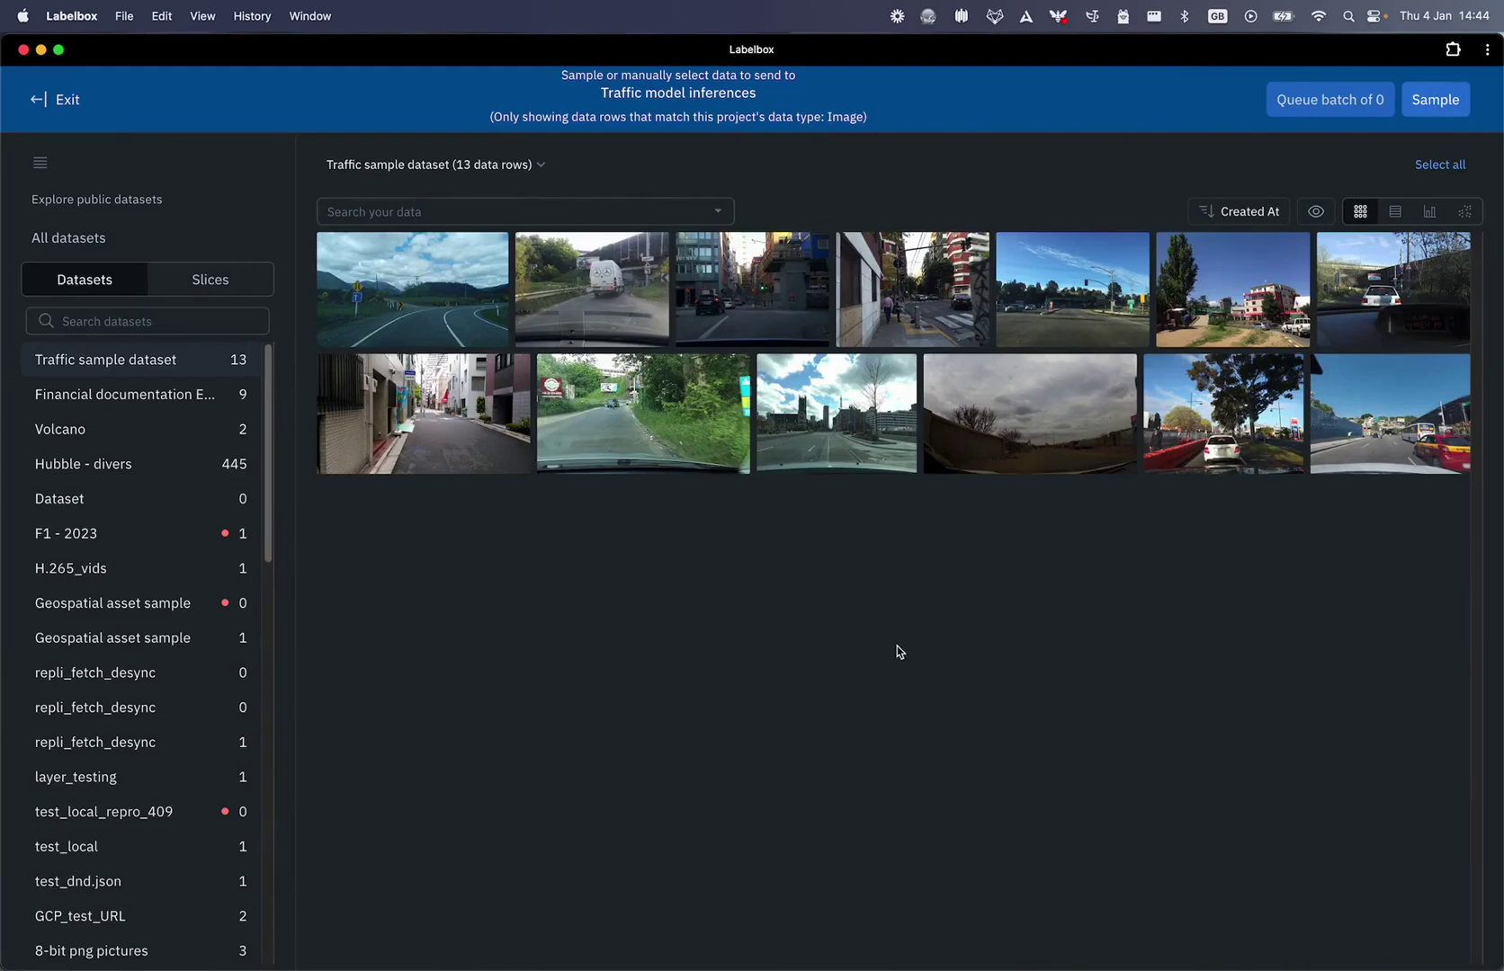
left_click(1421, 165)
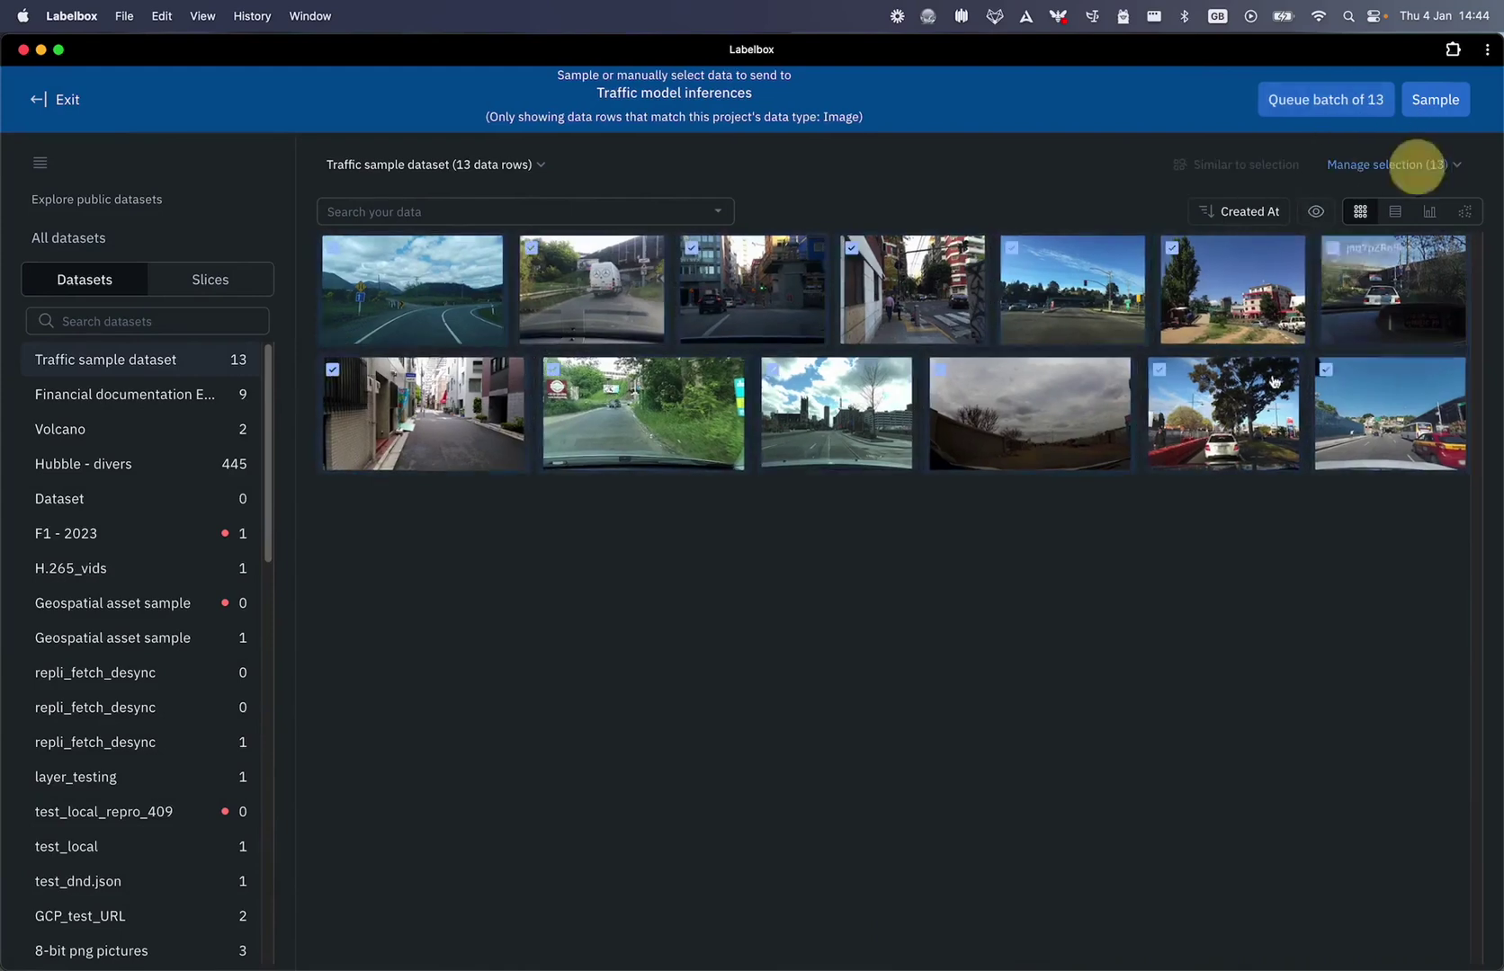
left_click(1342, 165)
left_click(1358, 194)
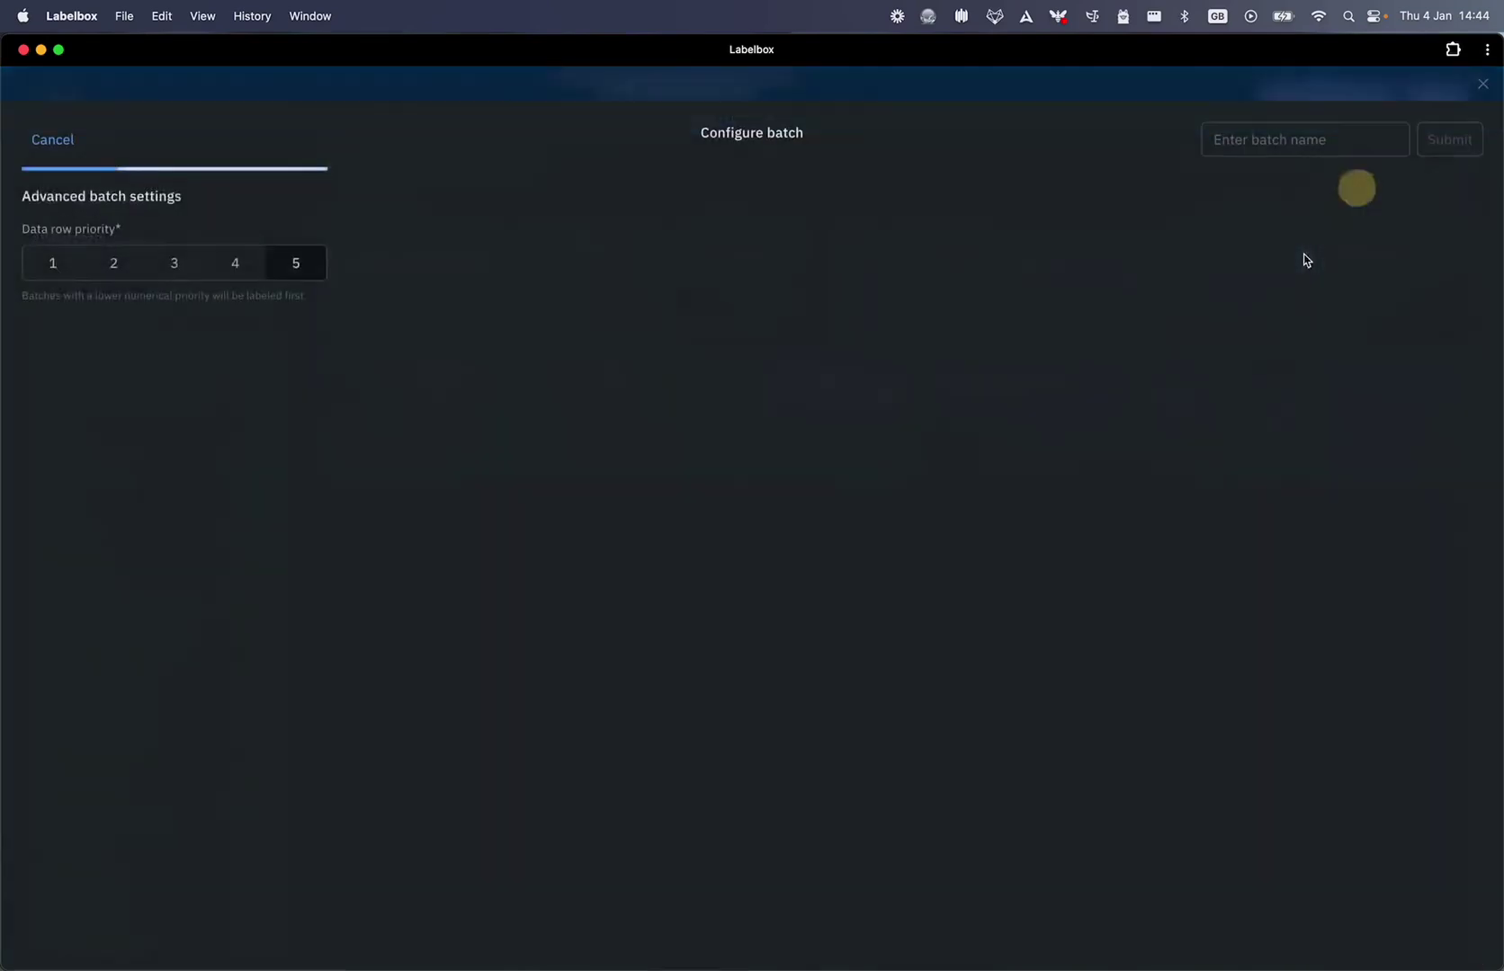
Use the suggested batch name and include YOLOv8 Object Detection model-run predictions.
key("super+v")
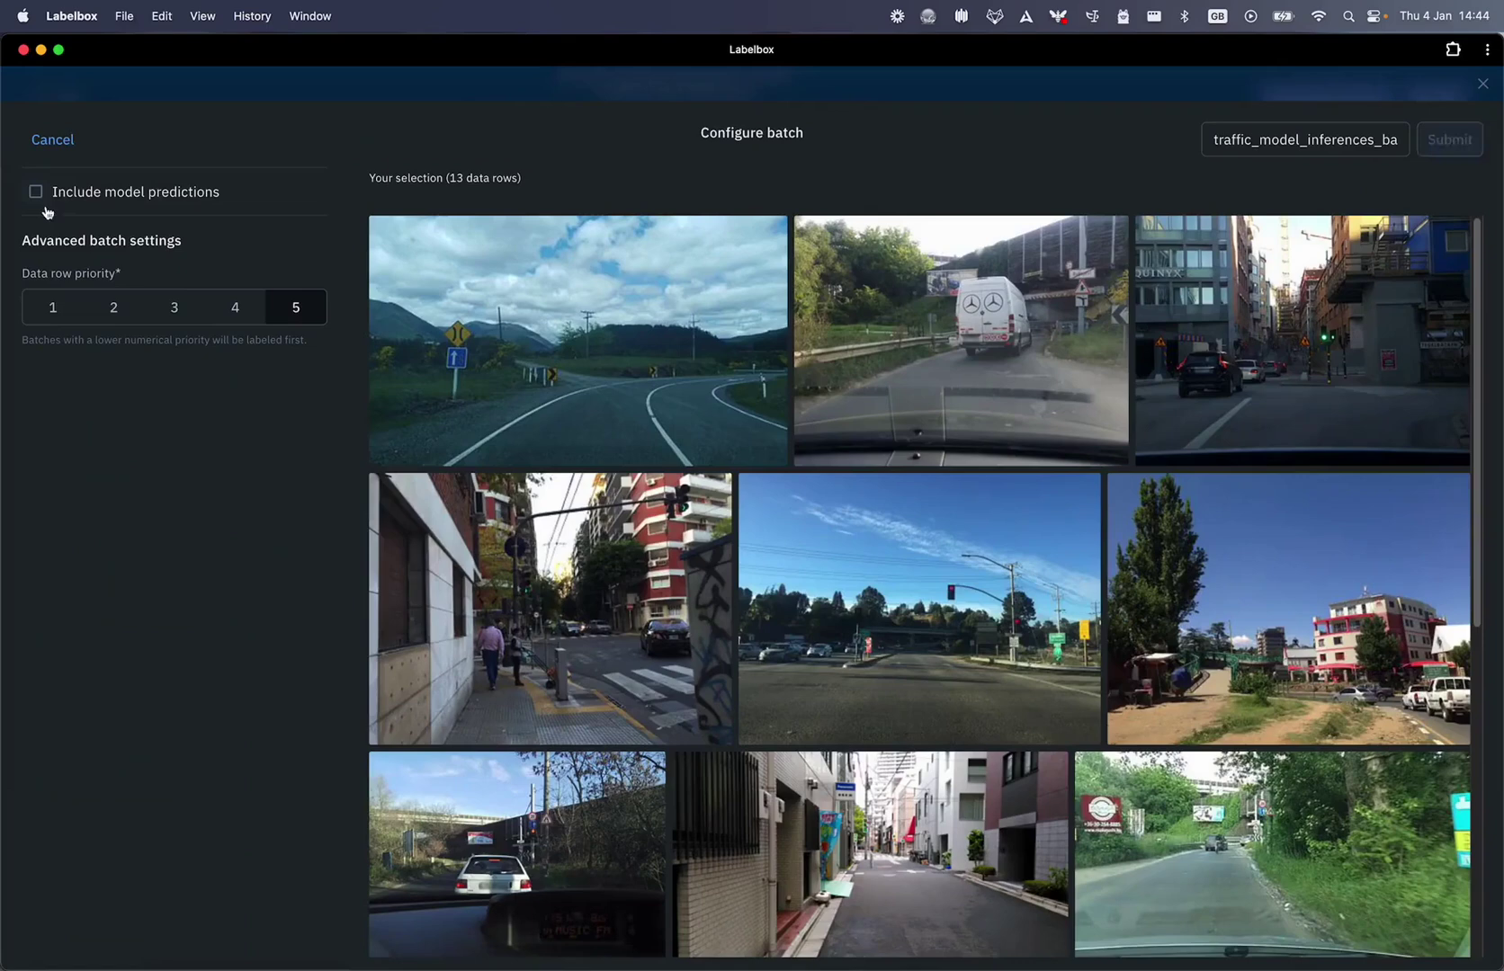
left_click(144, 193)
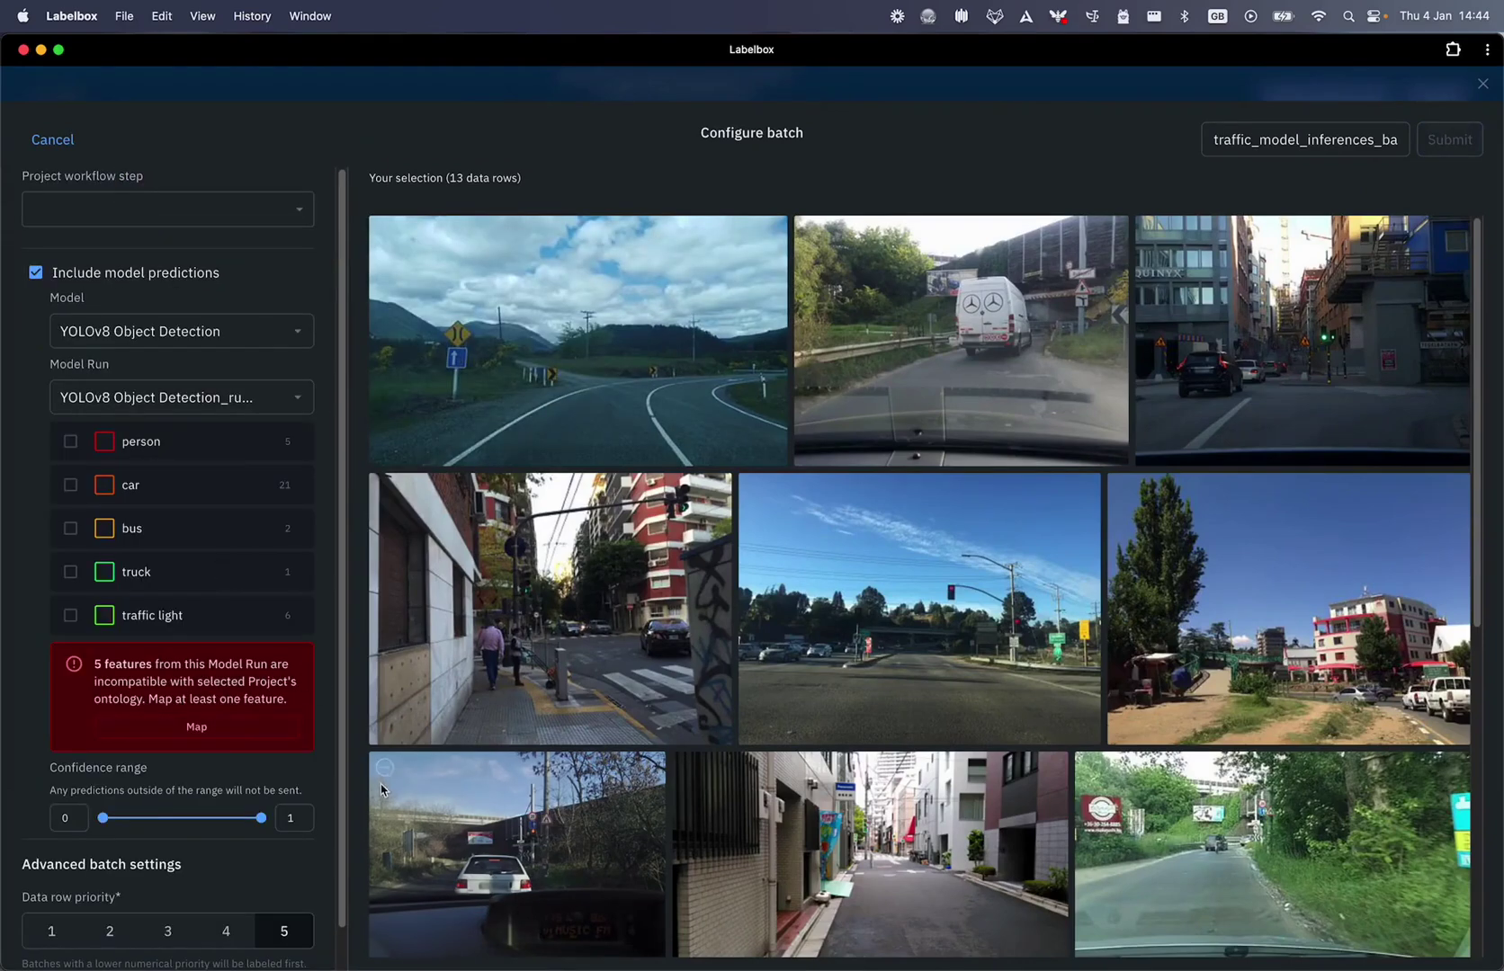
scroll(240, 749, "down", 2)
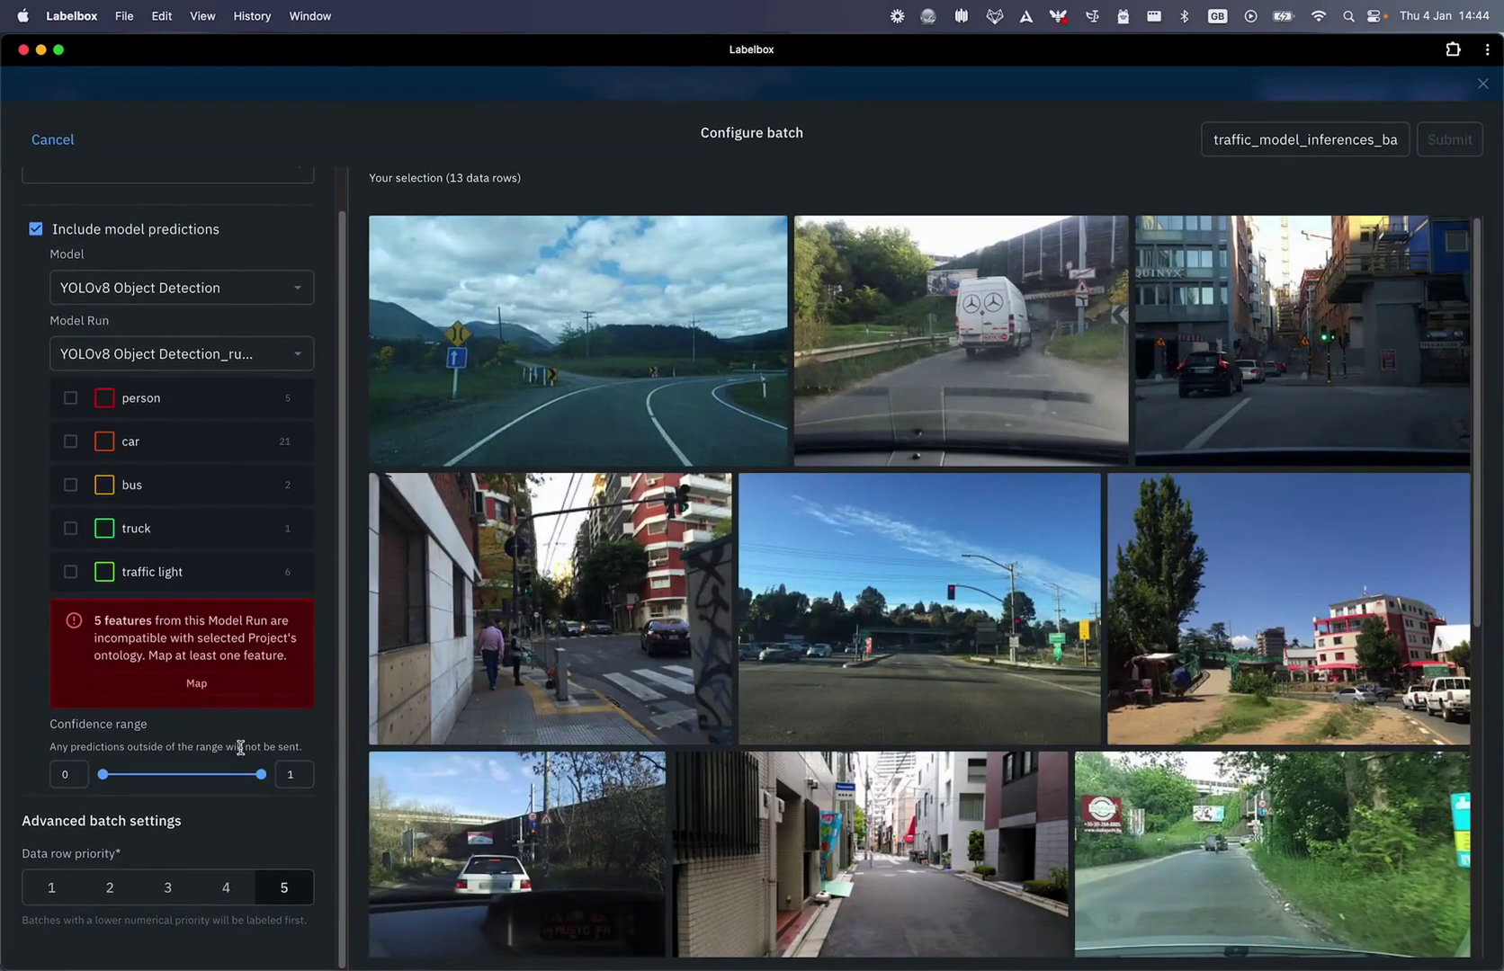
Map incoming person to the project's person and remove the mistaken car and bus-to-bicycle mappings.
left_click(222, 685)
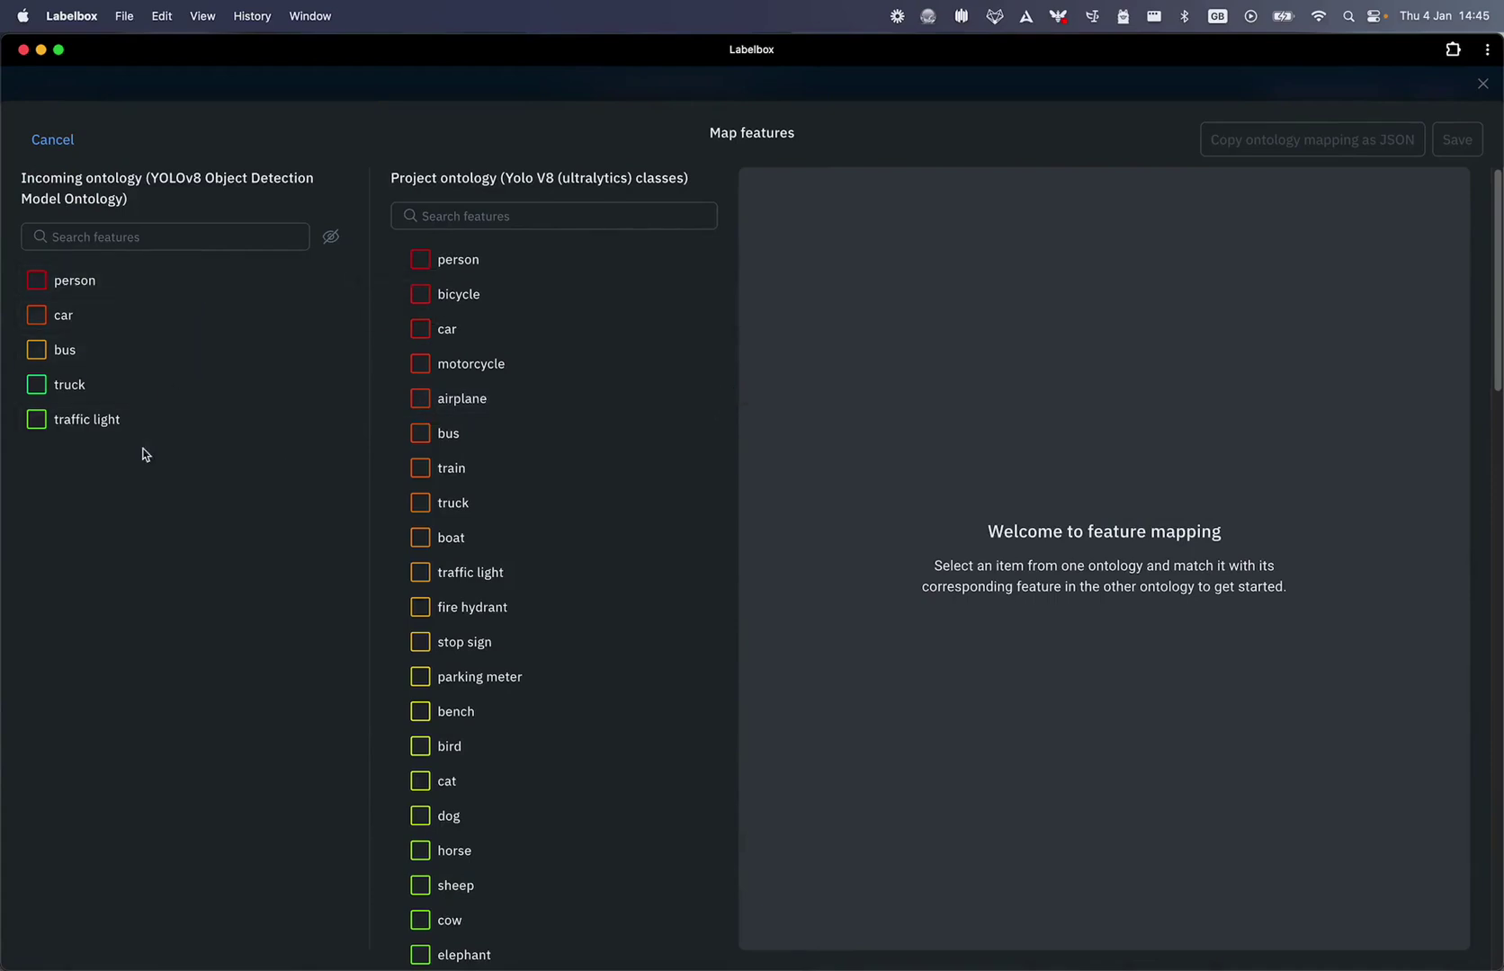
left_click(79, 279)
left_click(448, 259)
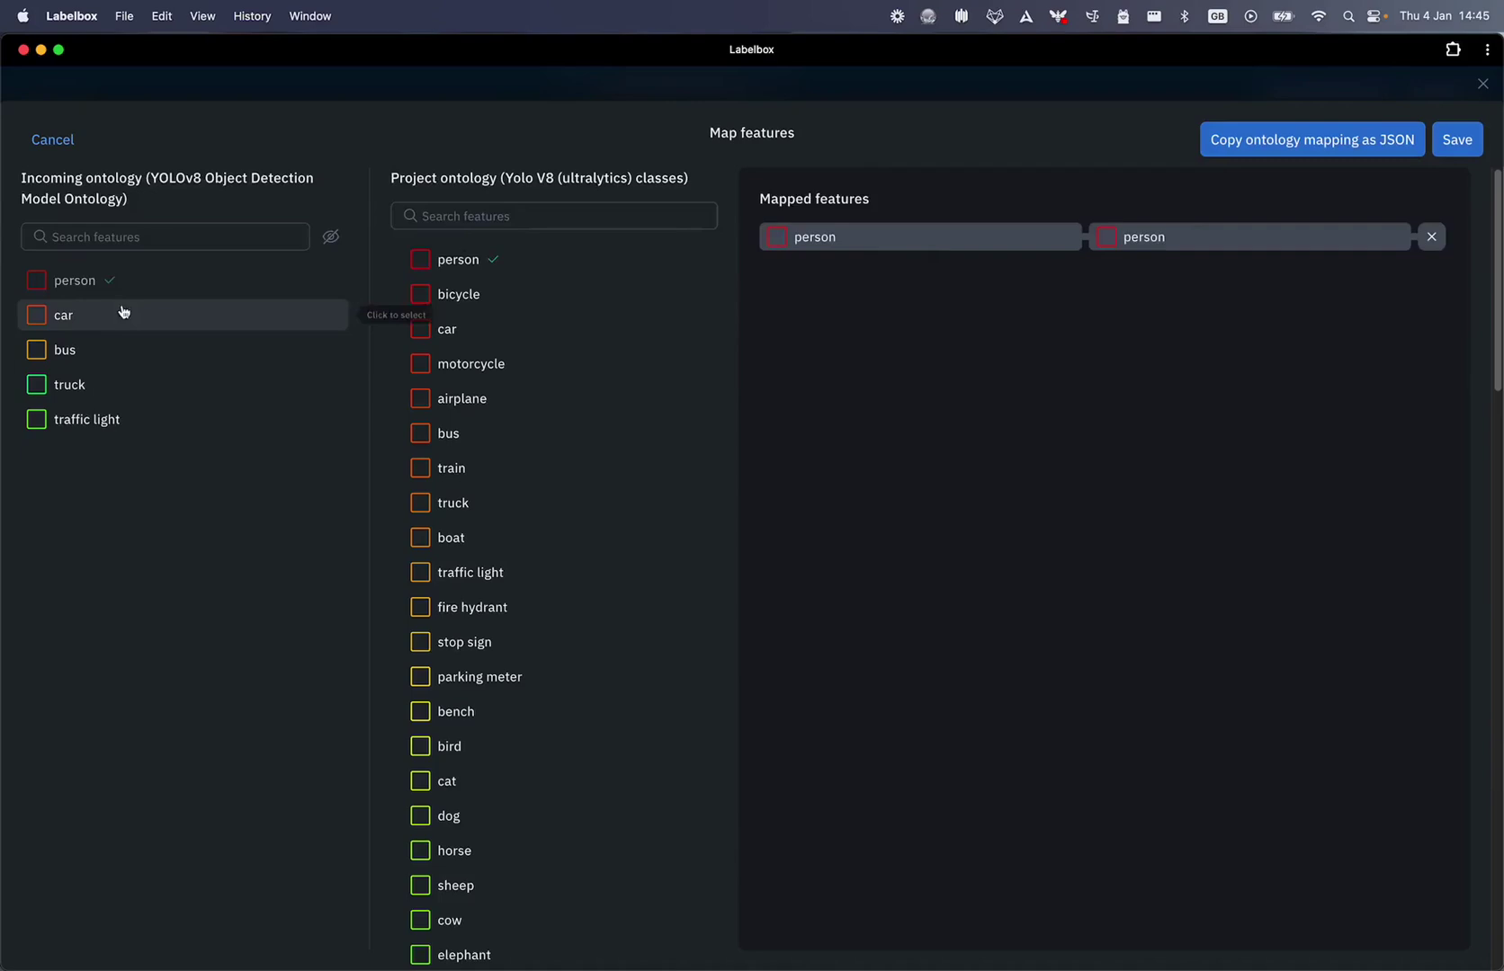
left_click(116, 312)
left_click(441, 294)
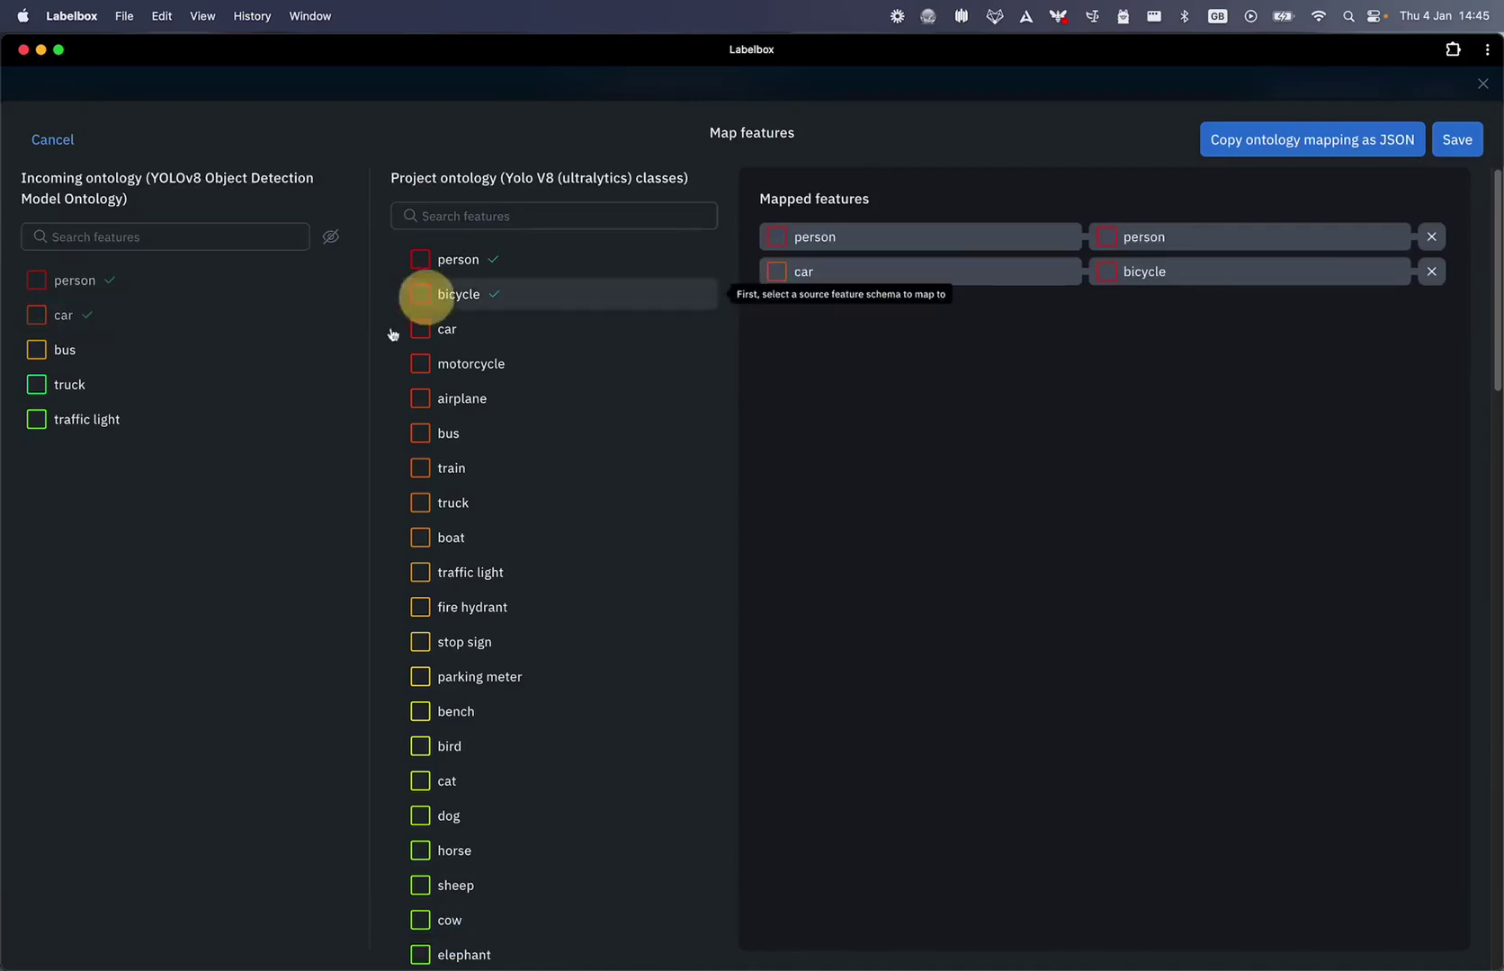
left_click(63, 356)
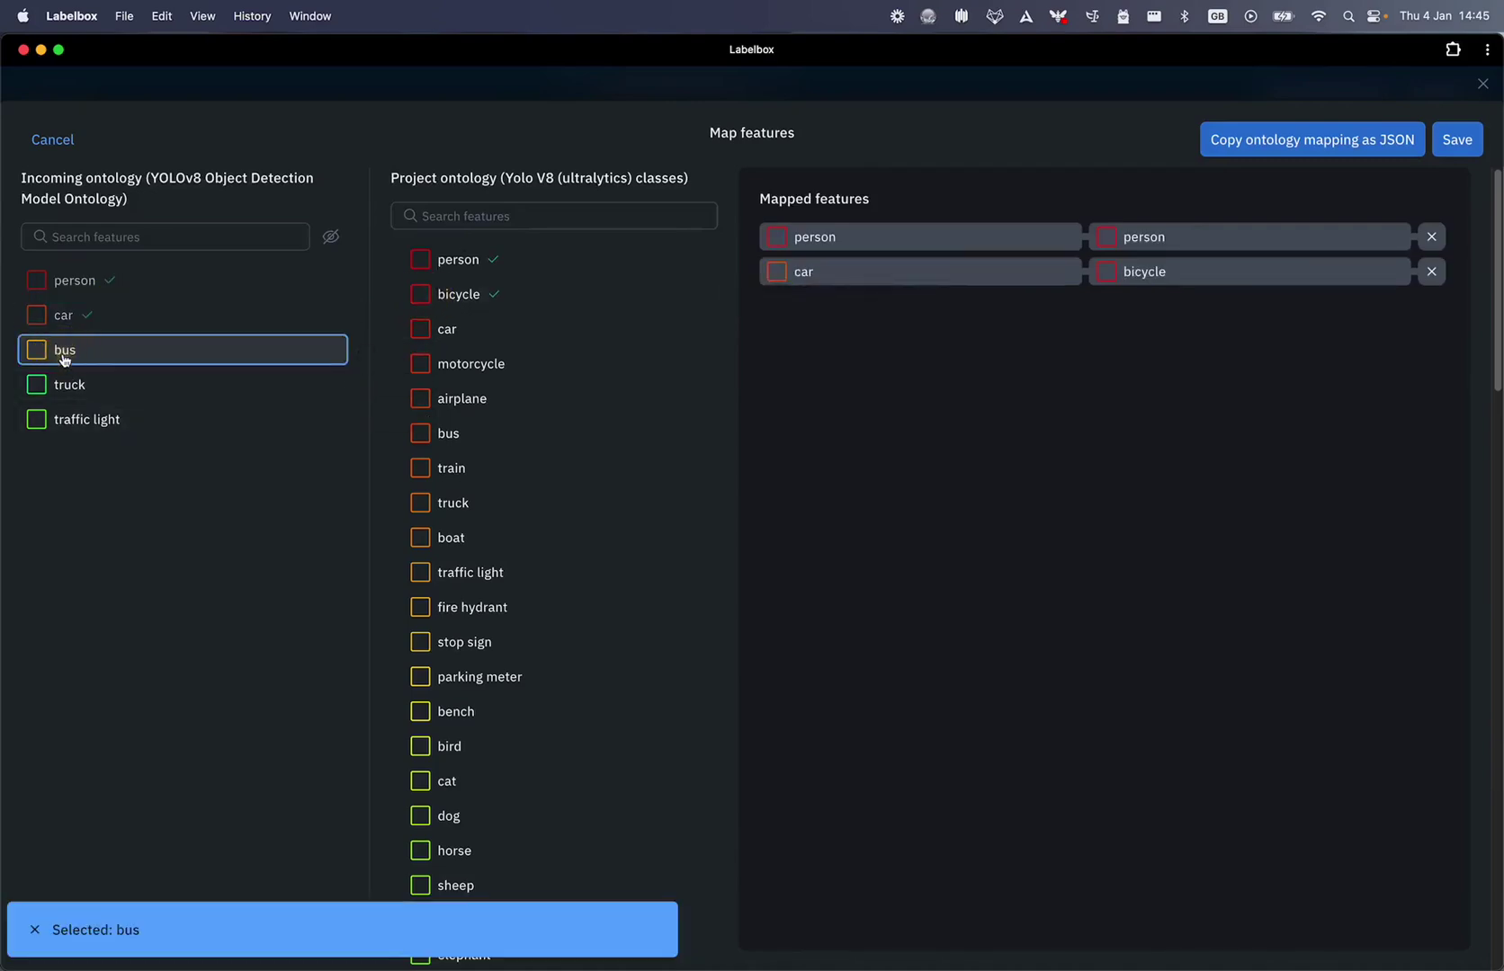
left_click(434, 296)
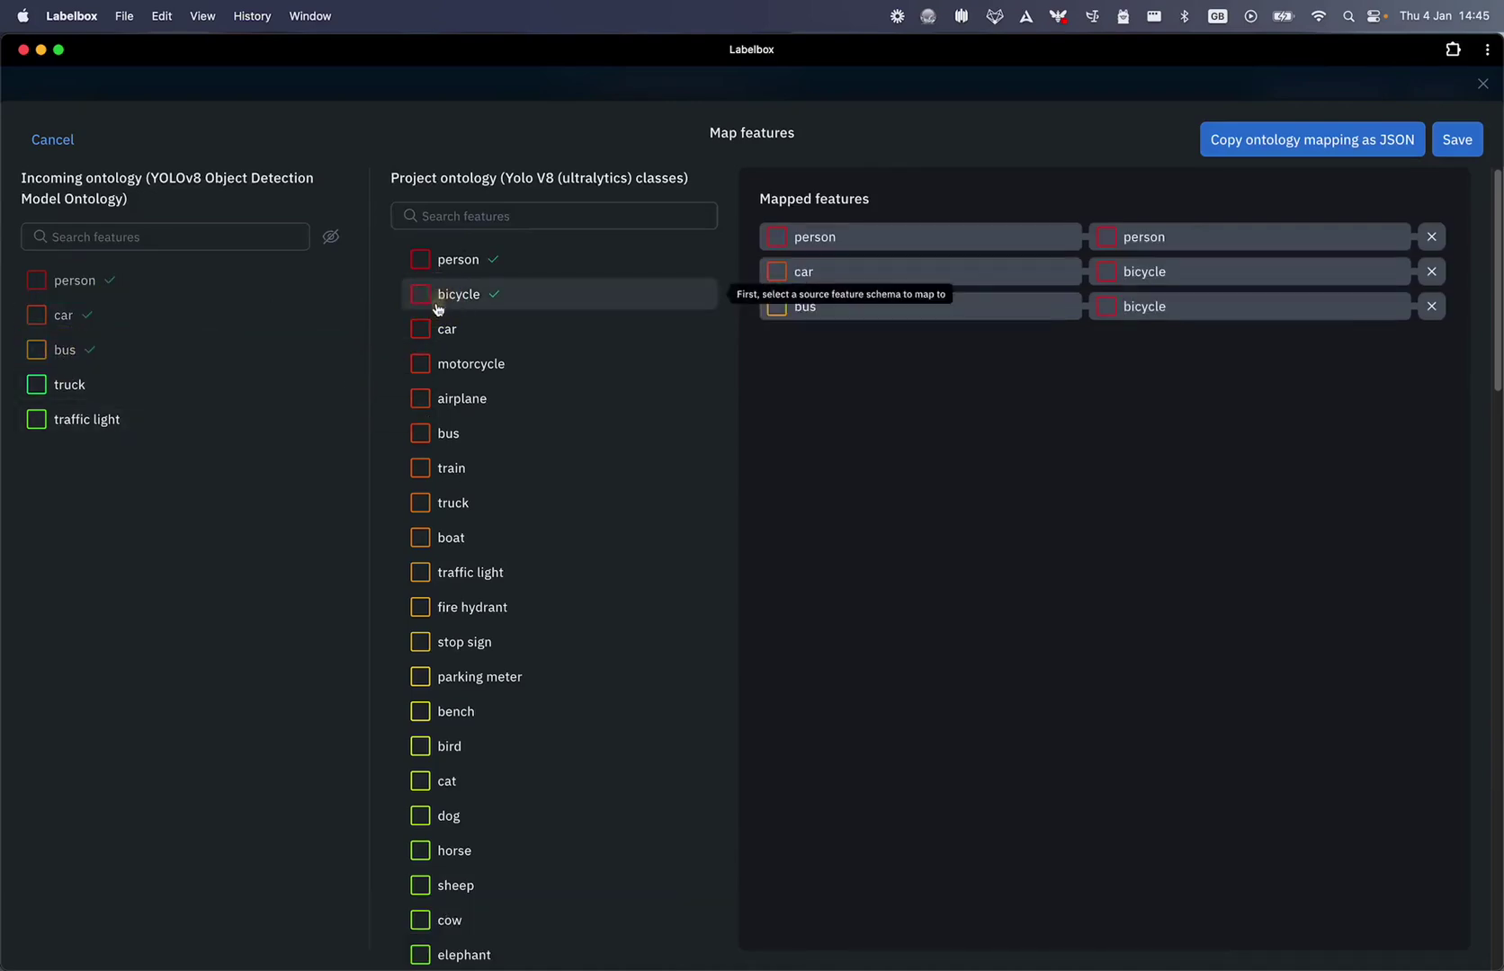
left_click(1431, 271)
left_click(1431, 271)
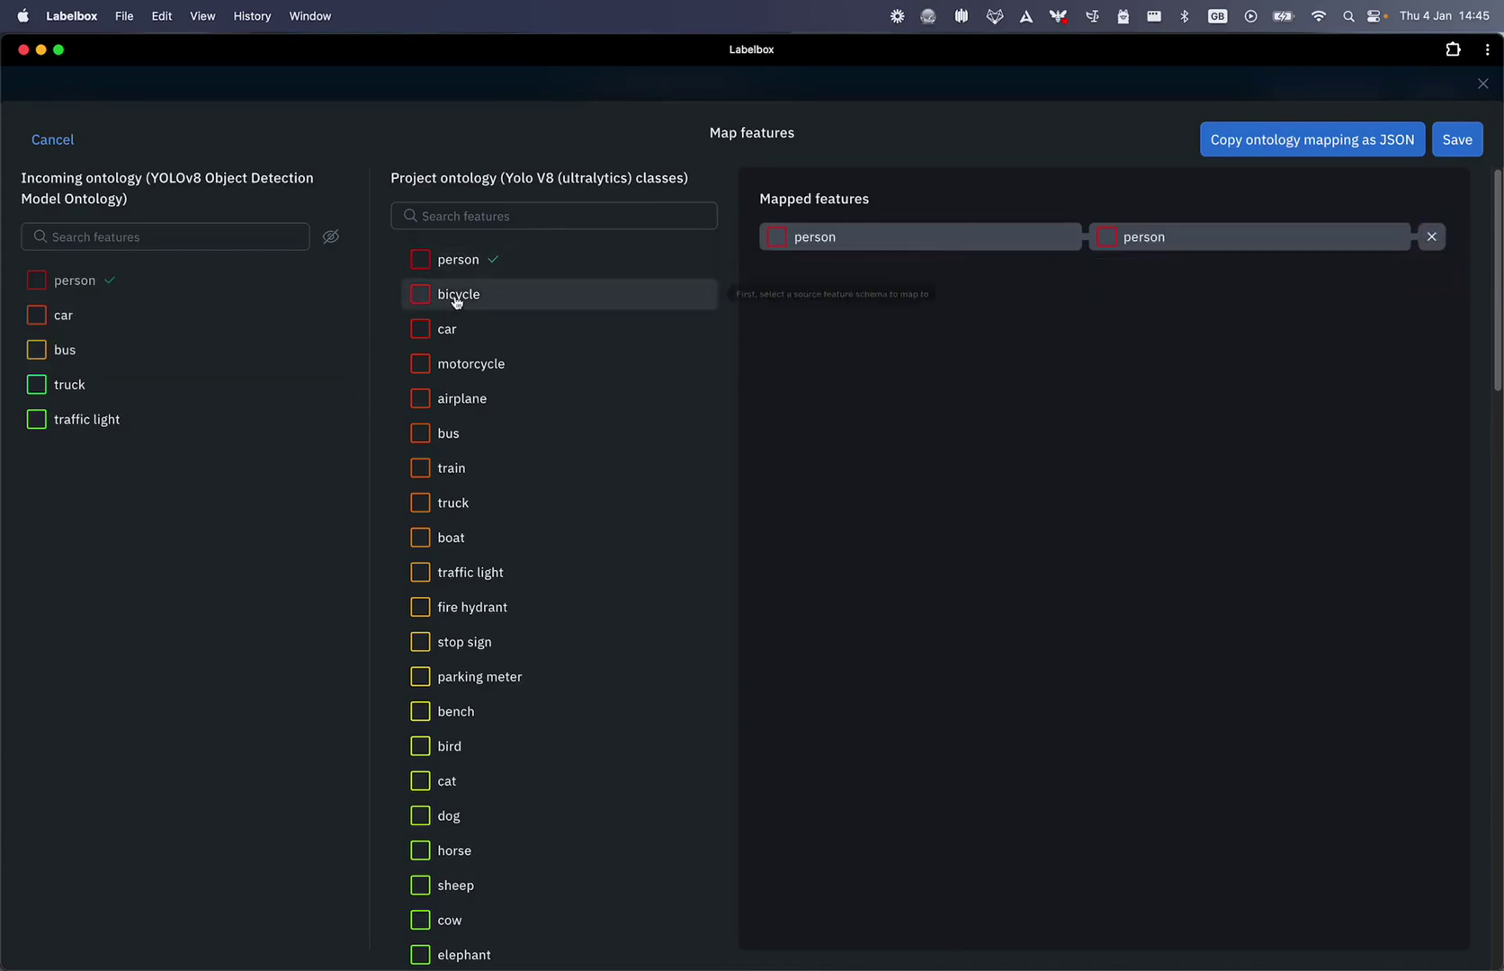
Map car, bus, truck and traffic light to their matching project classes and save the mapping.
left_click(529, 331)
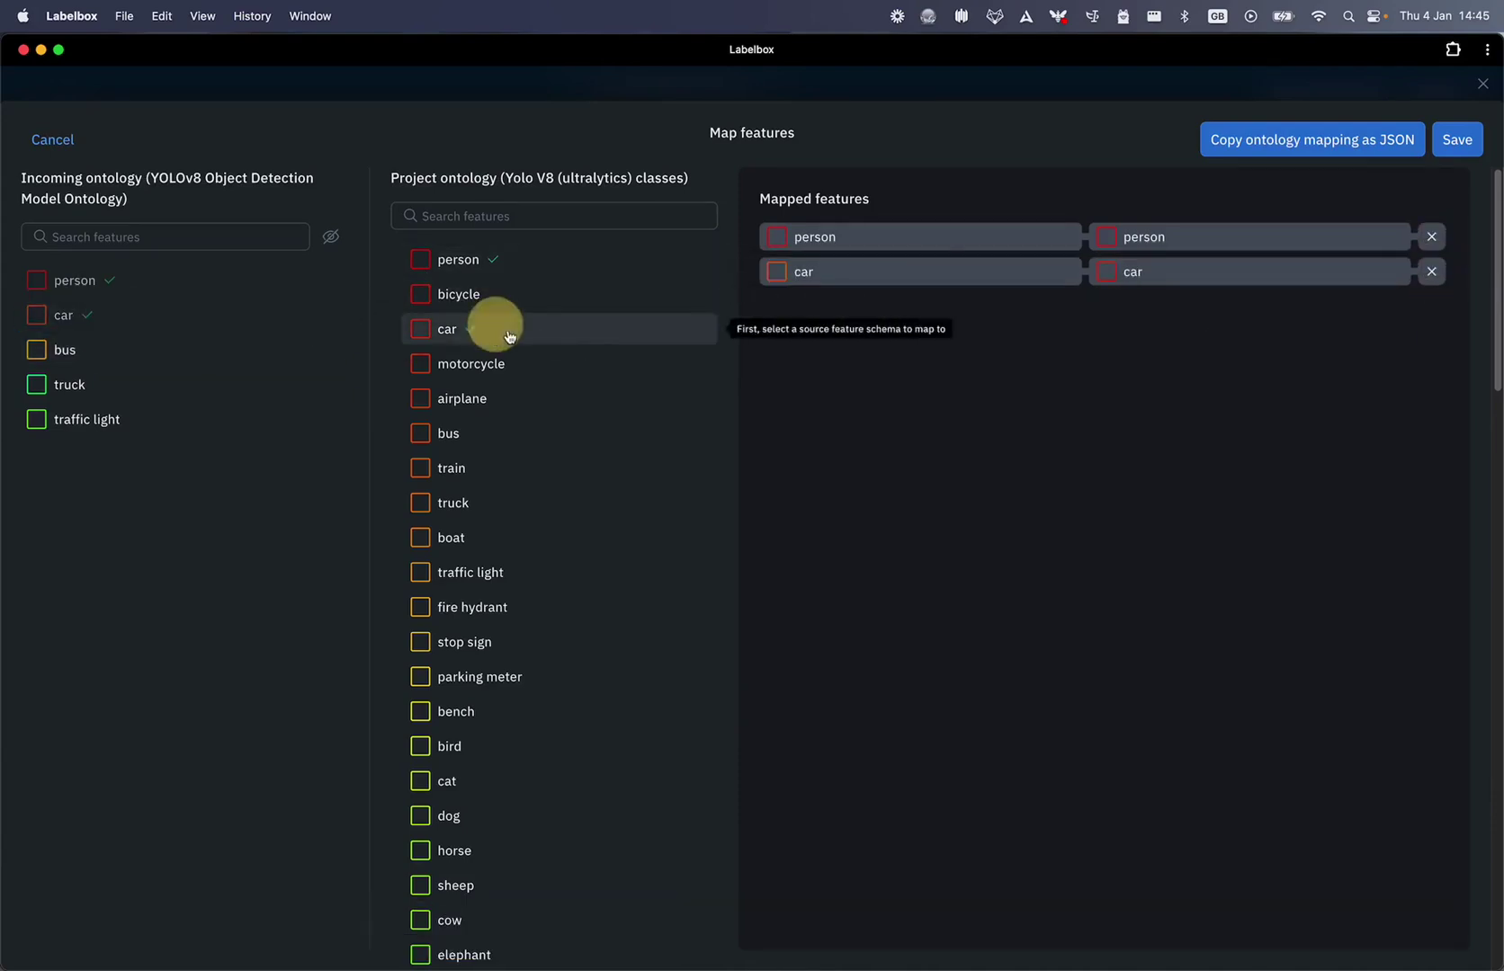
left_click(126, 349)
left_click(472, 433)
scroll(488, 670, "down", 2)
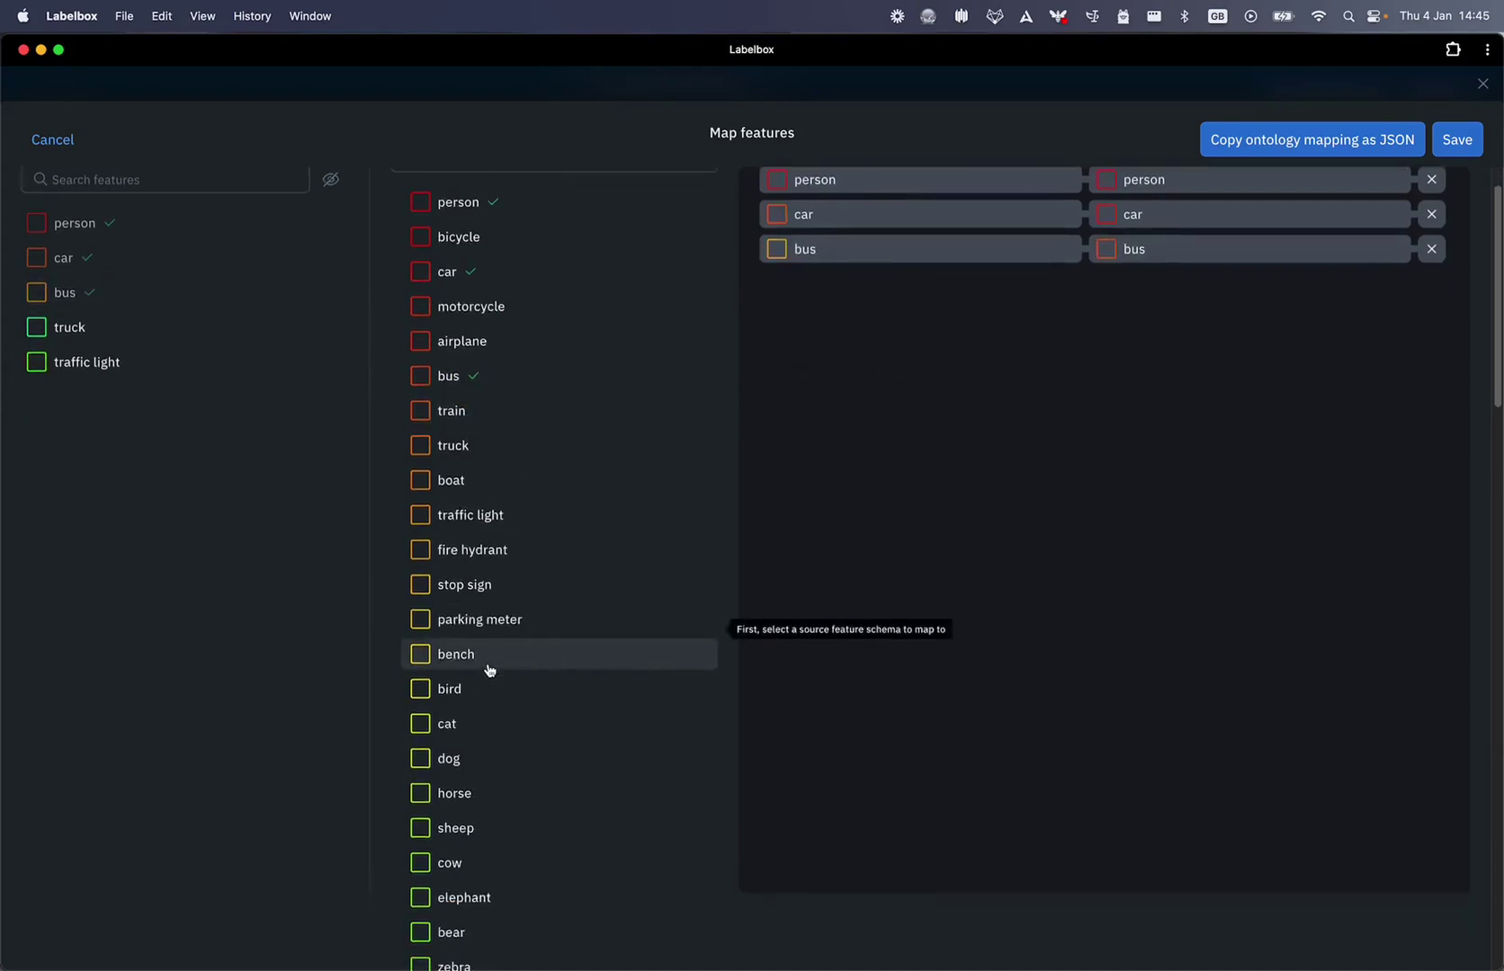
scroll(488, 670, "down", 3)
scroll(513, 614, "up", 5)
left_click(108, 385)
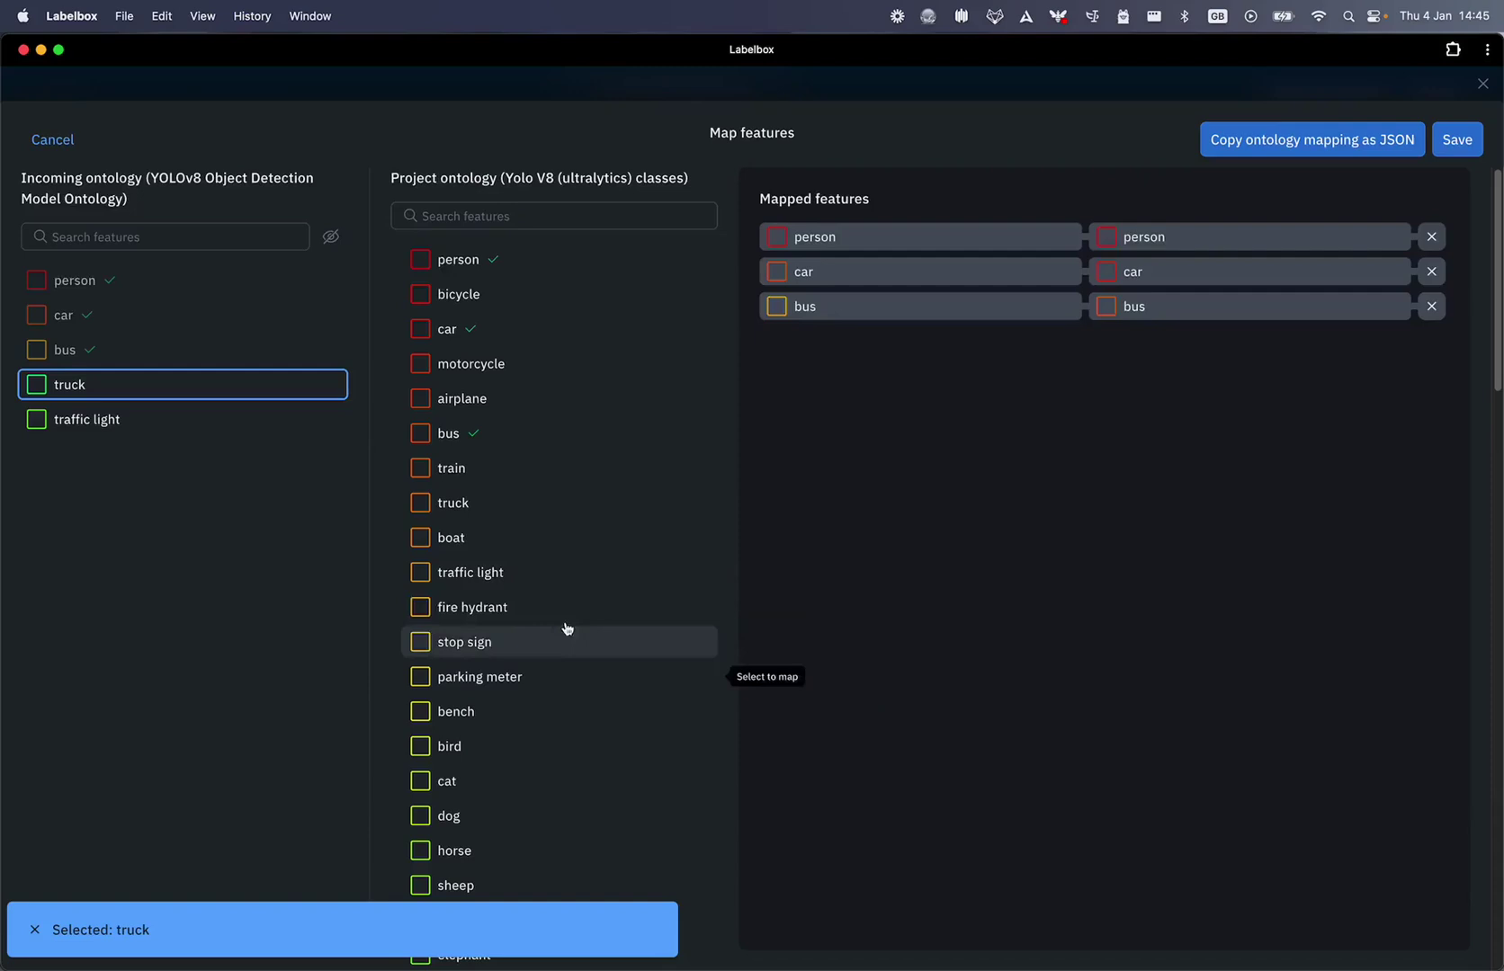
left_click(502, 503)
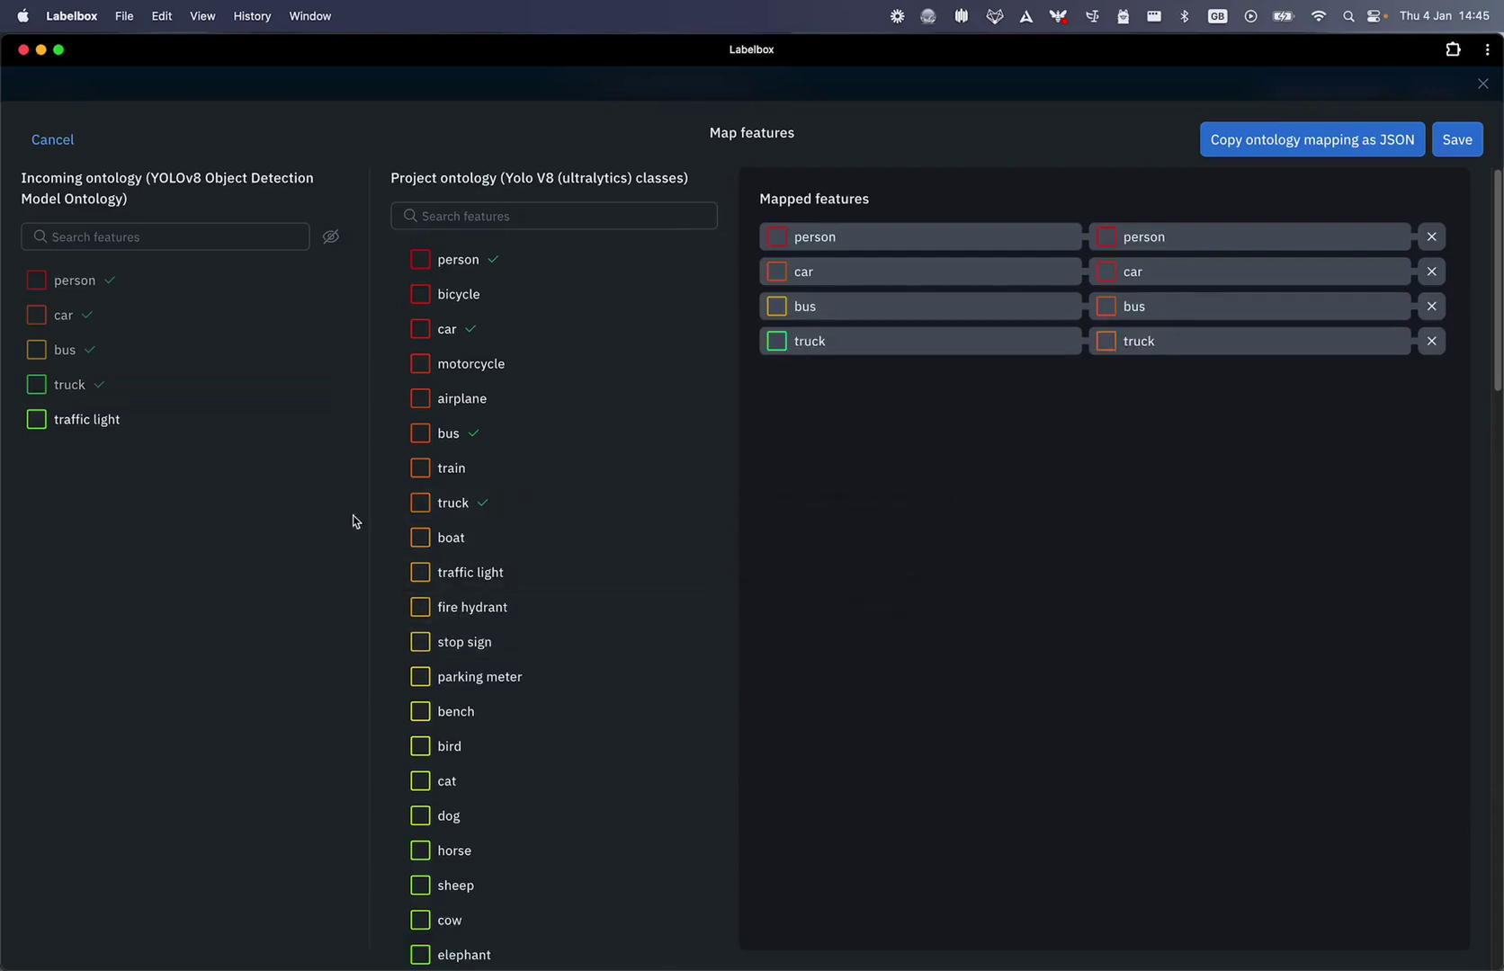
left_click(88, 419)
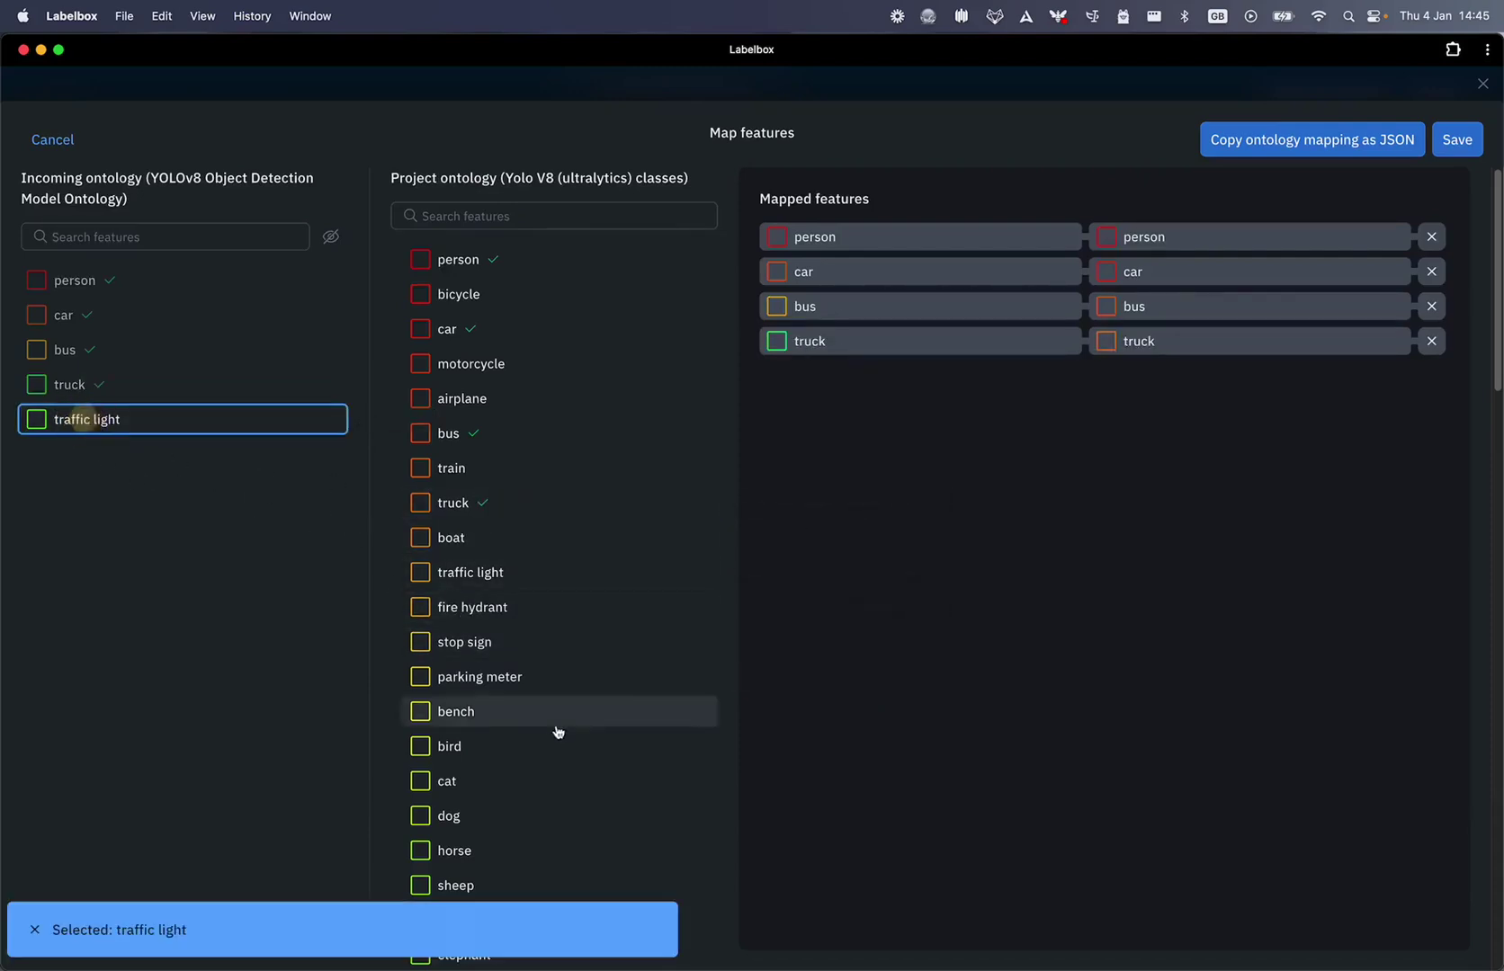
left_click(493, 577)
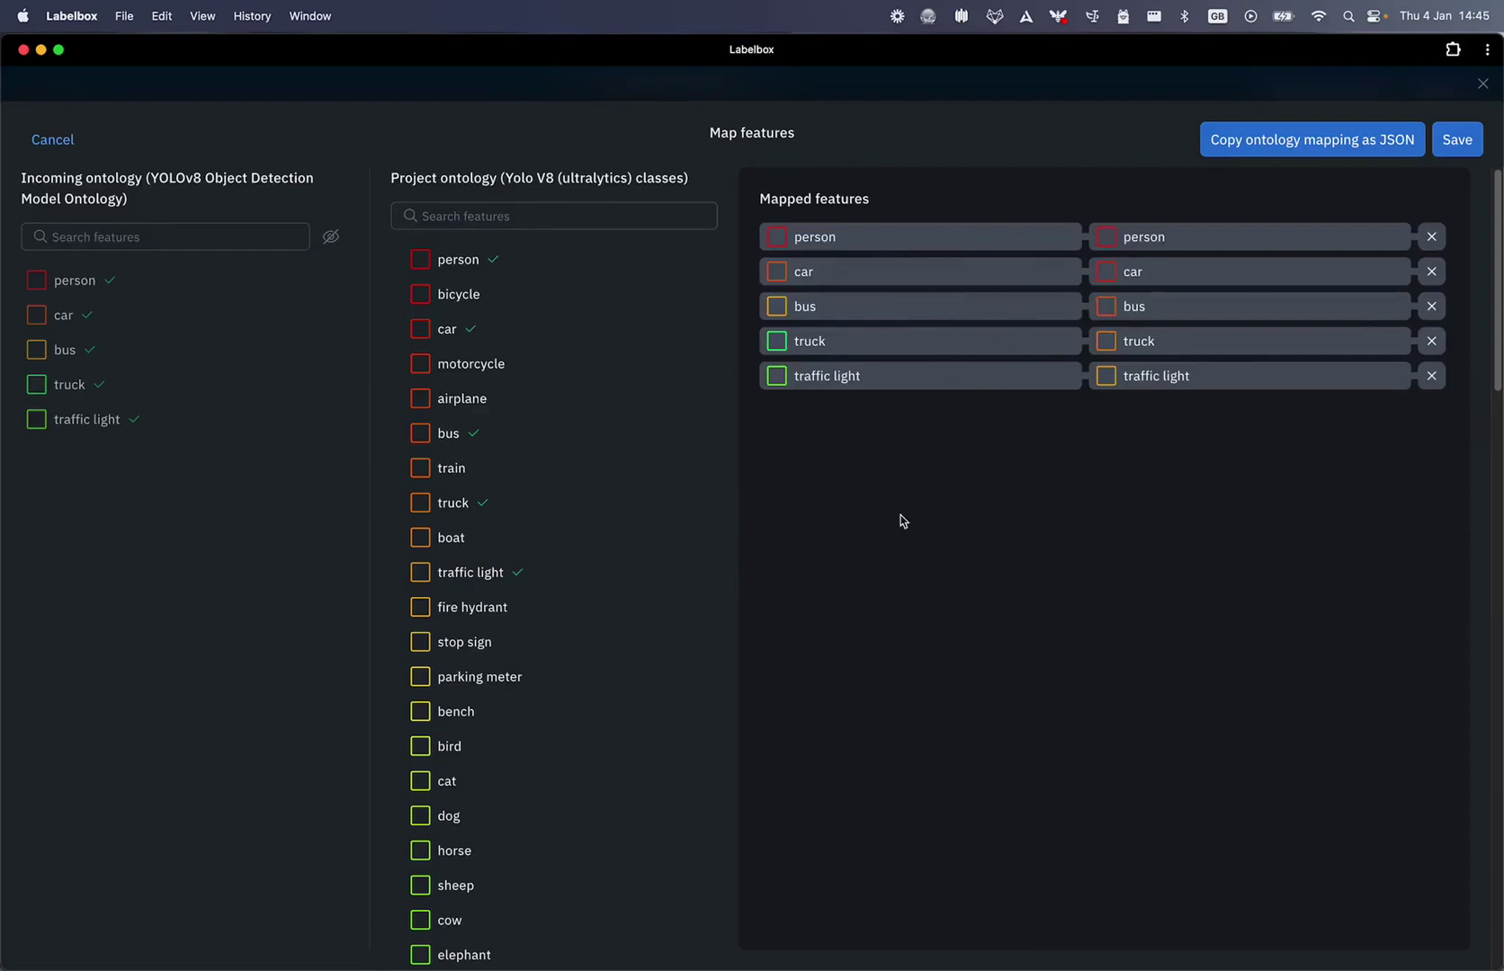
left_click(1456, 142)
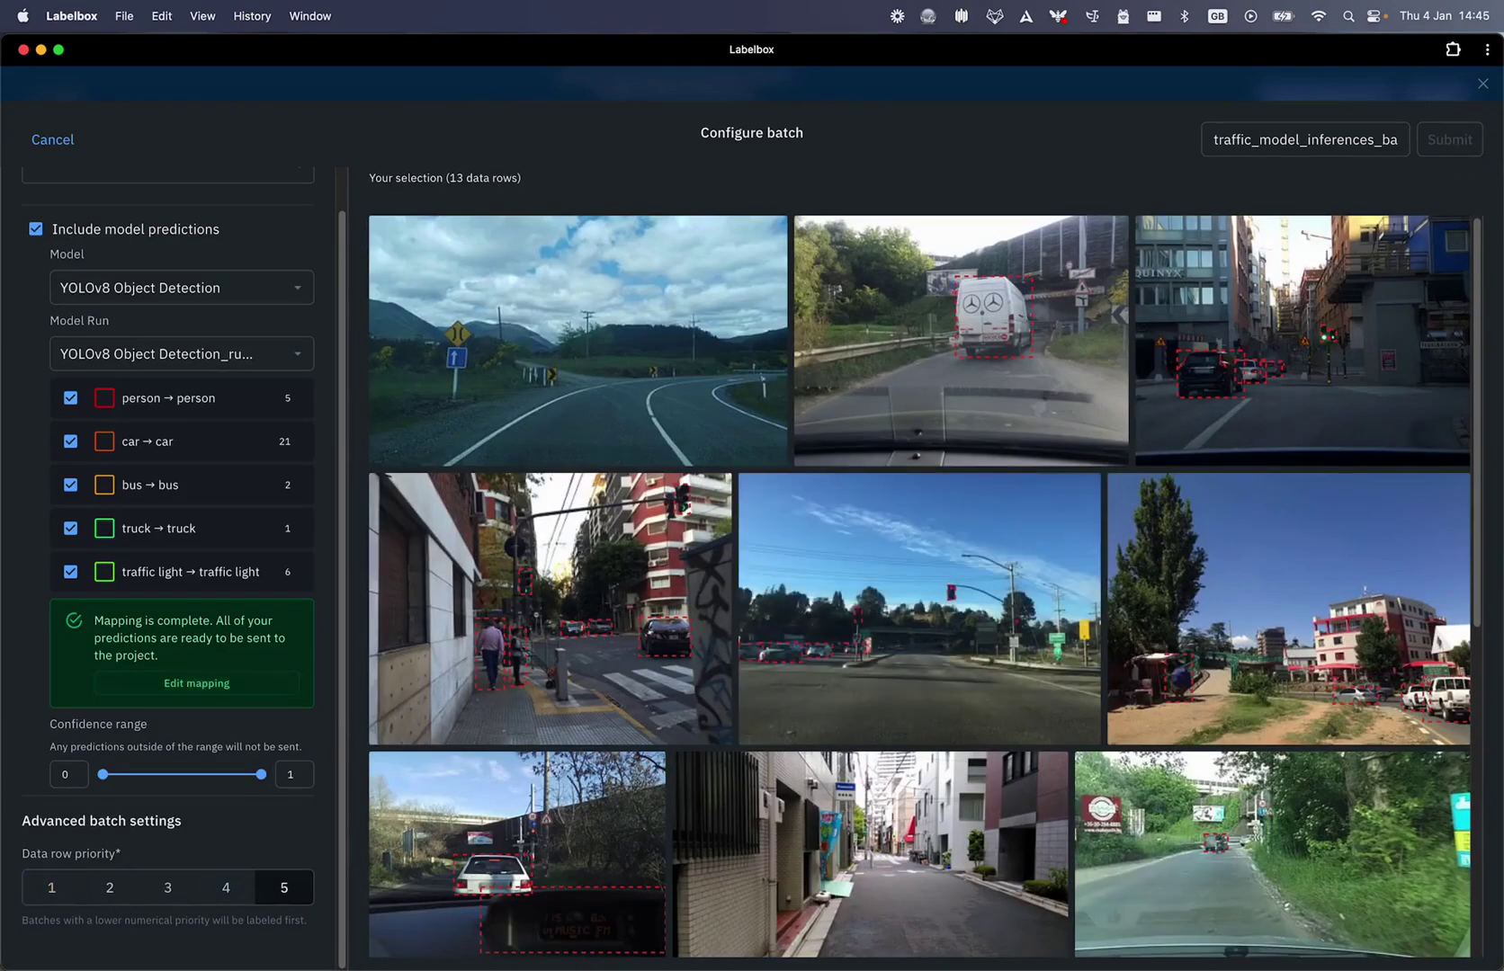
Send the batch as prelabels to the Initial labeling task workflow step and submit it.
scroll(275, 724, "up", 1)
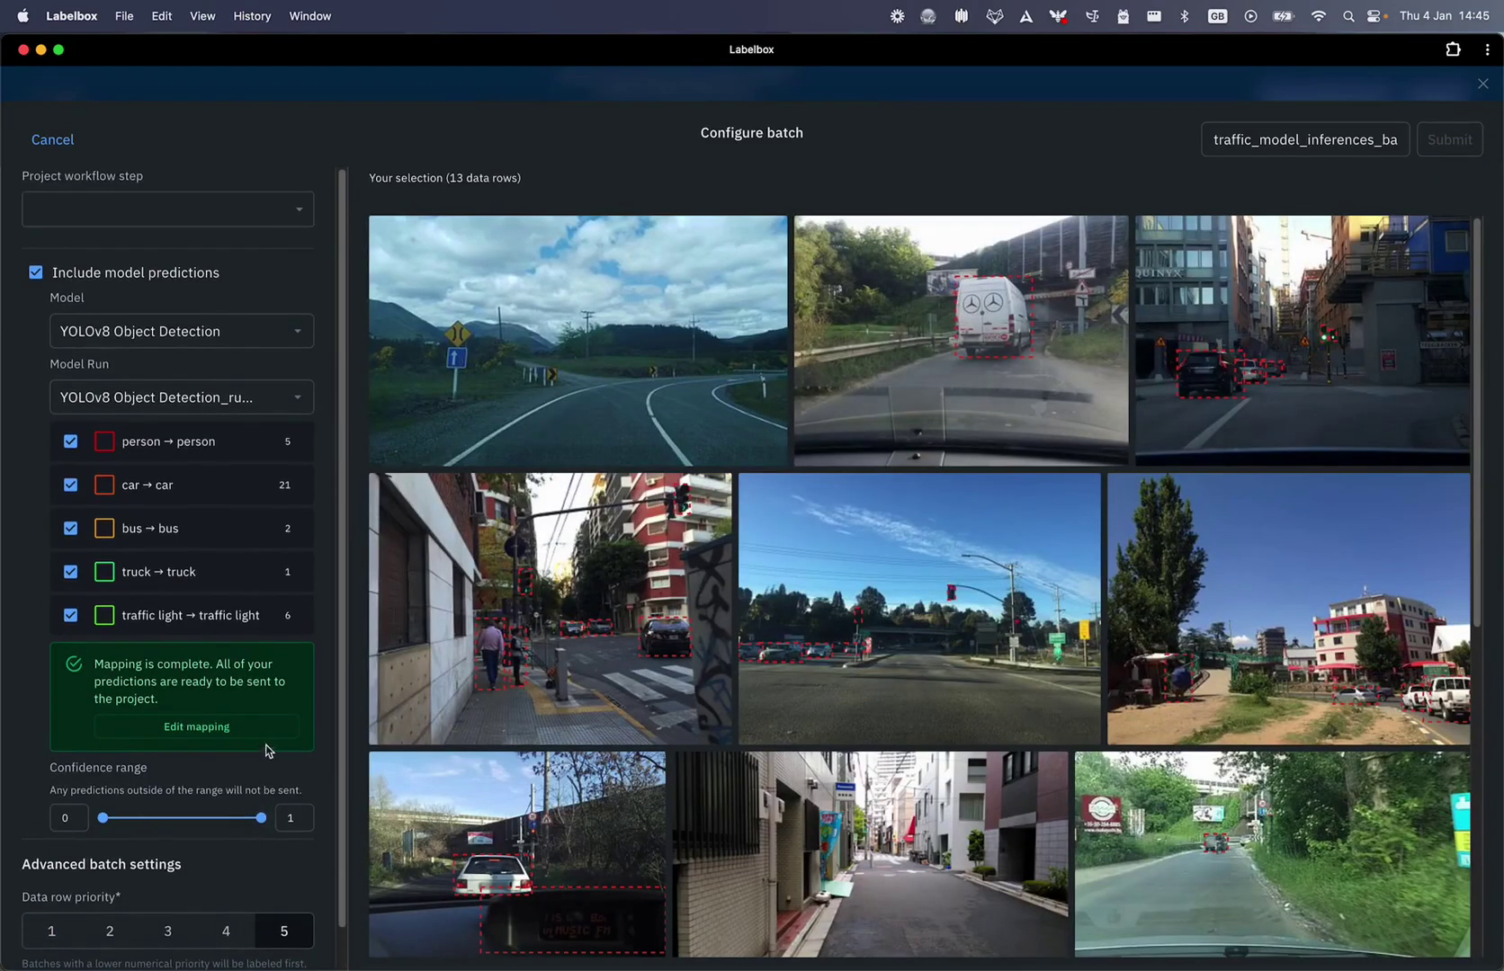
left_click(201, 213)
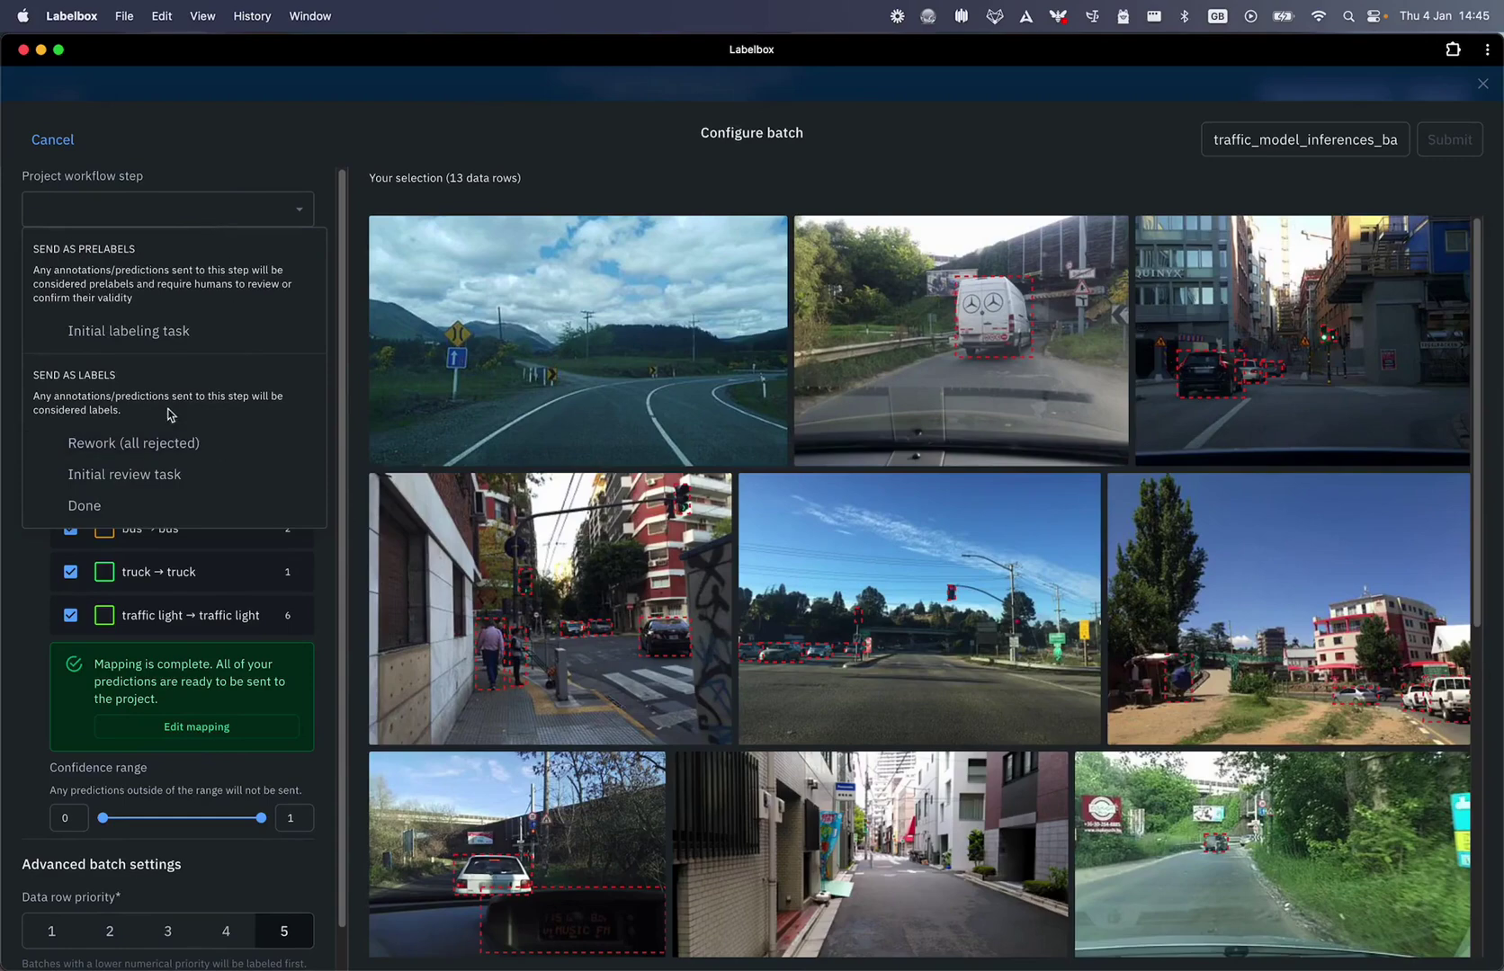
left_click(197, 338)
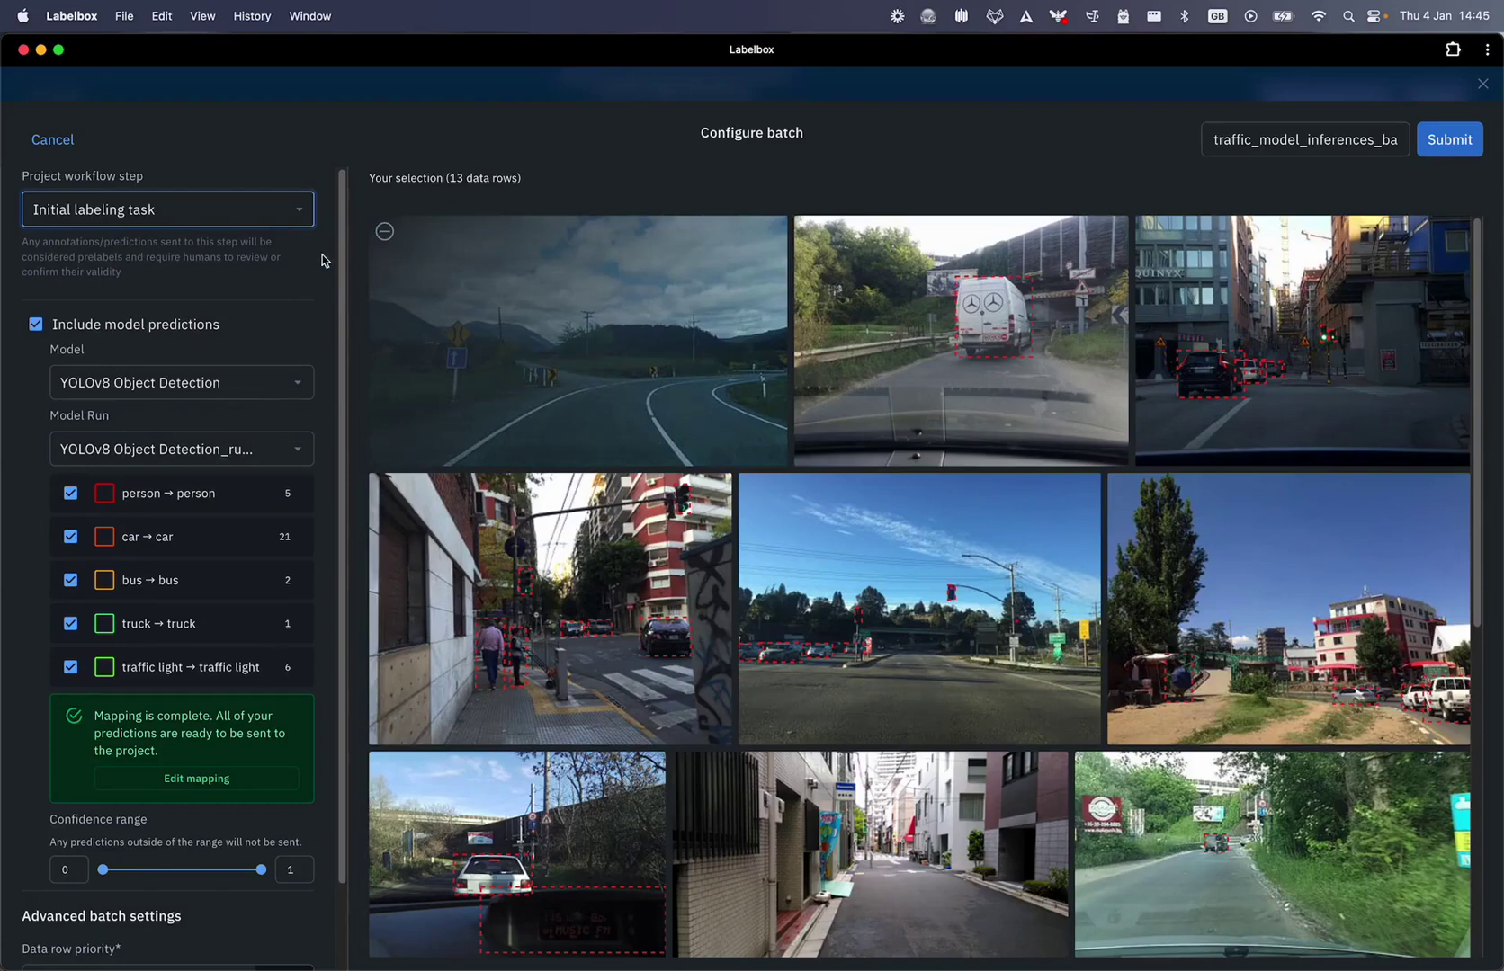
left_click(247, 222)
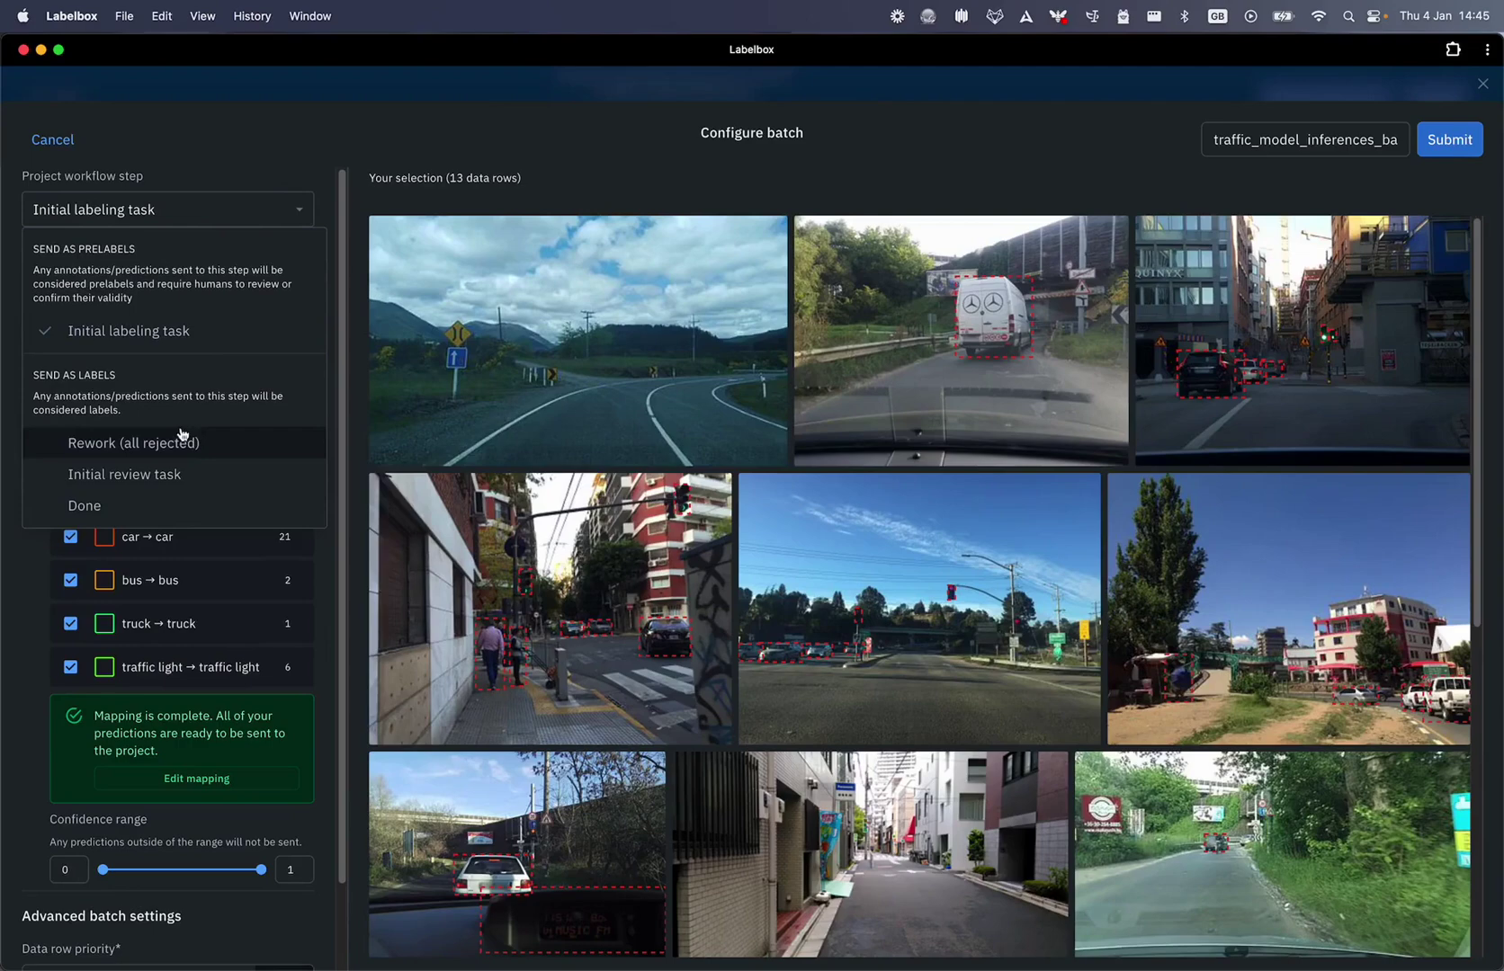
left_click(184, 332)
left_click(1466, 136)
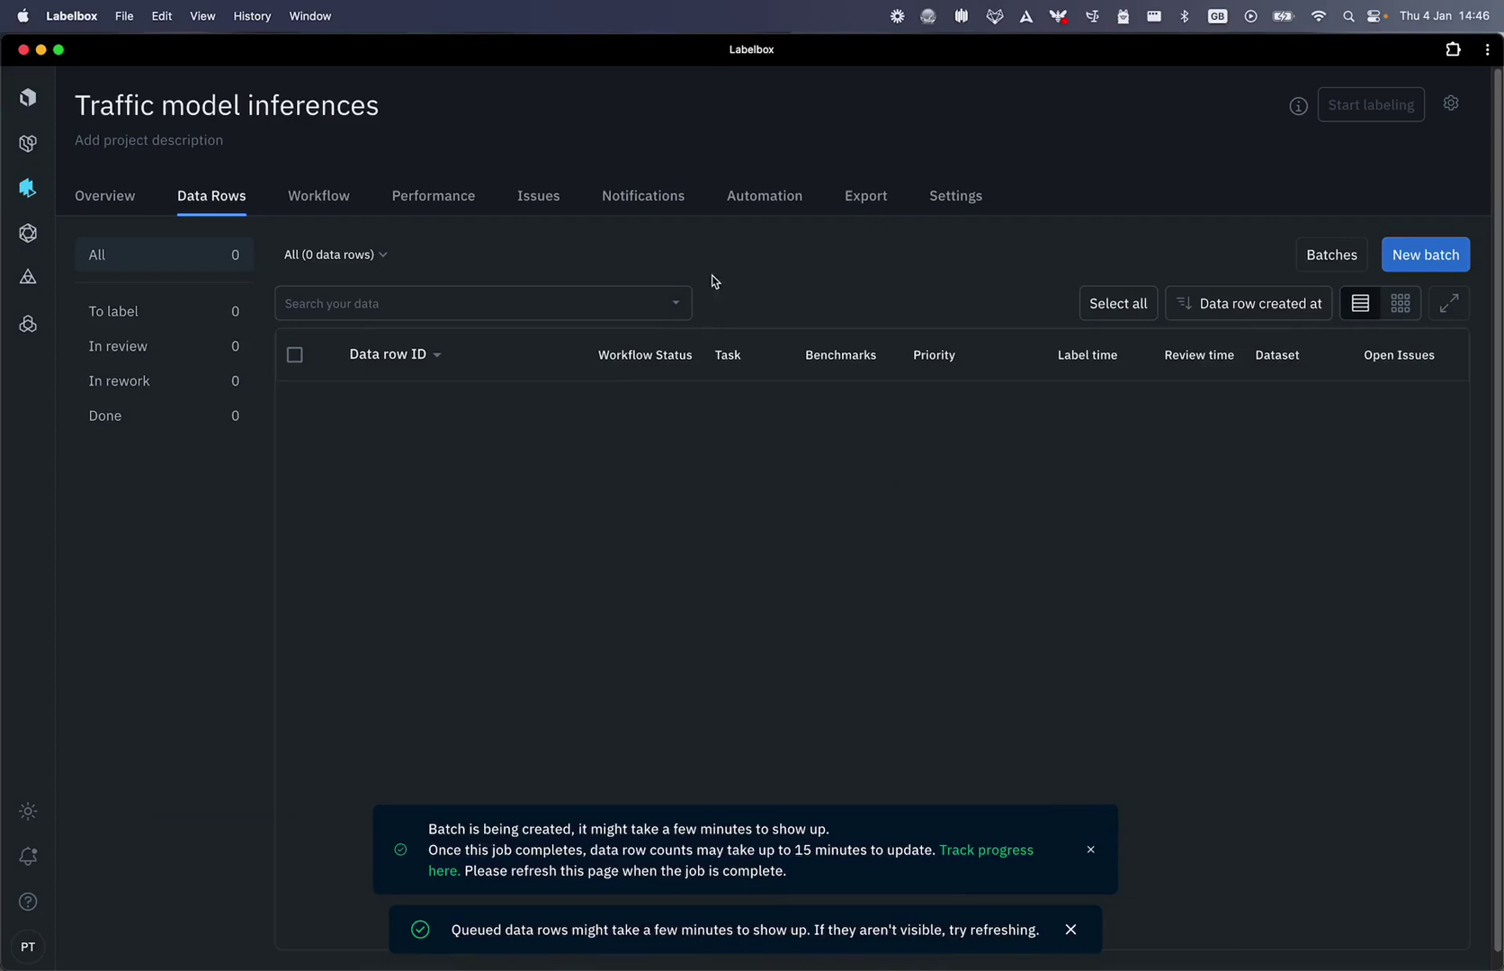
Track the batch job, then switch between Overview and Data Rows until all 13 rows show To label.
left_click(1012, 862)
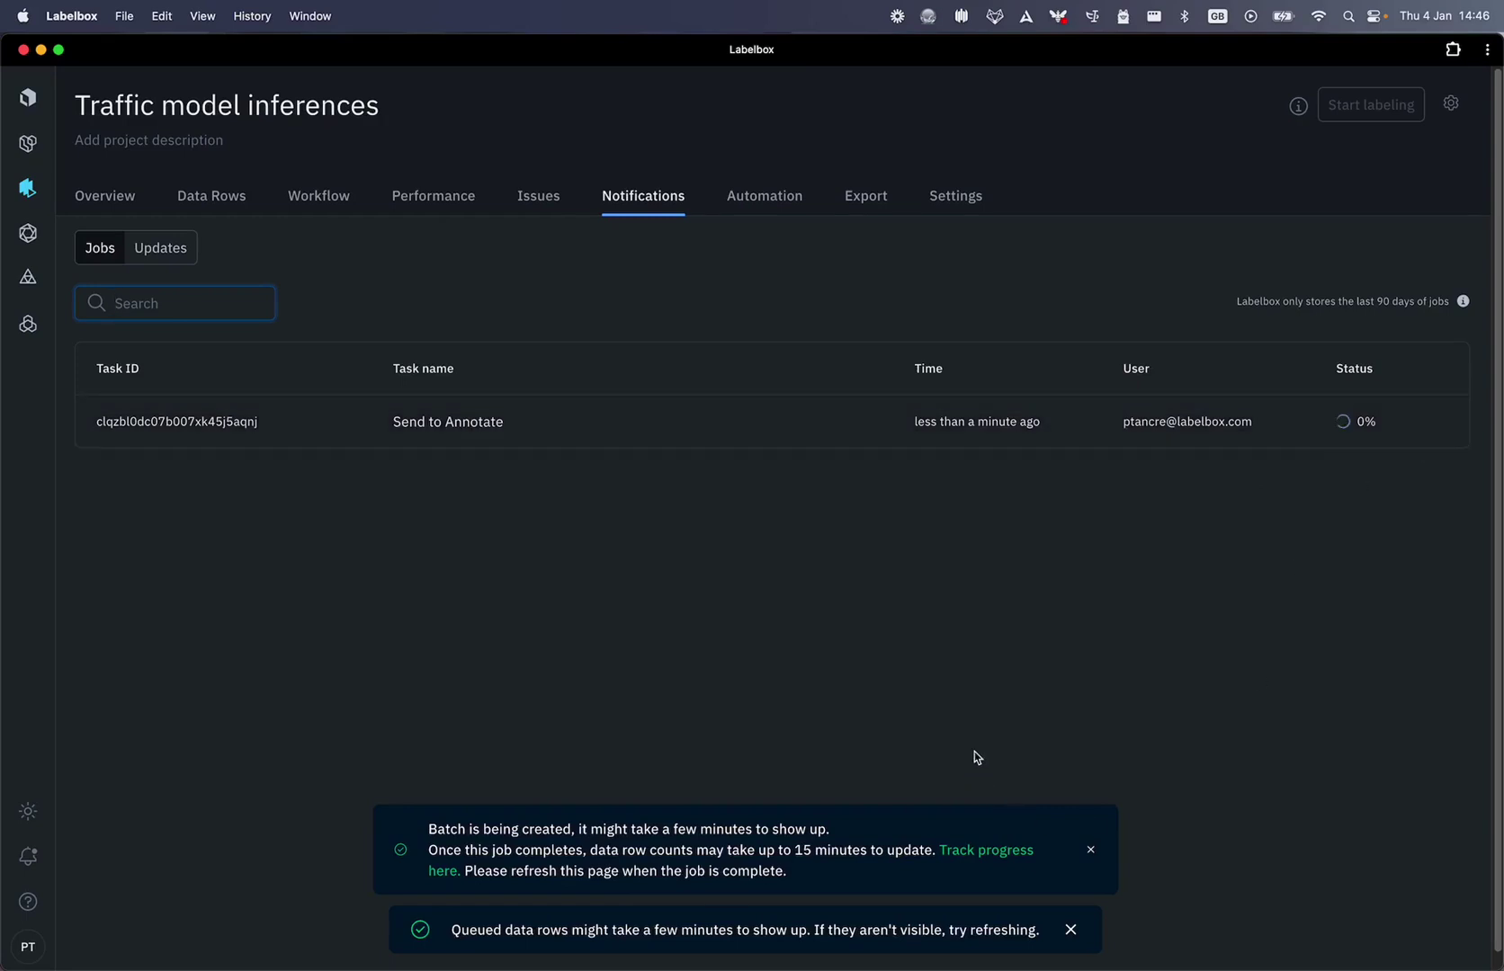
left_click(203, 200)
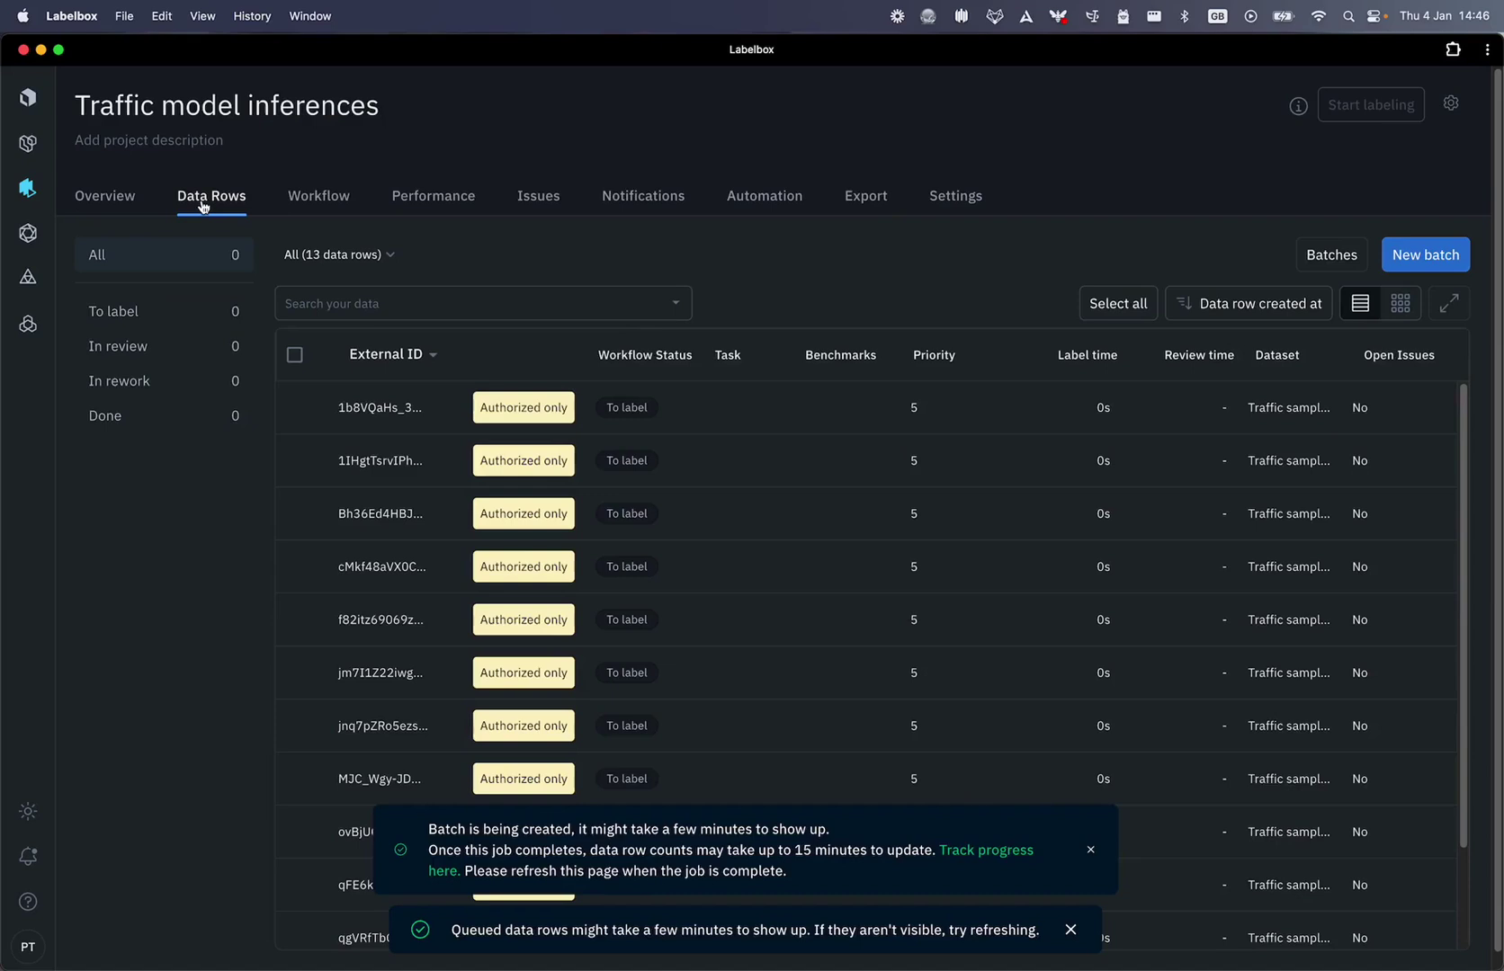
left_click(103, 196)
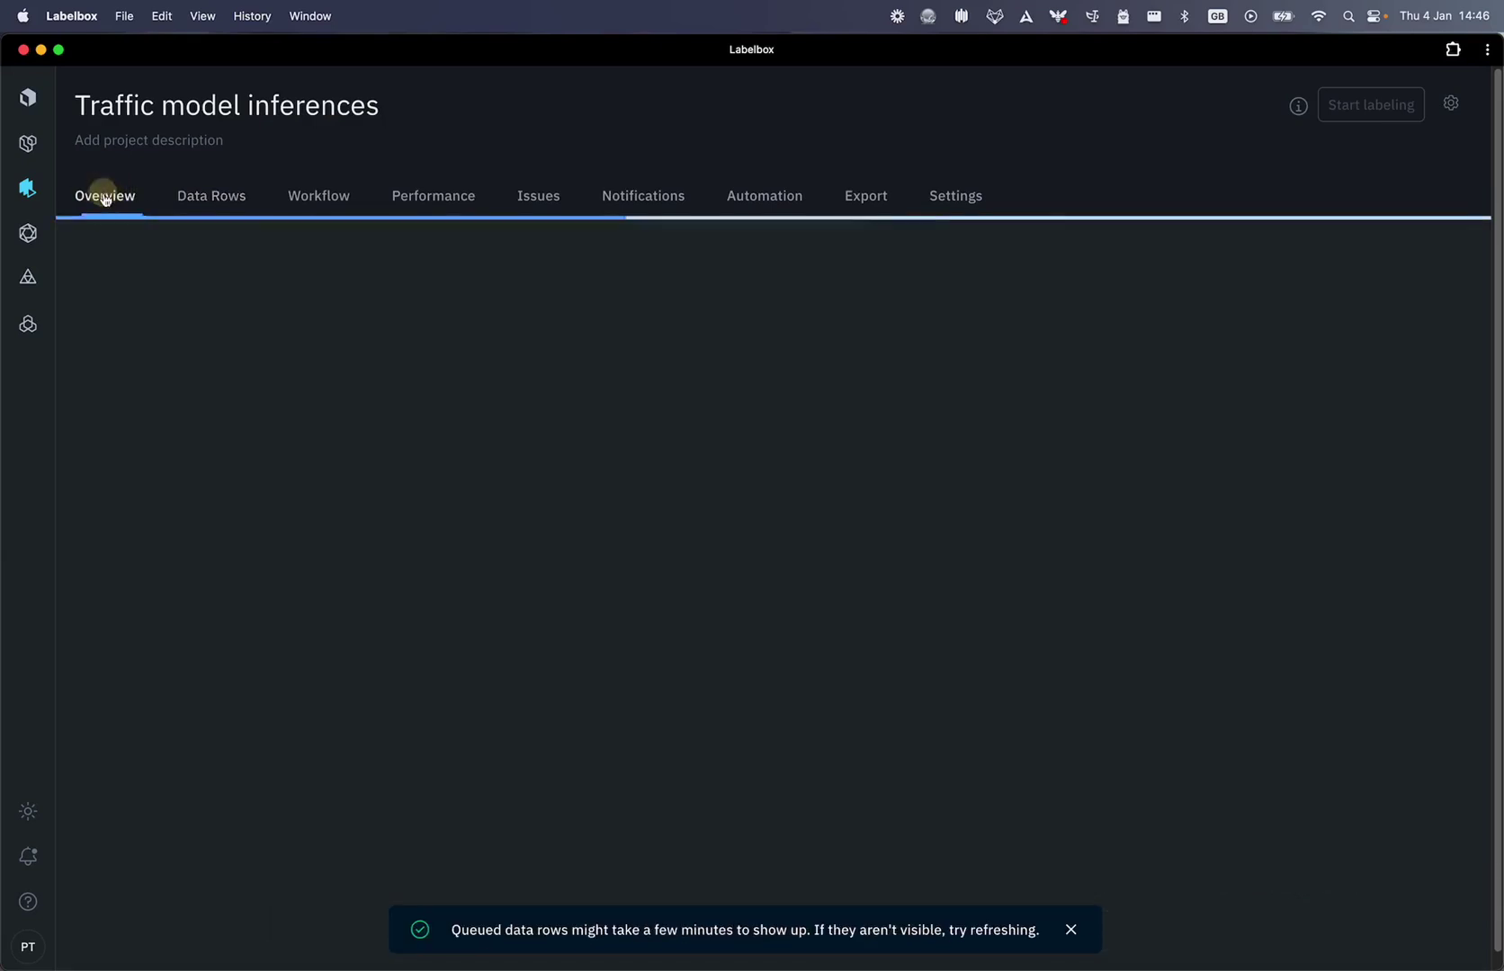
left_click(199, 212)
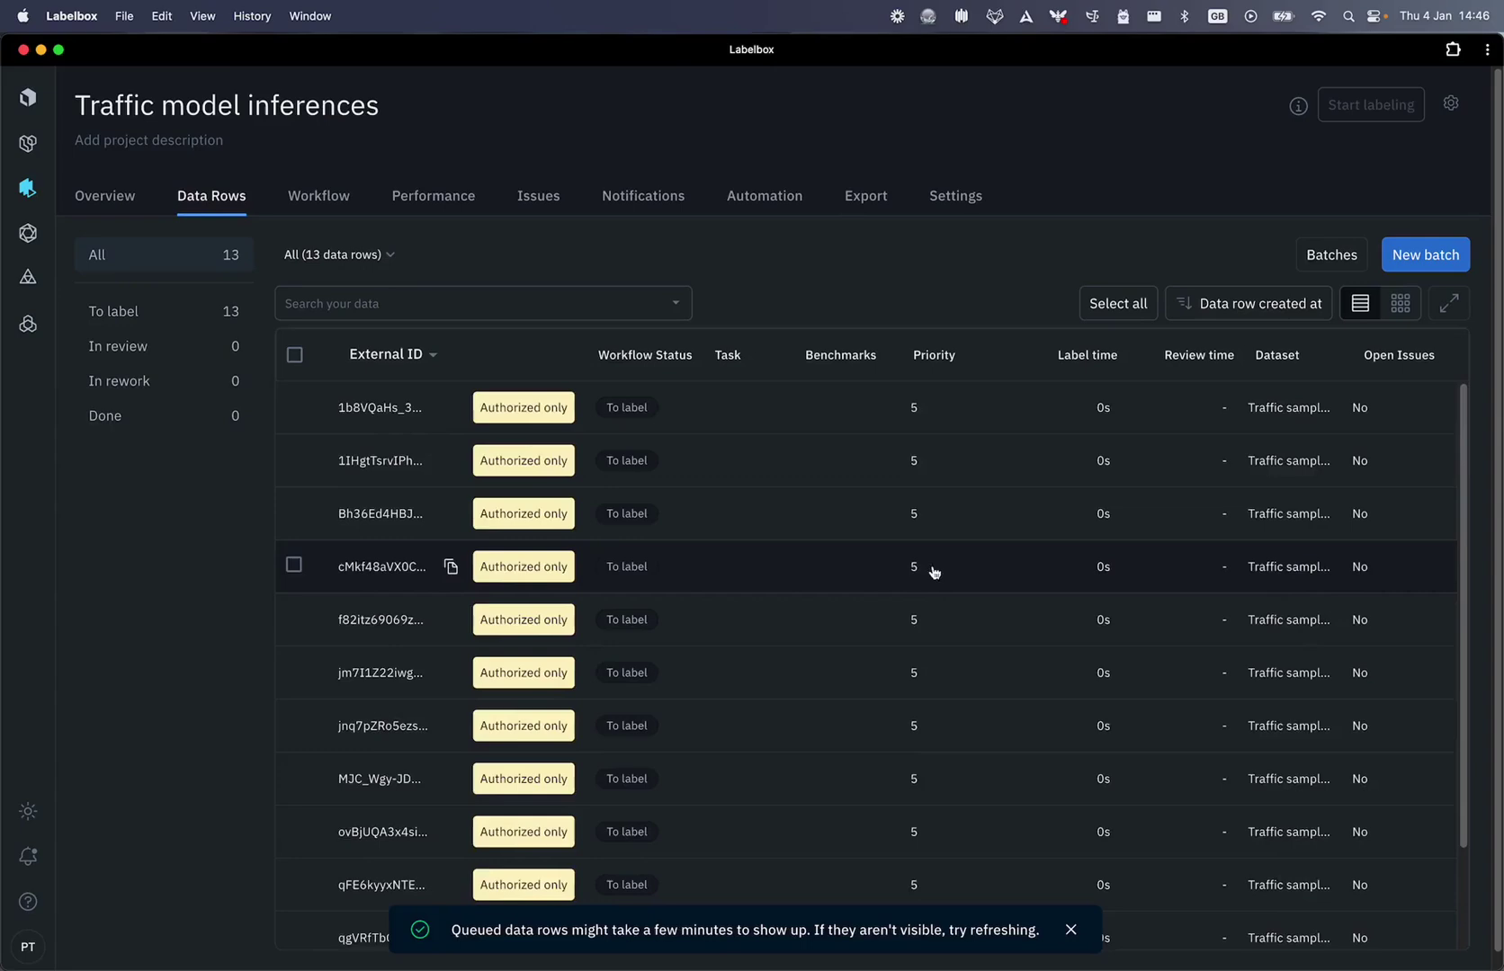
scroll(990, 603, "down", 2)
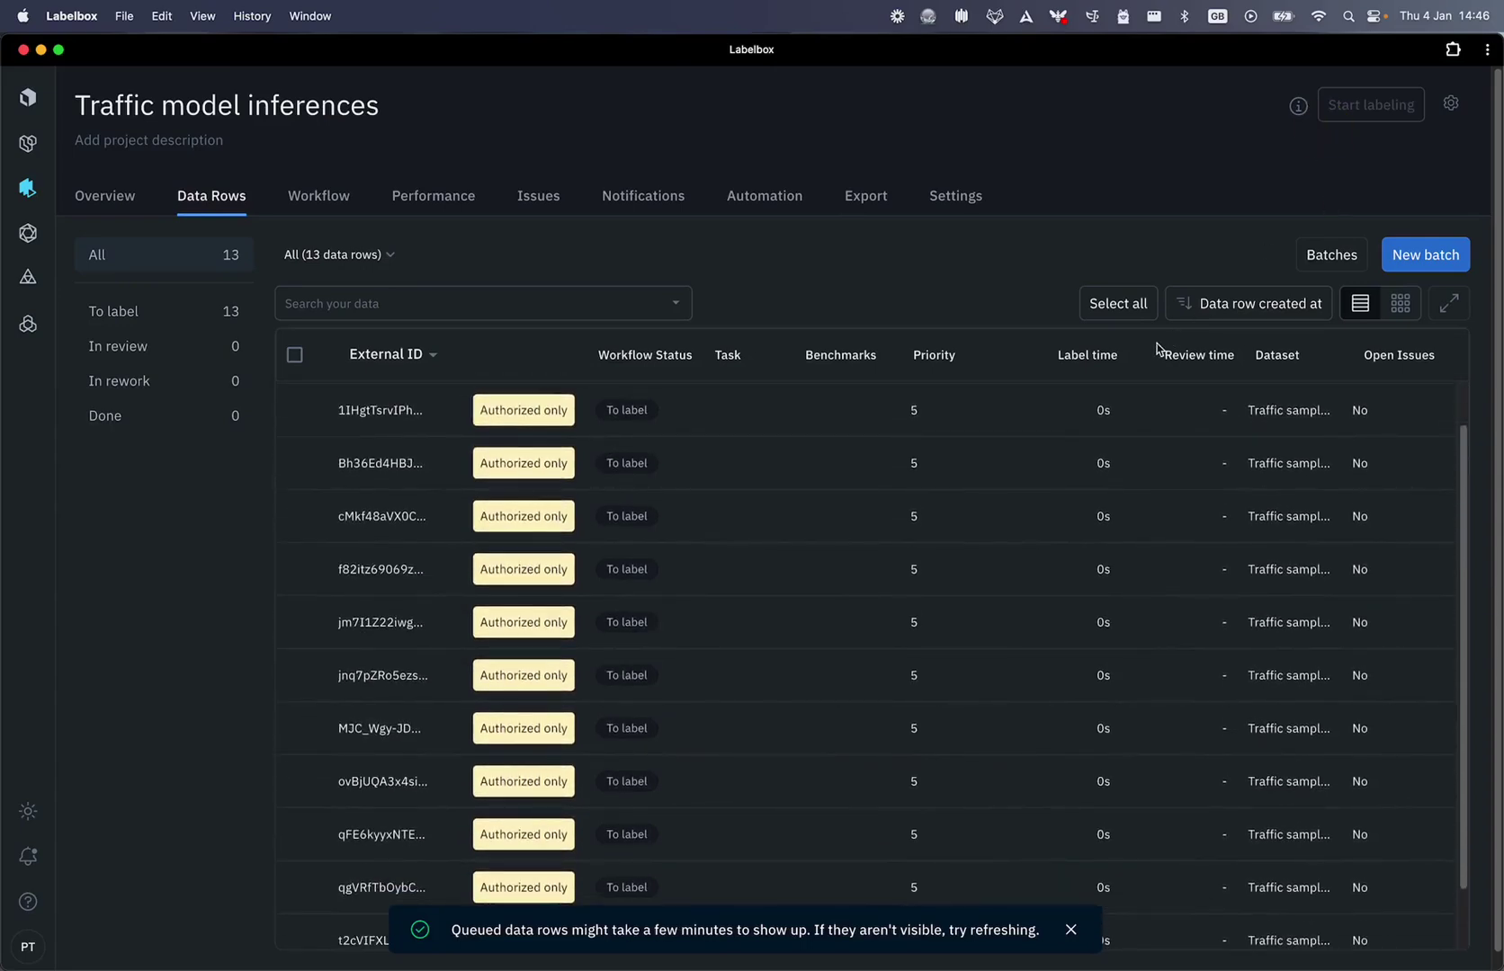
Inspect the van row, then view the data rows as an image grid with their prediction boxes.
left_click(364, 410)
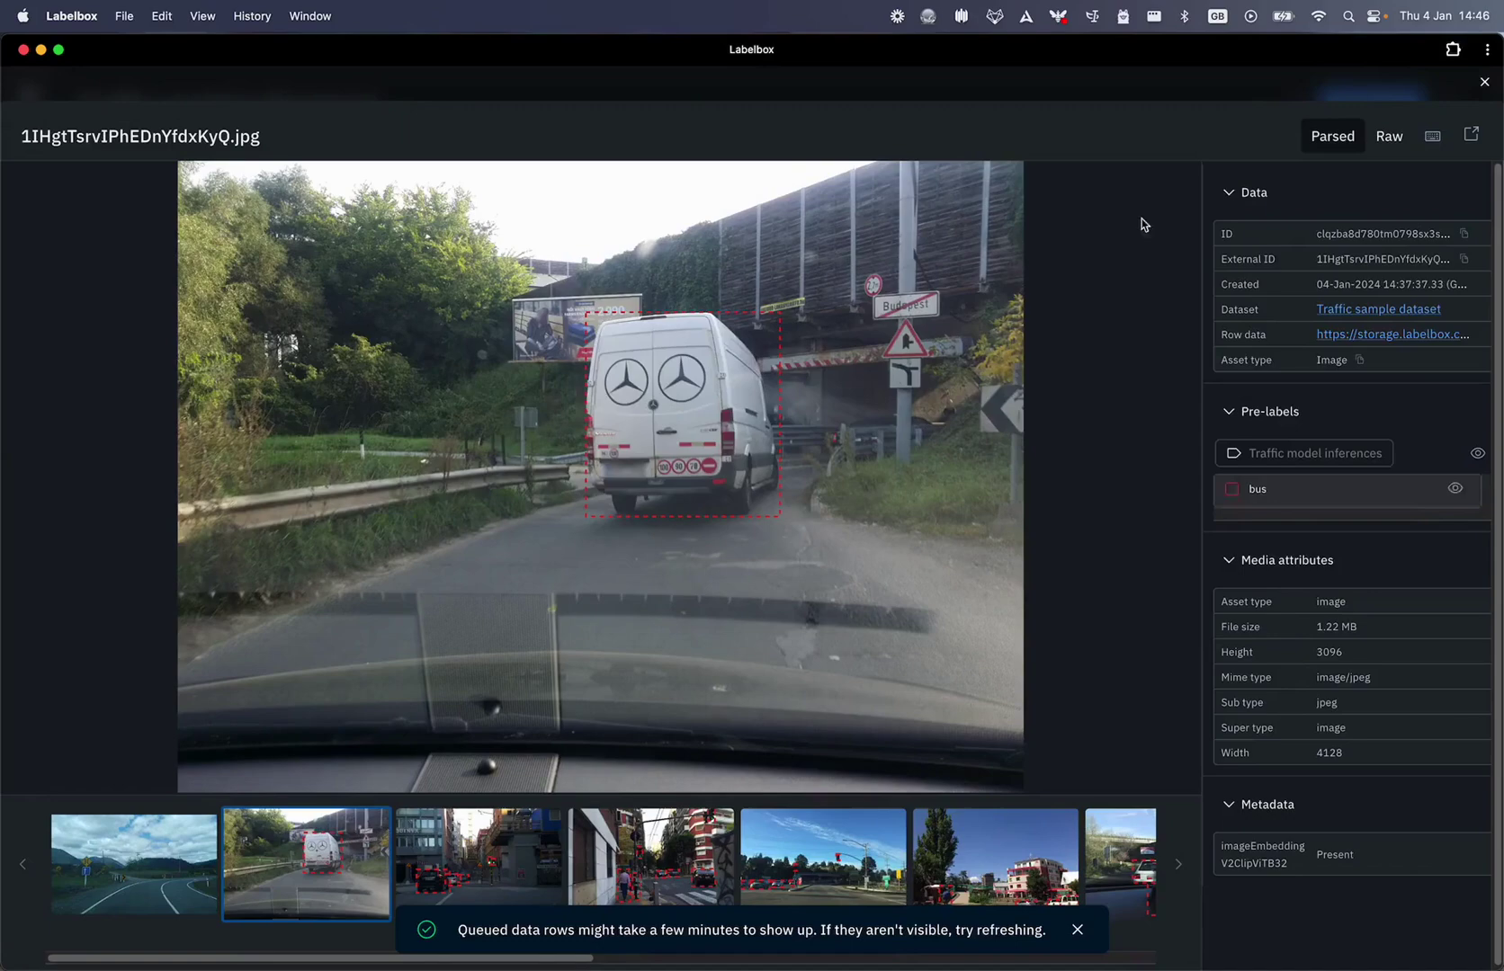
left_click(1483, 82)
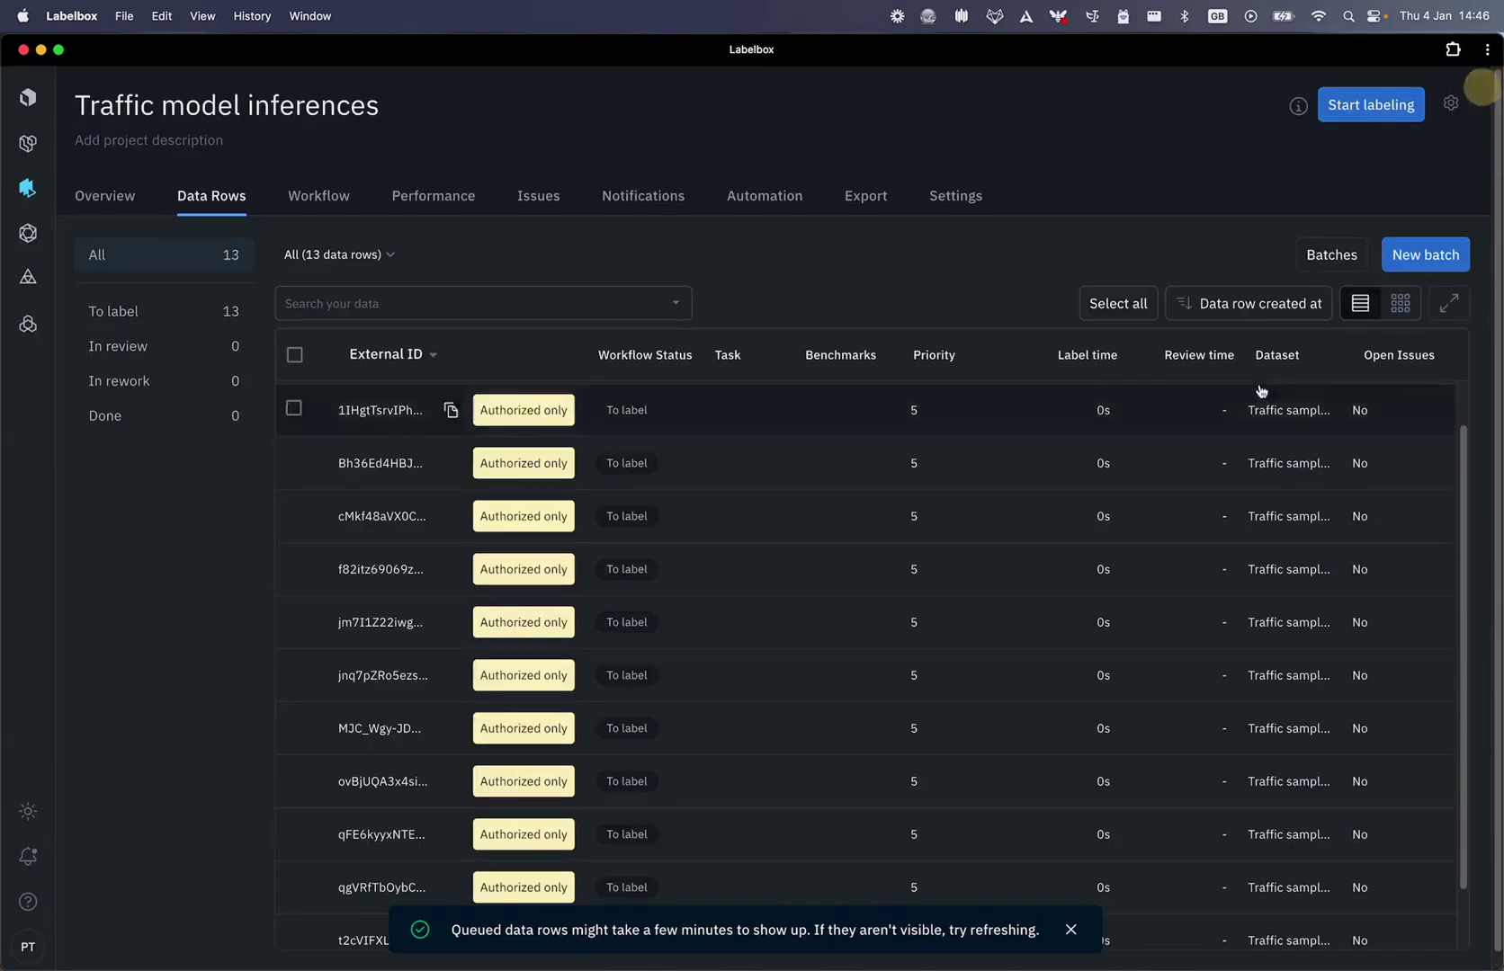
left_click(1399, 306)
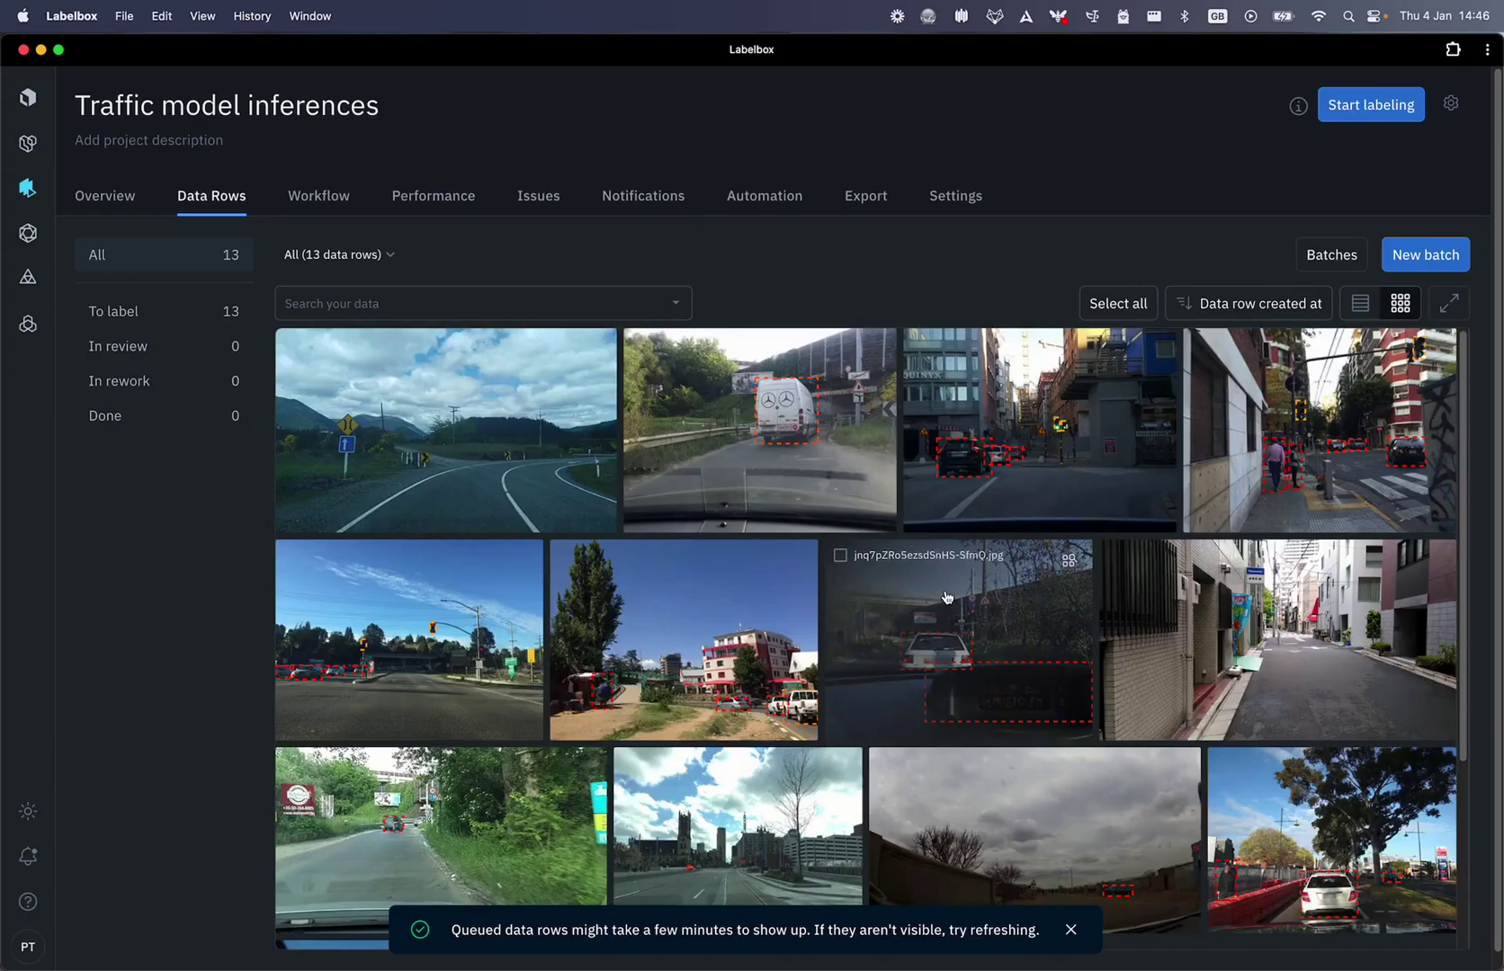
scroll(886, 656, "down", 5)
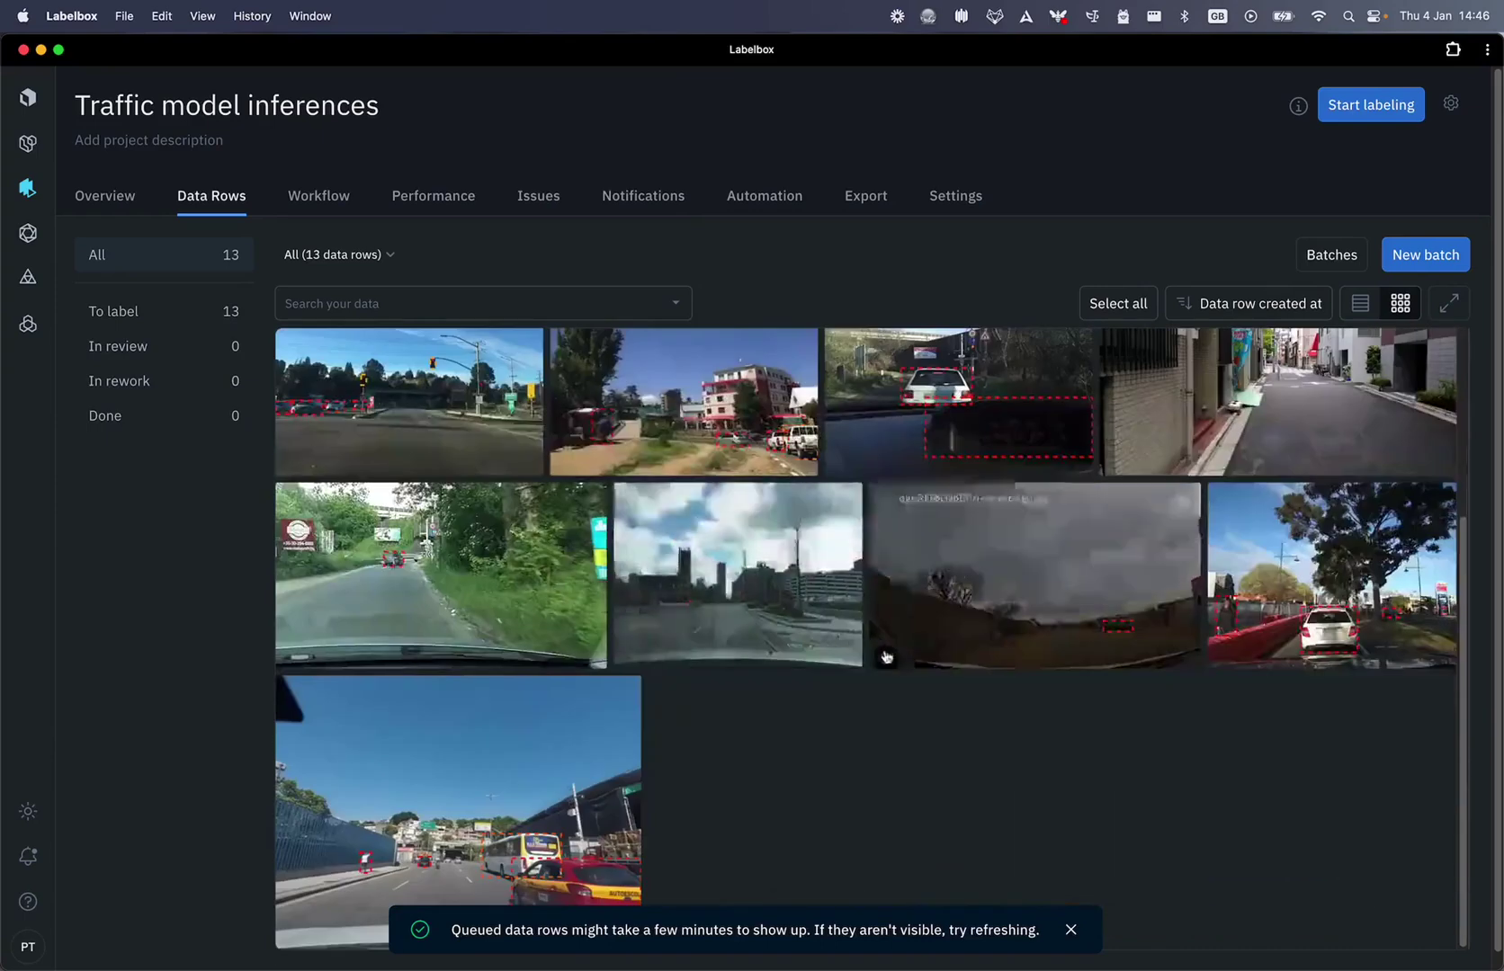
left_click(1071, 930)
scroll(897, 815, "up", 3)
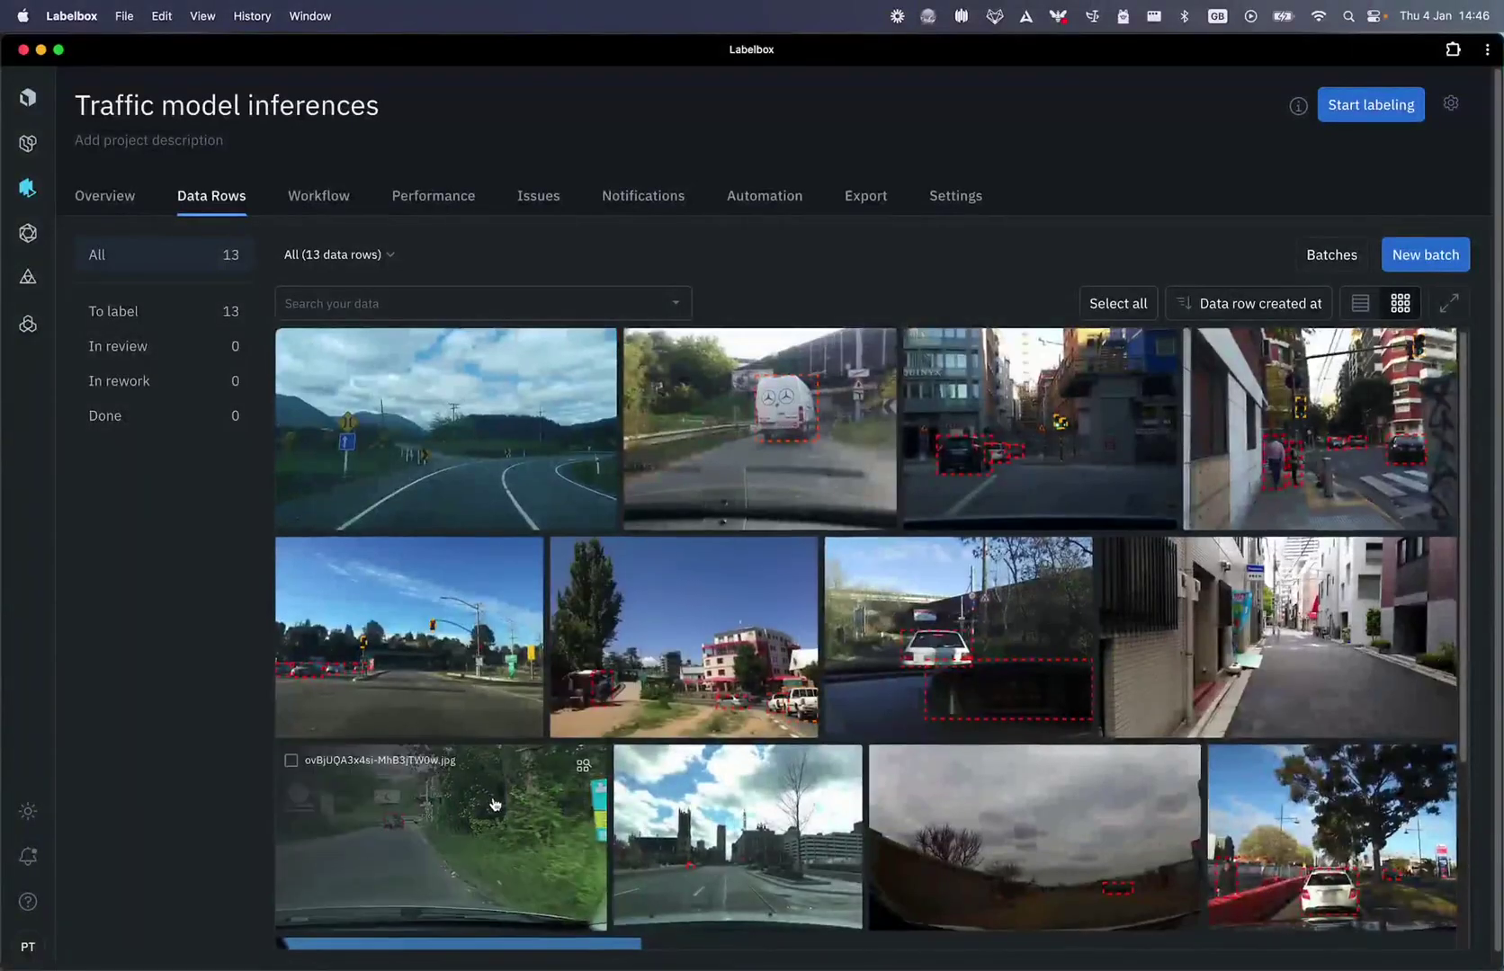
scroll(493, 803, "down", 3)
scroll(1097, 634, "up", 3)
left_click(936, 270)
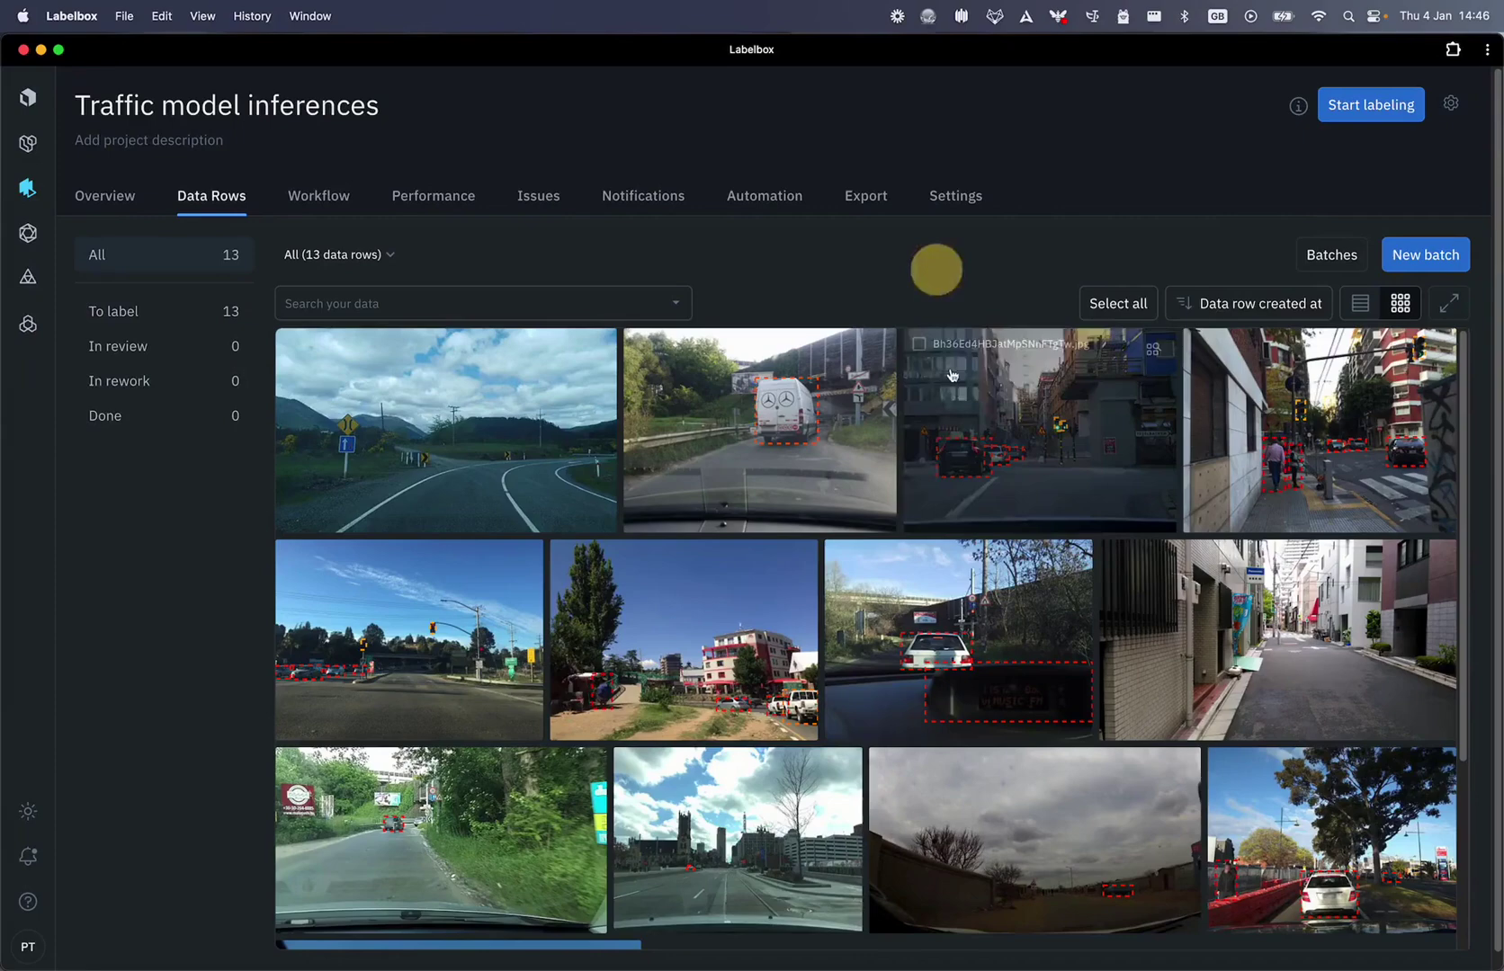
In the labeling editor, move to the van image and change its bus 1 box to truck.
left_click(112, 195)
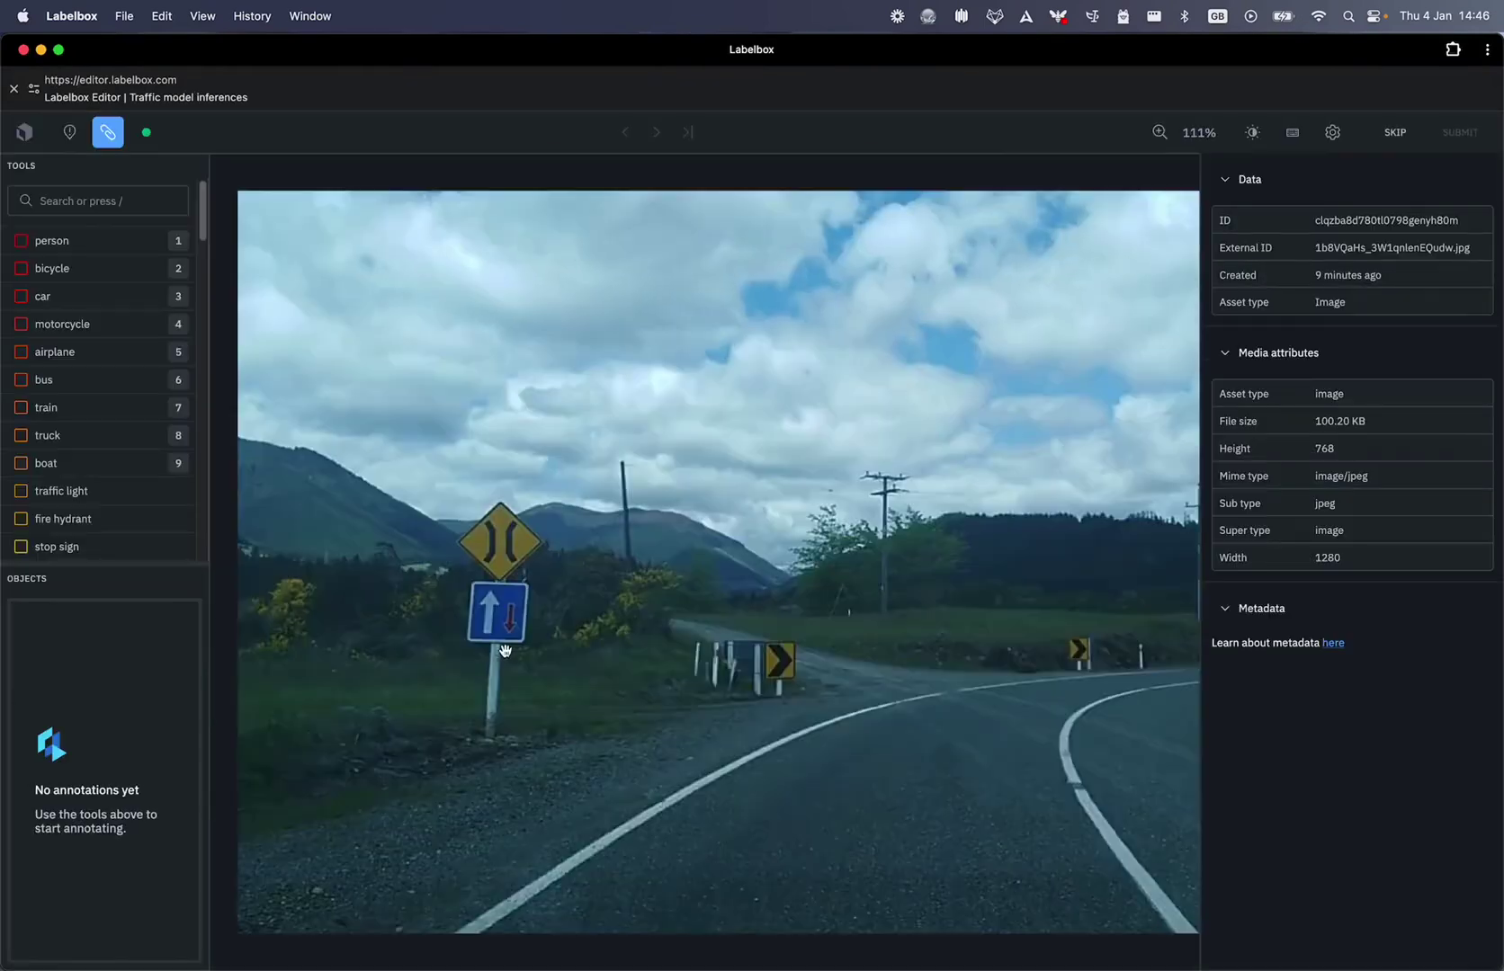
left_click(1395, 133)
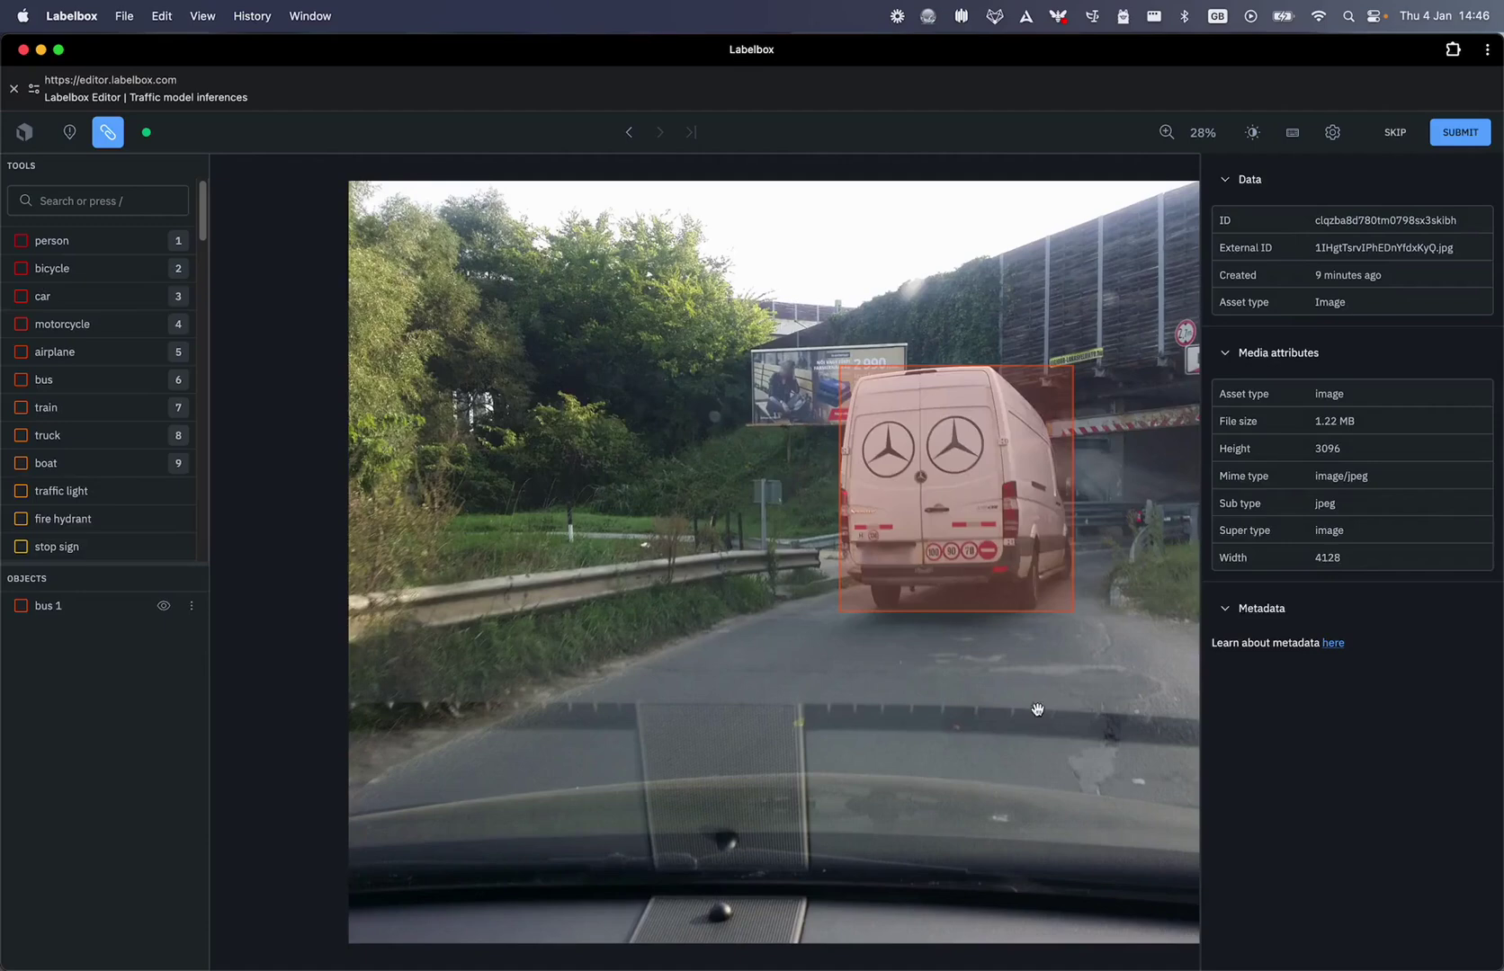
left_click(942, 482)
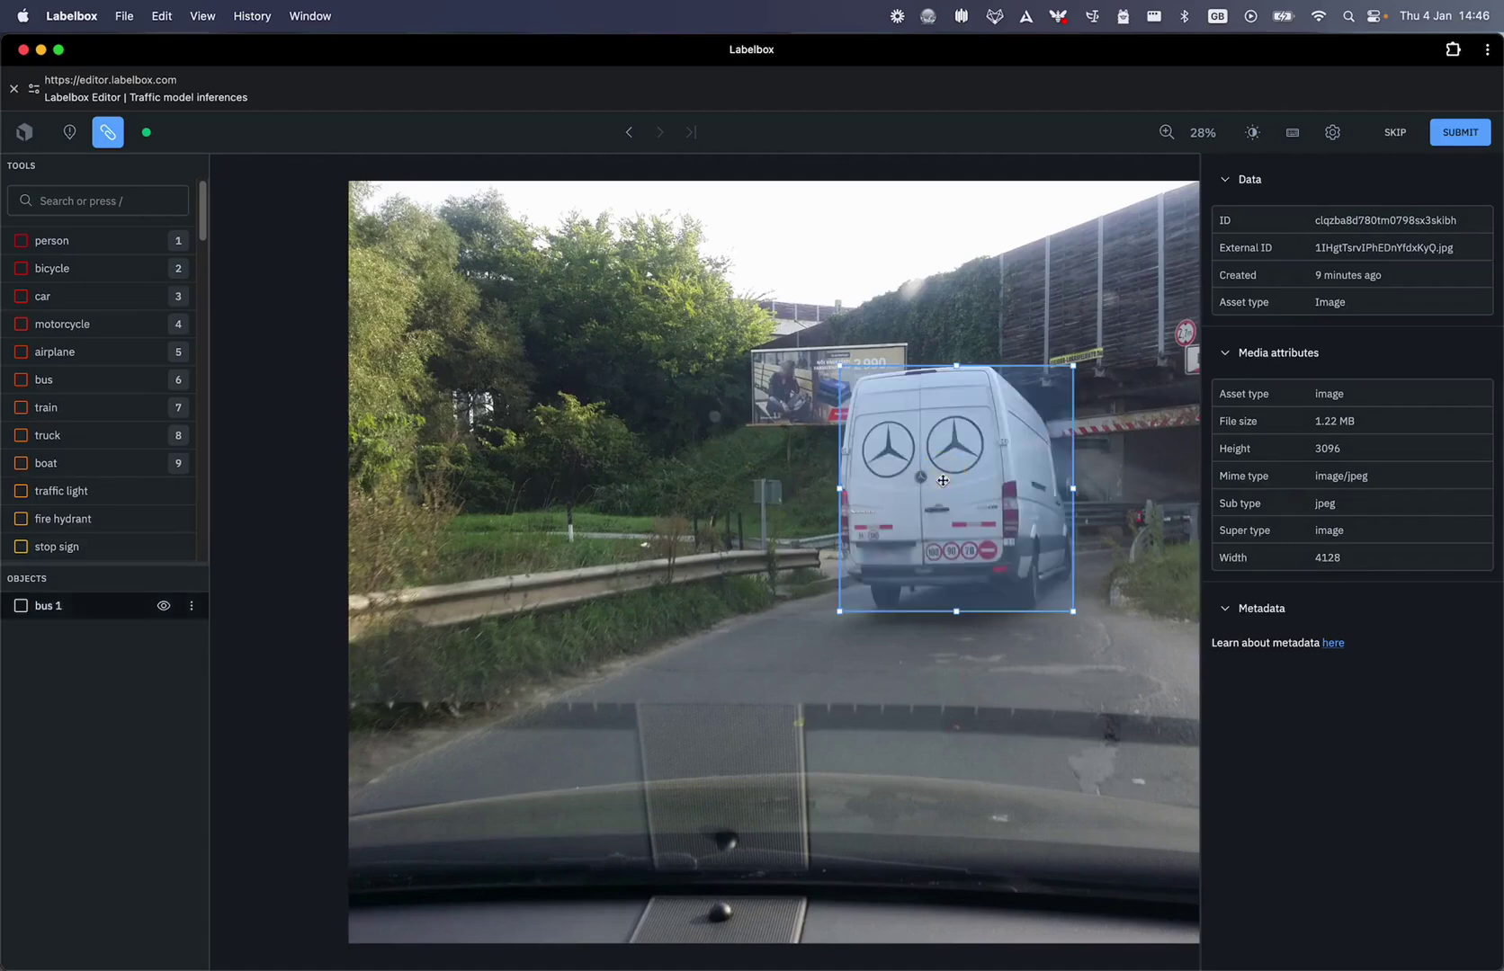
left_click(192, 609)
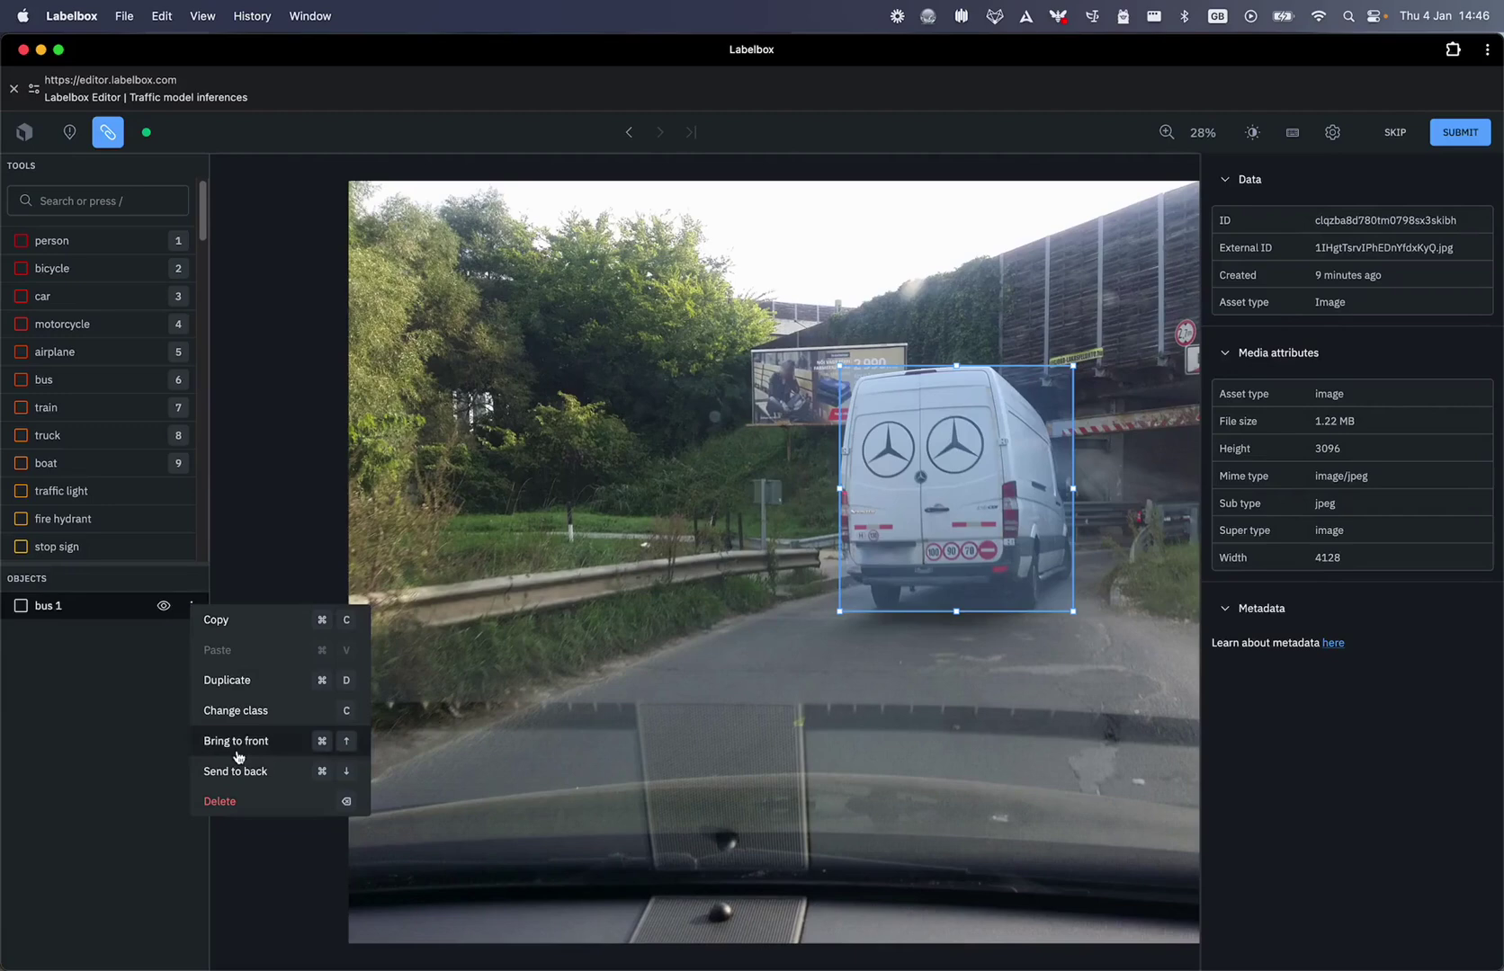
left_click(260, 717)
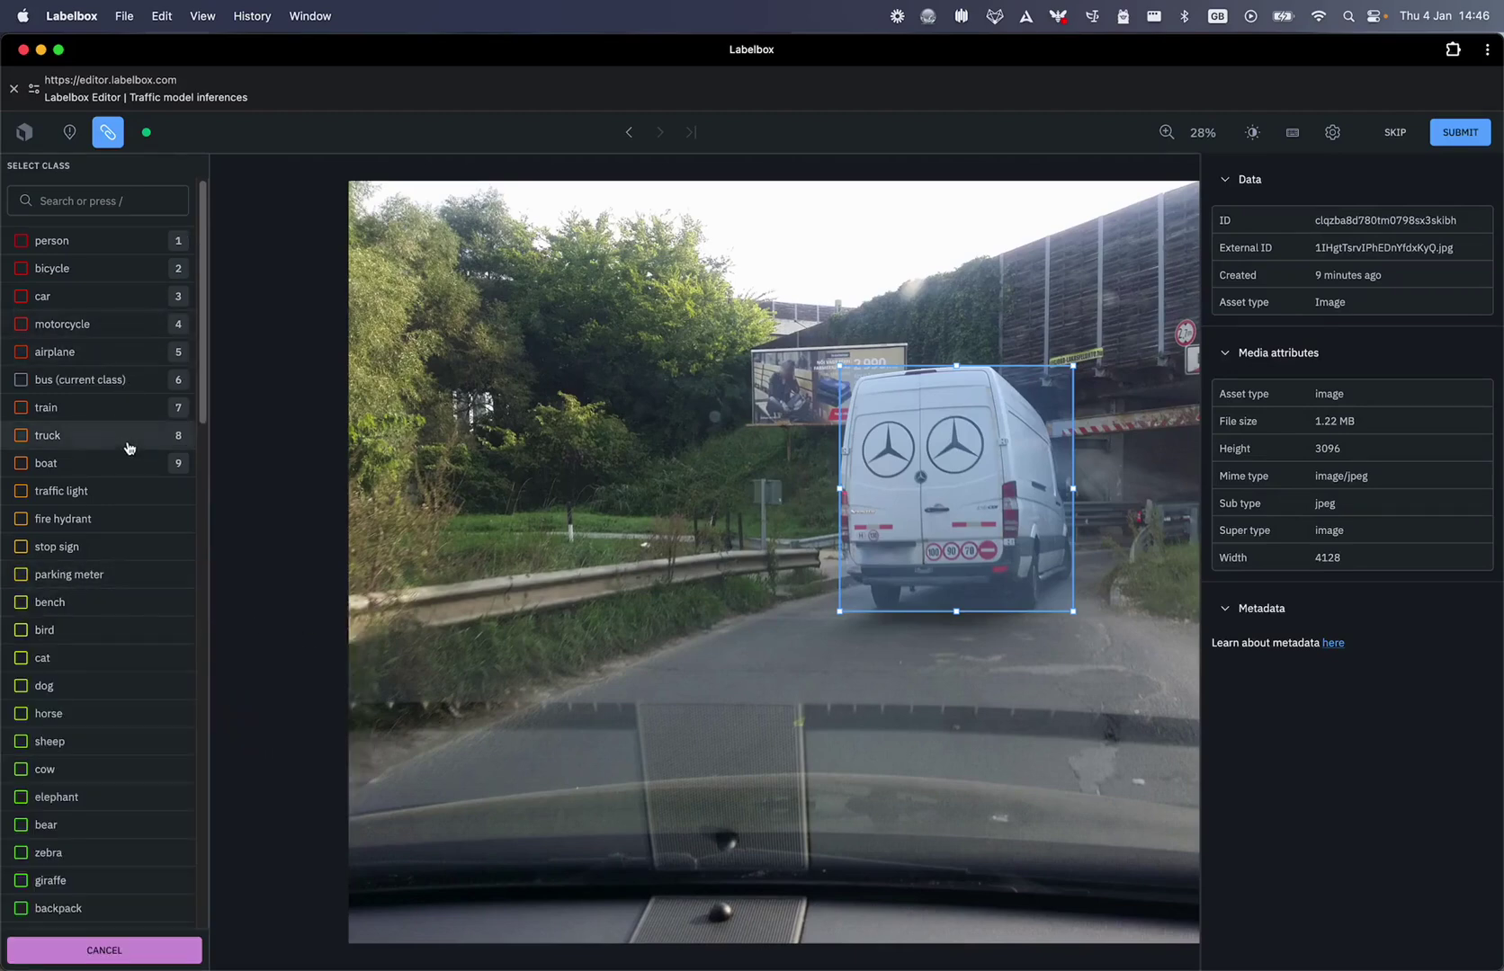
left_click(94, 437)
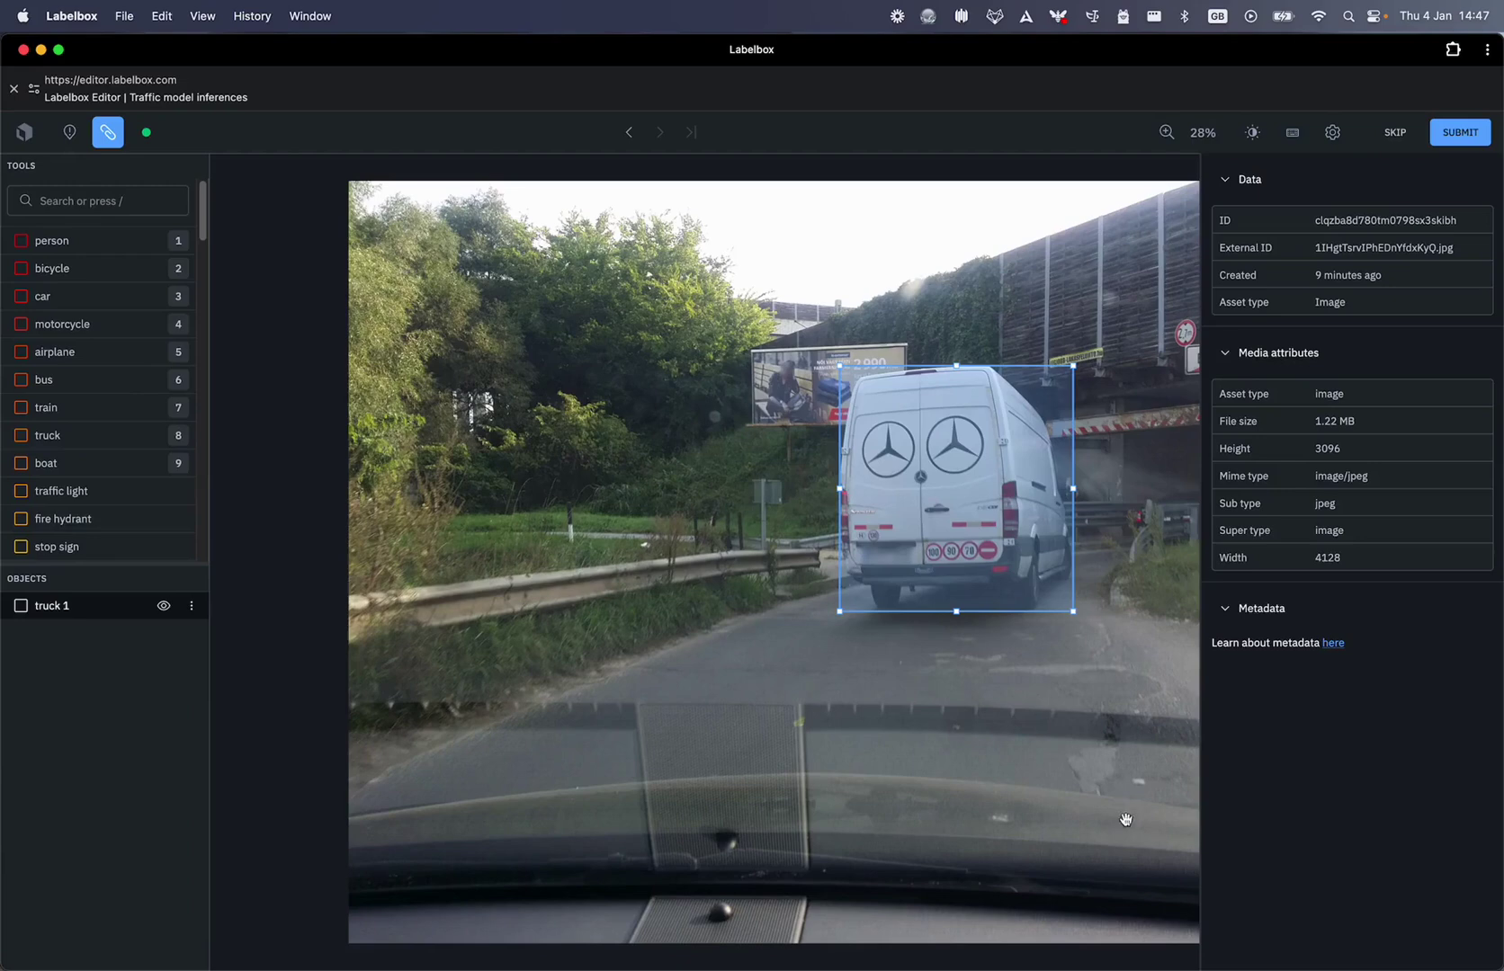
Deselect the truck box, then submit the labels for the van image and the street image.
left_click(92, 750)
left_click(1013, 558)
left_click(1470, 132)
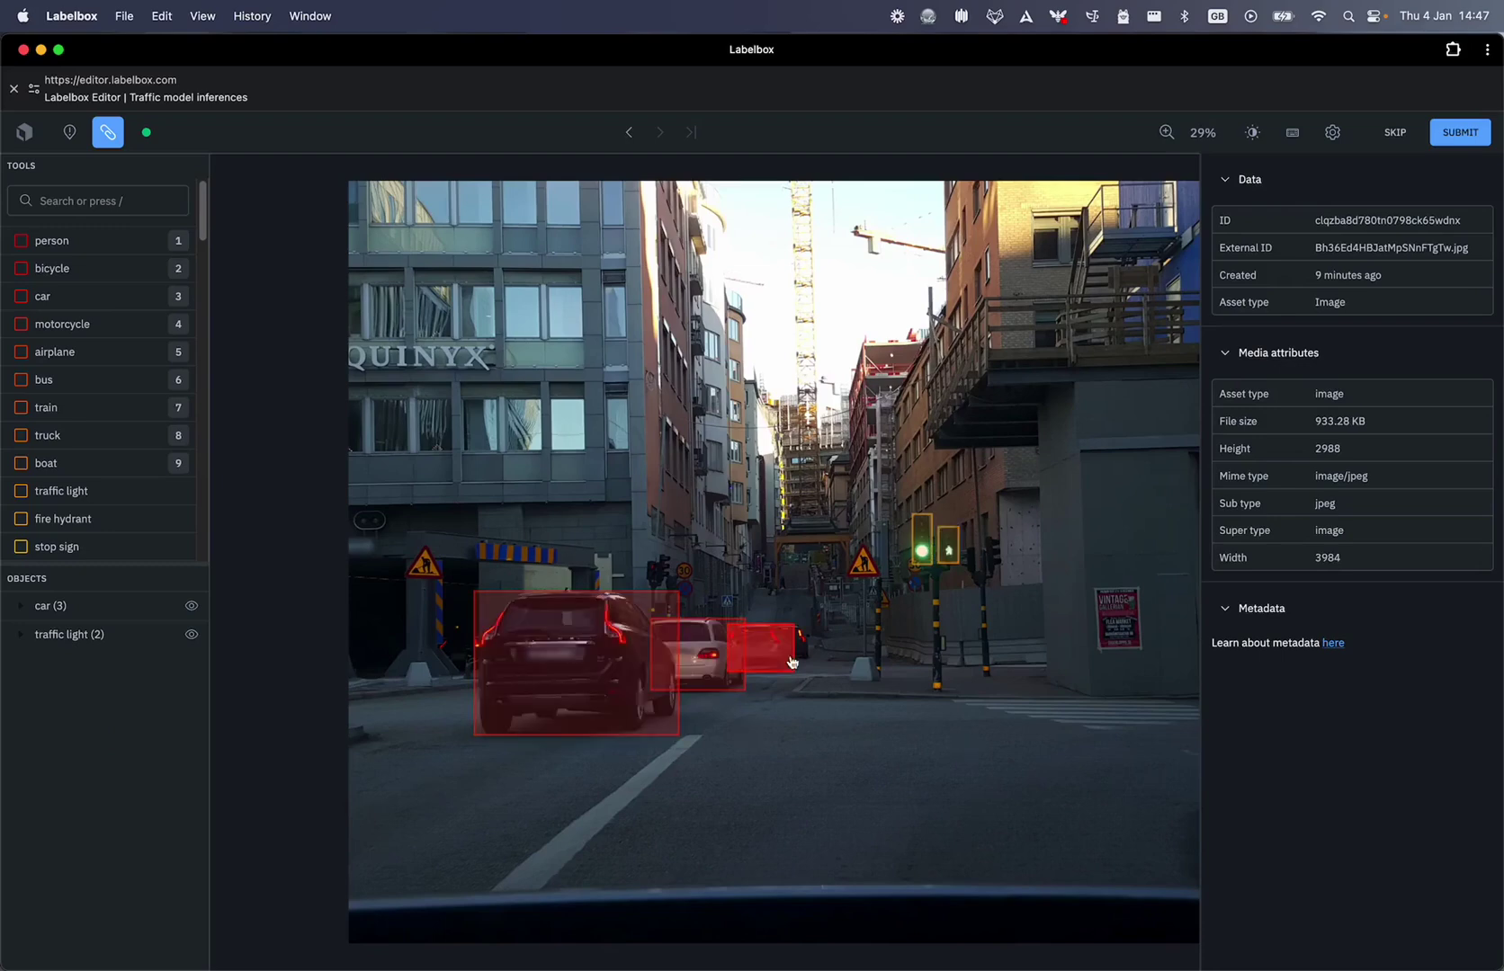
left_click(1468, 128)
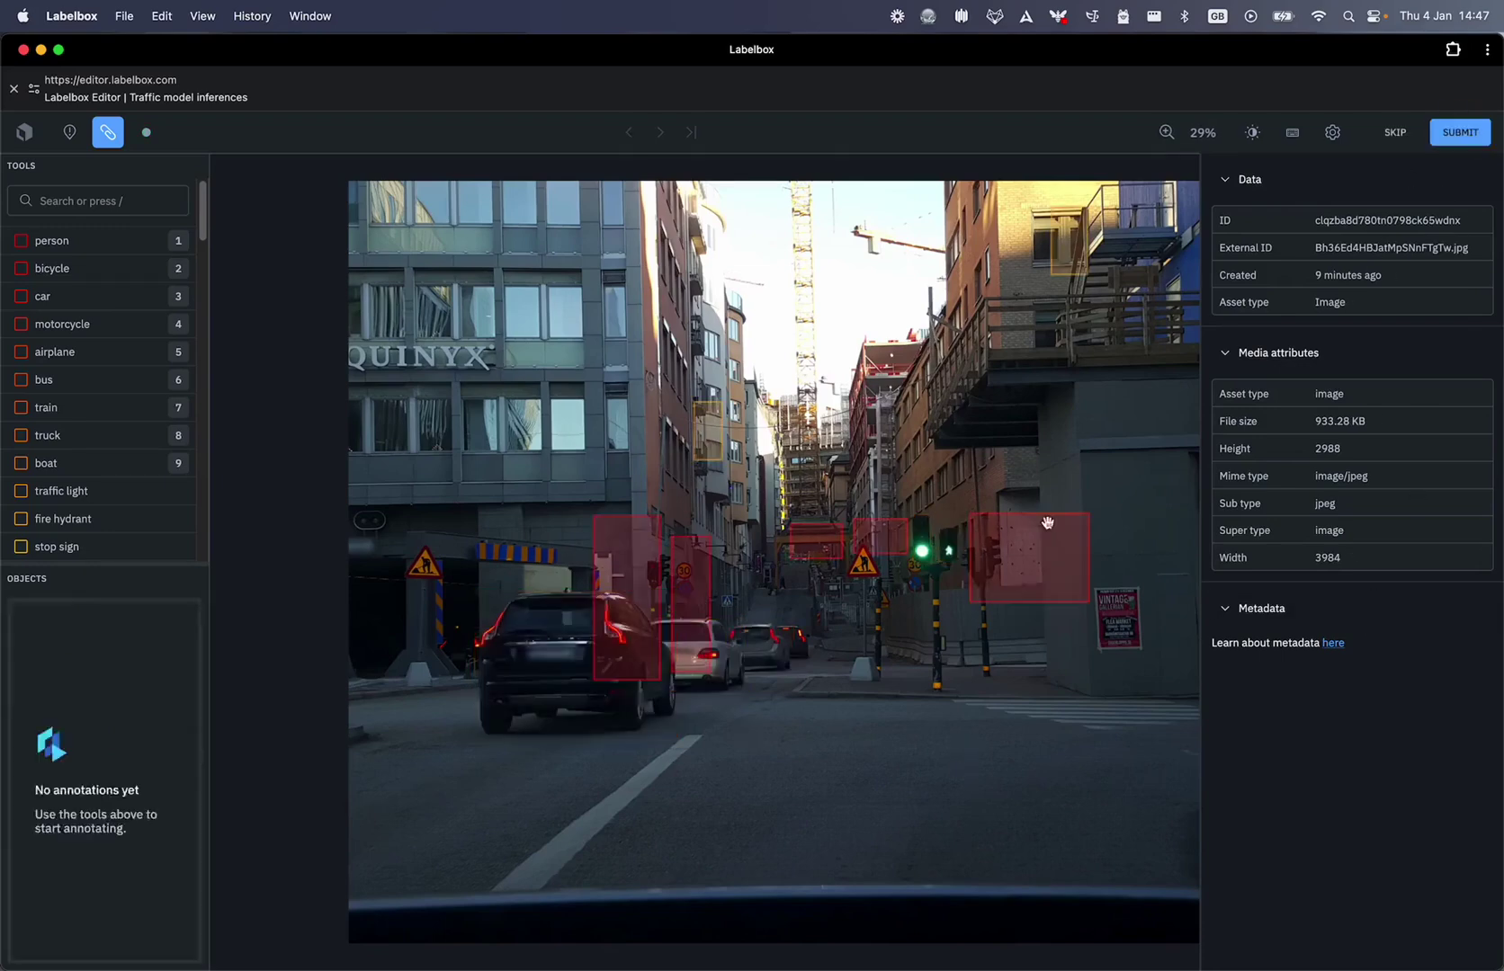